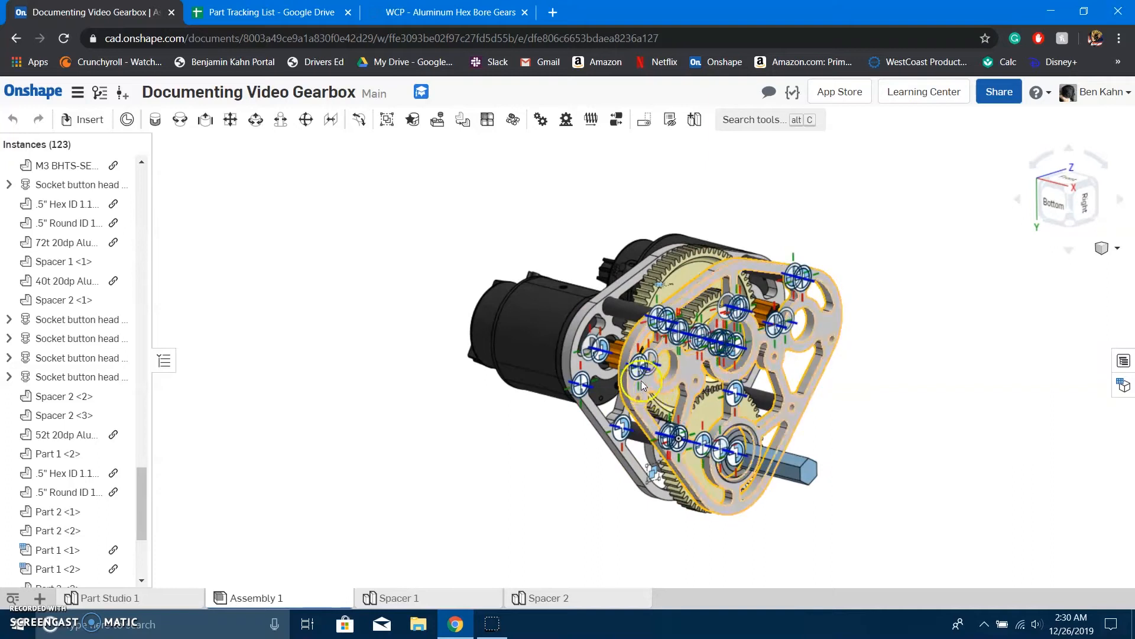
Examine the gearbox assembly's plates, gears, standoffs and hex output shaft from several angles and up close.
{"action": "middle_click_drag", "start_coordinate": [691, 363], "coordinate": [550, 366]}
{"action": "scroll", "coordinate": [550, 366], "scroll_direction": "down", "scroll_amount": 2}
{"action": "right_click_drag", "start_coordinate": [550, 366], "coordinate": [595, 366]}
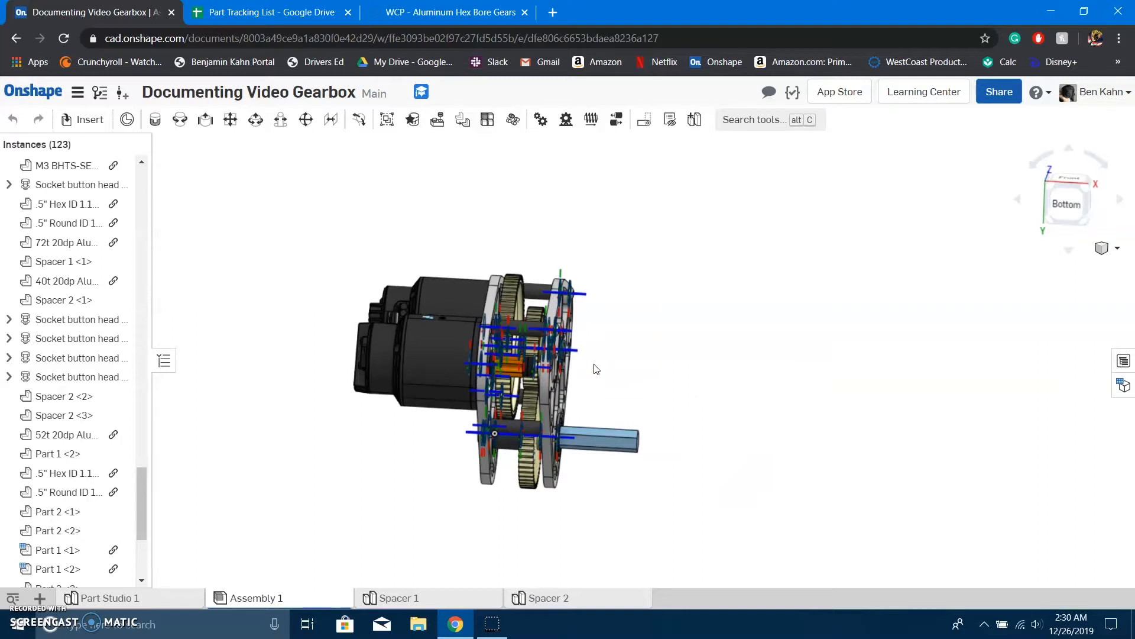
{"action": "left_click", "coordinate": [554, 343]}
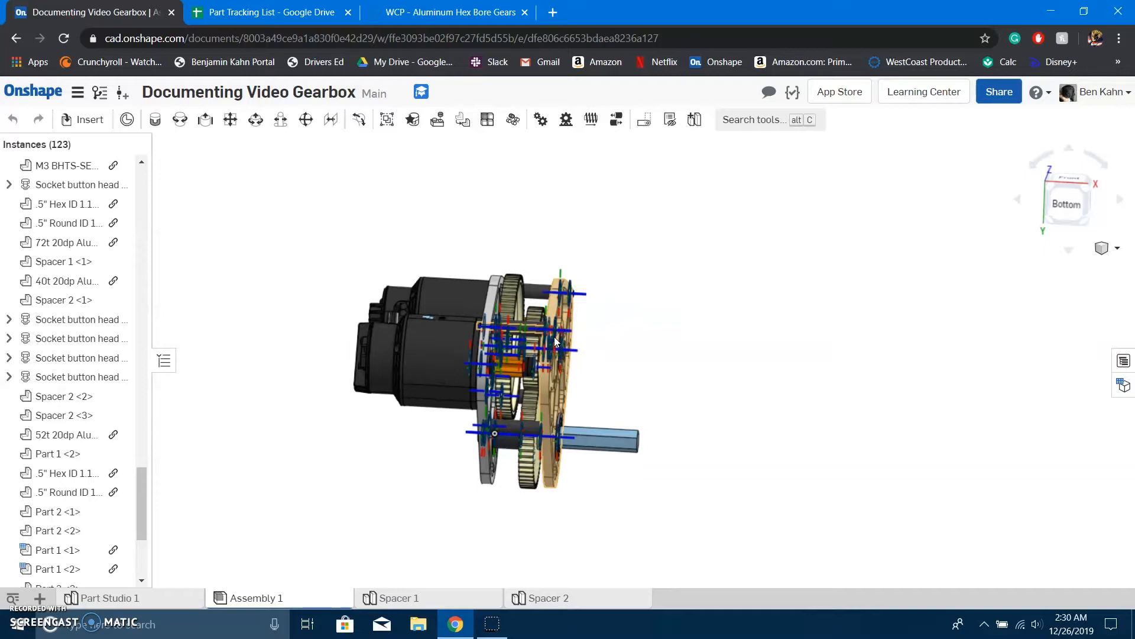
{"action": "right_click_drag", "start_coordinate": [573, 260], "coordinate": [647, 261]}
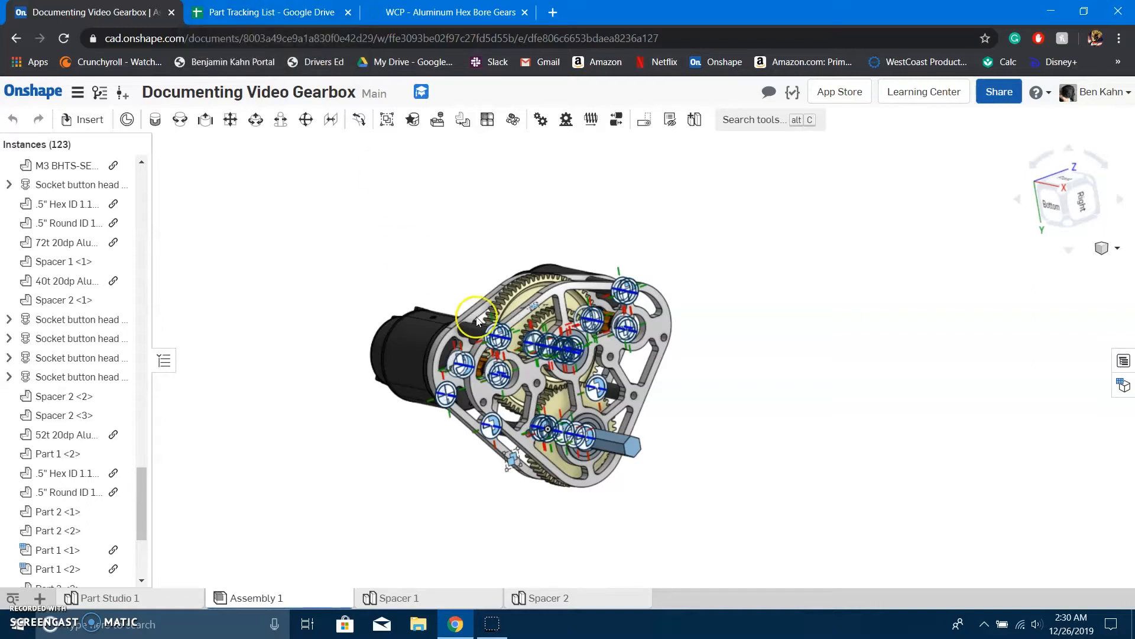
{"action": "left_click", "coordinate": [538, 287]}
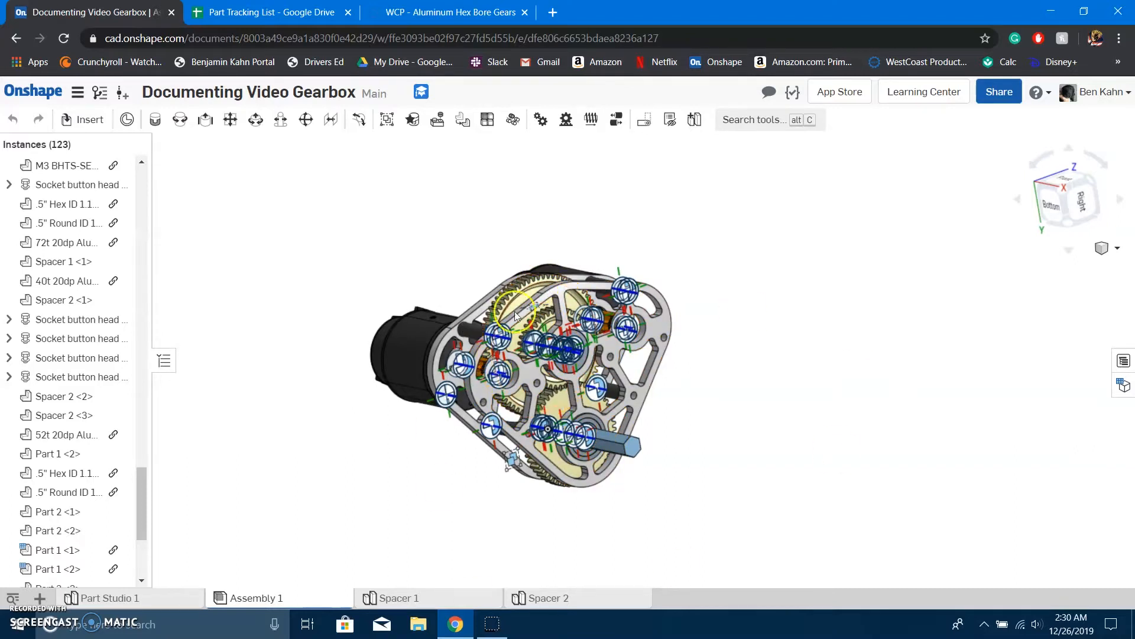
{"action": "left_click", "coordinate": [622, 467]}
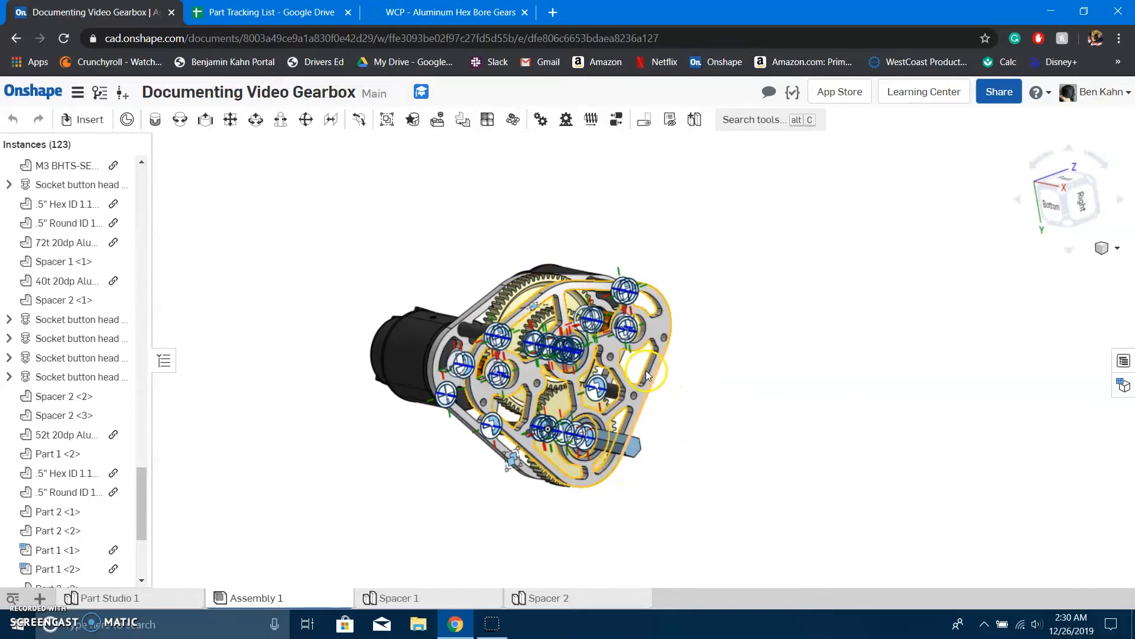
{"action": "left_click", "coordinate": [761, 379]}
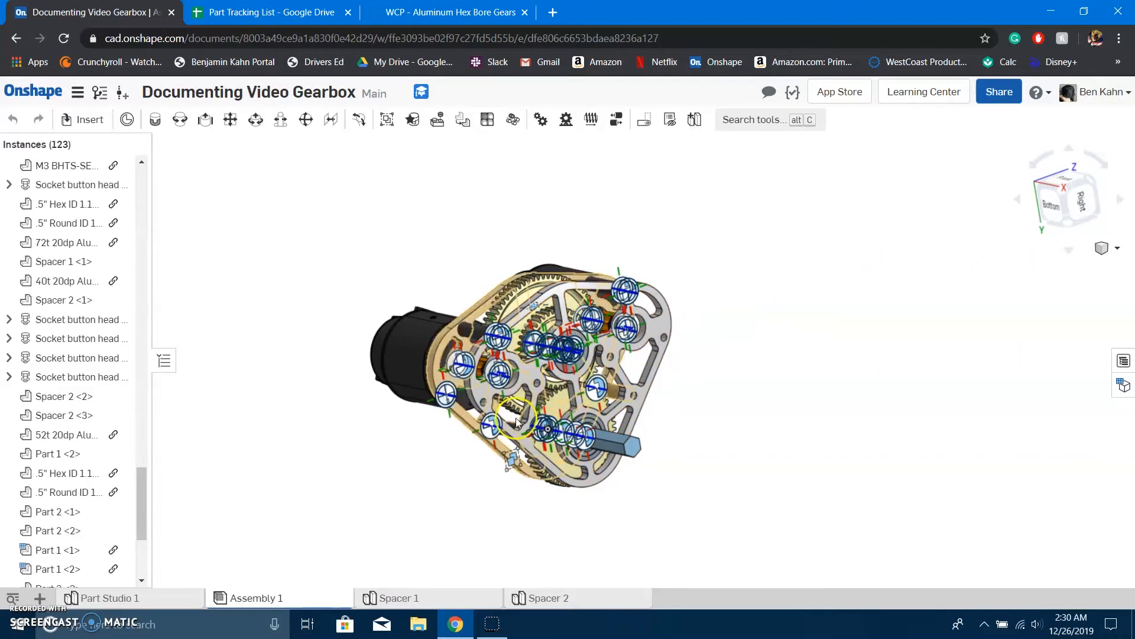
{"action": "scroll", "coordinate": [581, 307], "scroll_direction": "up", "scroll_amount": 2}
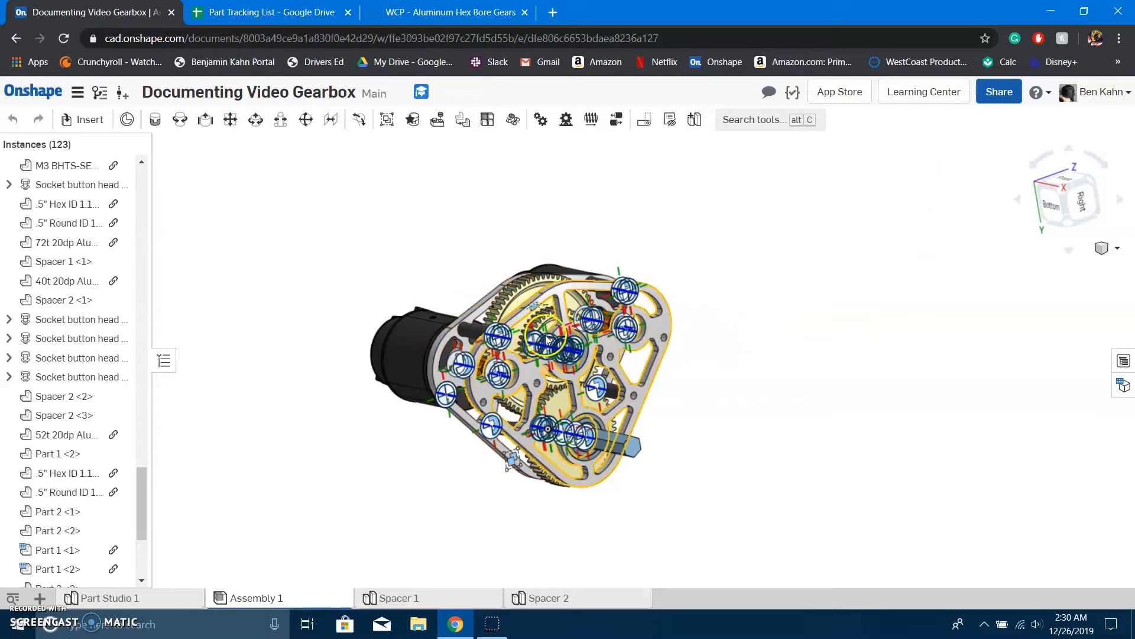
{"action": "scroll", "coordinate": [527, 292], "scroll_direction": "up", "scroll_amount": 4}
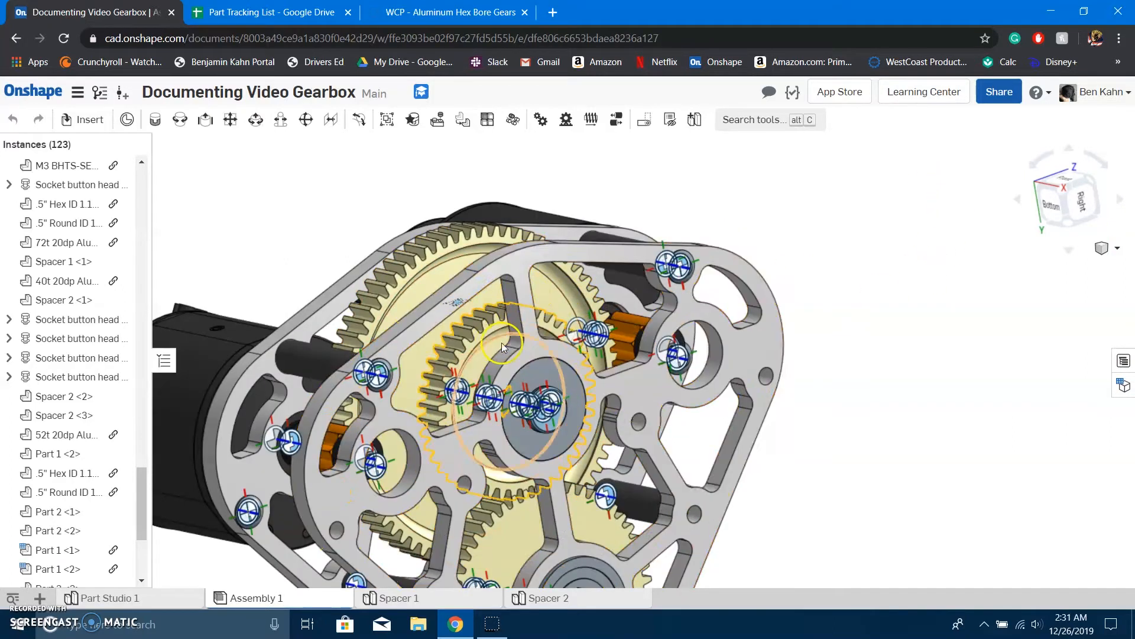
{"action": "scroll", "coordinate": [501, 342], "scroll_direction": "down", "scroll_amount": 8}
{"action": "scroll", "coordinate": [483, 355], "scroll_direction": "up", "scroll_amount": 4}
{"action": "middle_click_drag", "start_coordinate": [484, 355], "coordinate": [545, 334]}
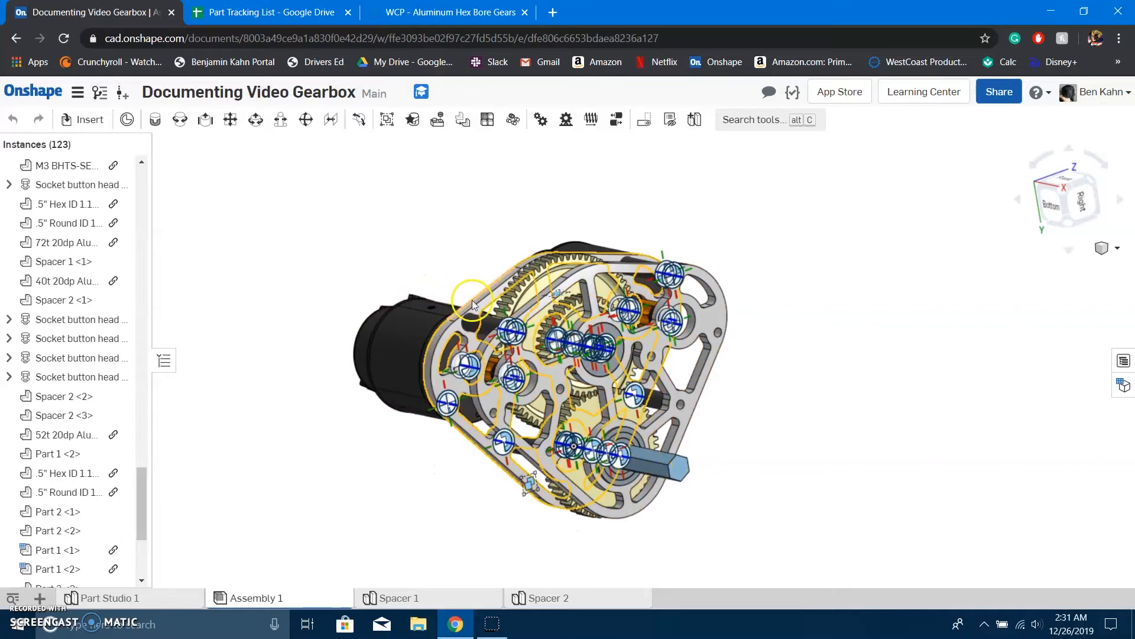
{"action": "left_click", "coordinate": [570, 310]}
{"action": "mouse_move", "coordinate": [570, 313]}
{"action": "right_mouse_down"}
{"action": "mouse_move", "coordinate": [615, 304]}
{"action": "mouse_move", "coordinate": [587, 293]}
{"action": "mouse_move", "coordinate": [577, 300]}
{"action": "right_mouse_up"}
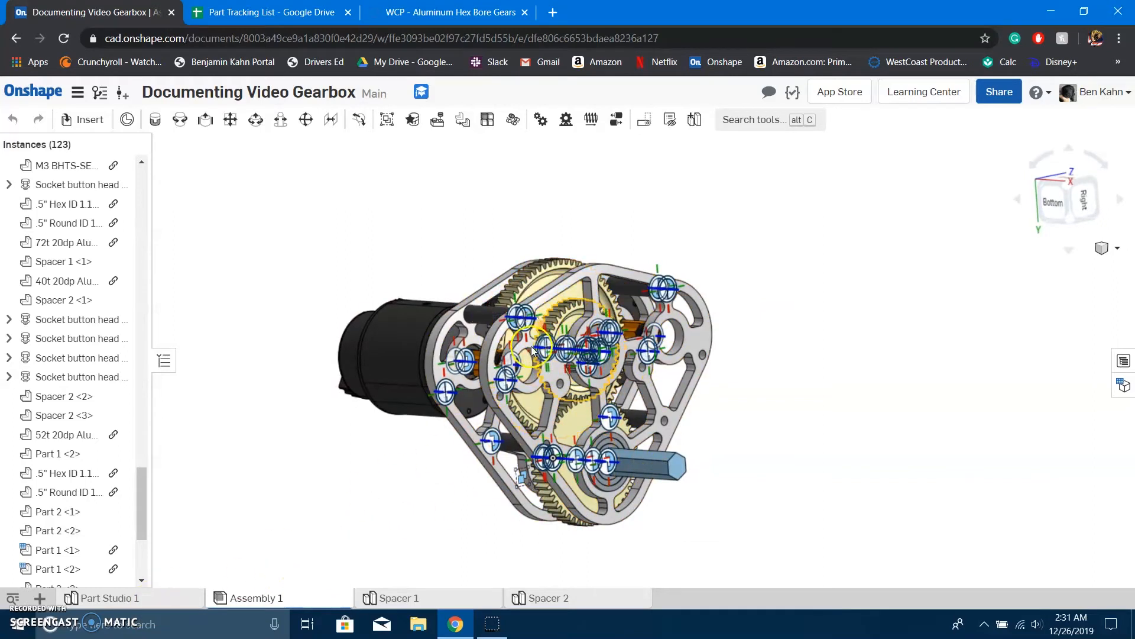
{"action": "scroll", "coordinate": [464, 349], "scroll_direction": "up", "scroll_amount": 2}
{"action": "scroll", "coordinate": [464, 346], "scroll_direction": "up", "scroll_amount": 5}
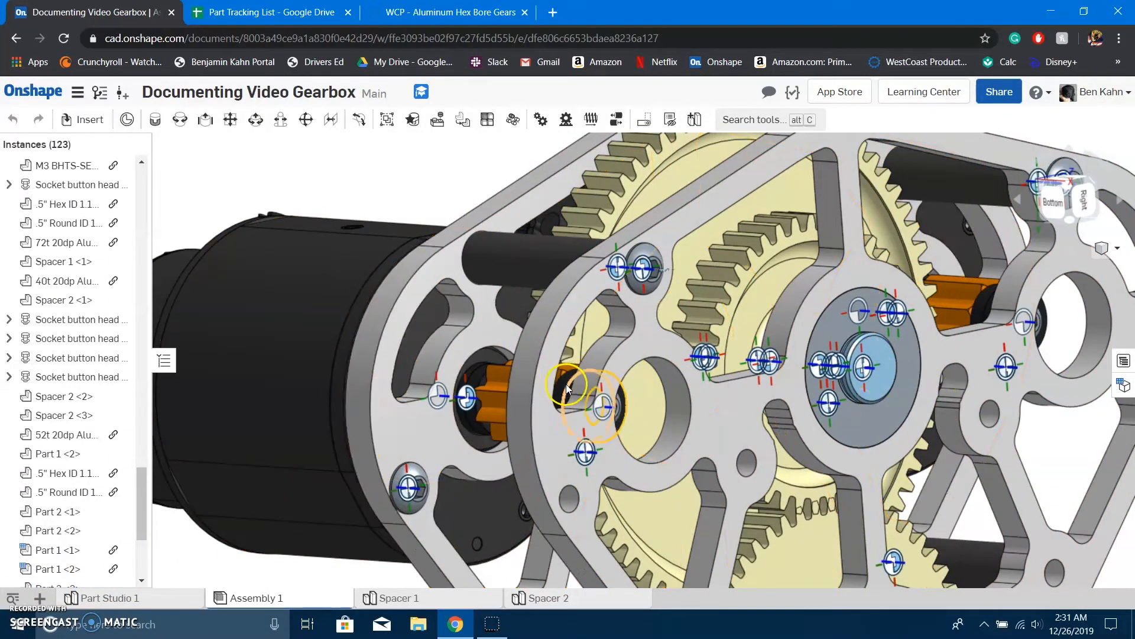
{"action": "scroll", "coordinate": [566, 384], "scroll_direction": "down", "scroll_amount": 5}
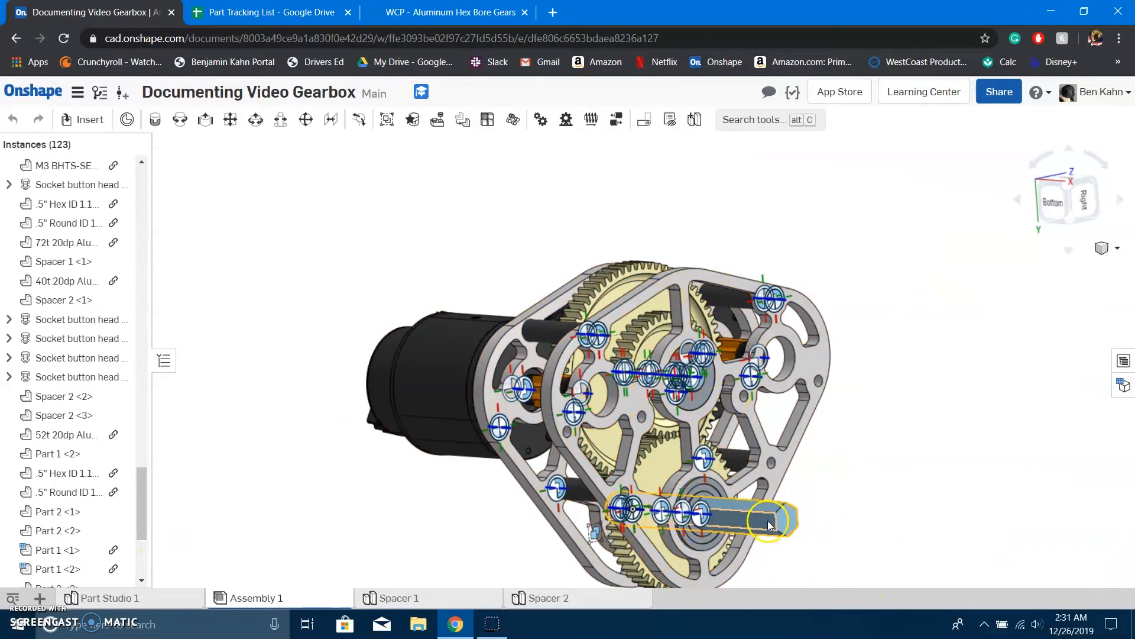
Open Part Studio 1 and rename Part 1 as "Gearbox Plate".
{"action": "left_click", "coordinate": [118, 598]}
{"action": "right_click_drag", "start_coordinate": [696, 356], "coordinate": [744, 369]}
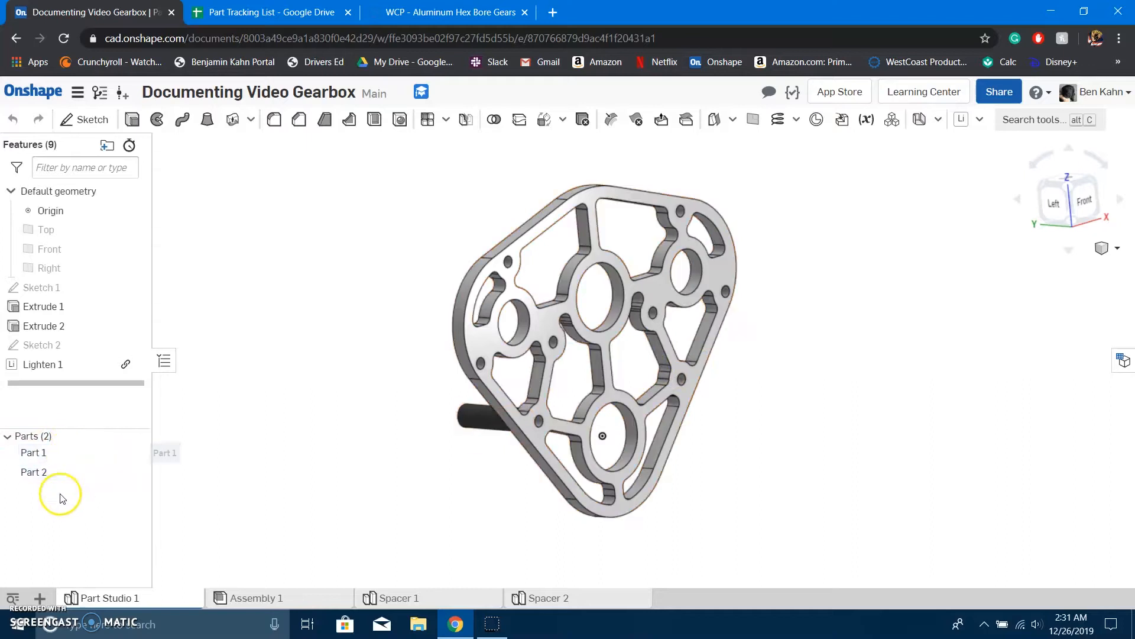
{"action": "left_click", "coordinate": [70, 455]}
{"action": "right_click", "coordinate": [70, 455]}
{"action": "left_click", "coordinate": [177, 254]}
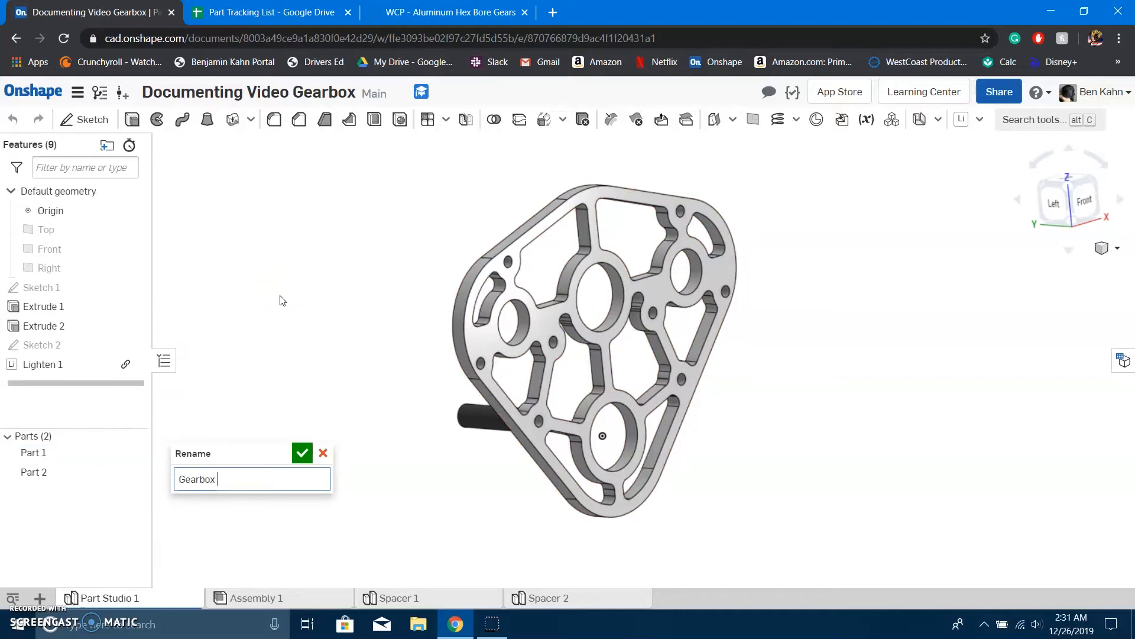
{"action": "type", "text": "Gearbox Plate"}
{"action": "key", "text": "Return"}
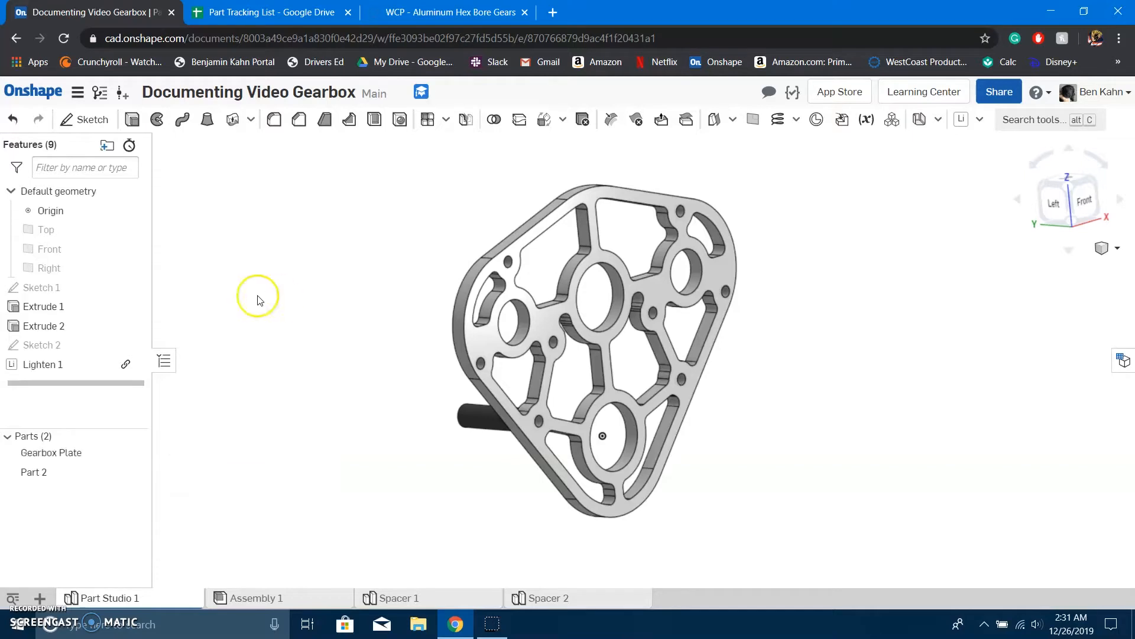
Rename Part 2, the black cylindrical spacer behind the plate, as "Gearbox Standoff".
{"action": "right_click_drag", "start_coordinate": [258, 300], "coordinate": [244, 309]}
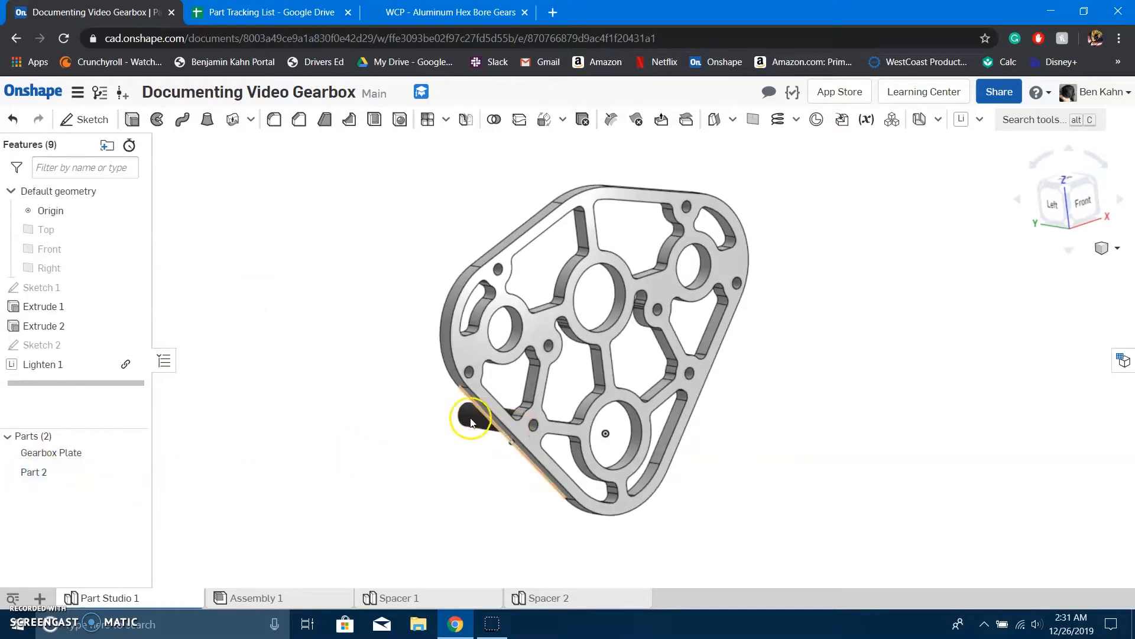
{"action": "right_click_drag", "start_coordinate": [472, 421], "coordinate": [540, 418]}
{"action": "right_click", "coordinate": [83, 475]}
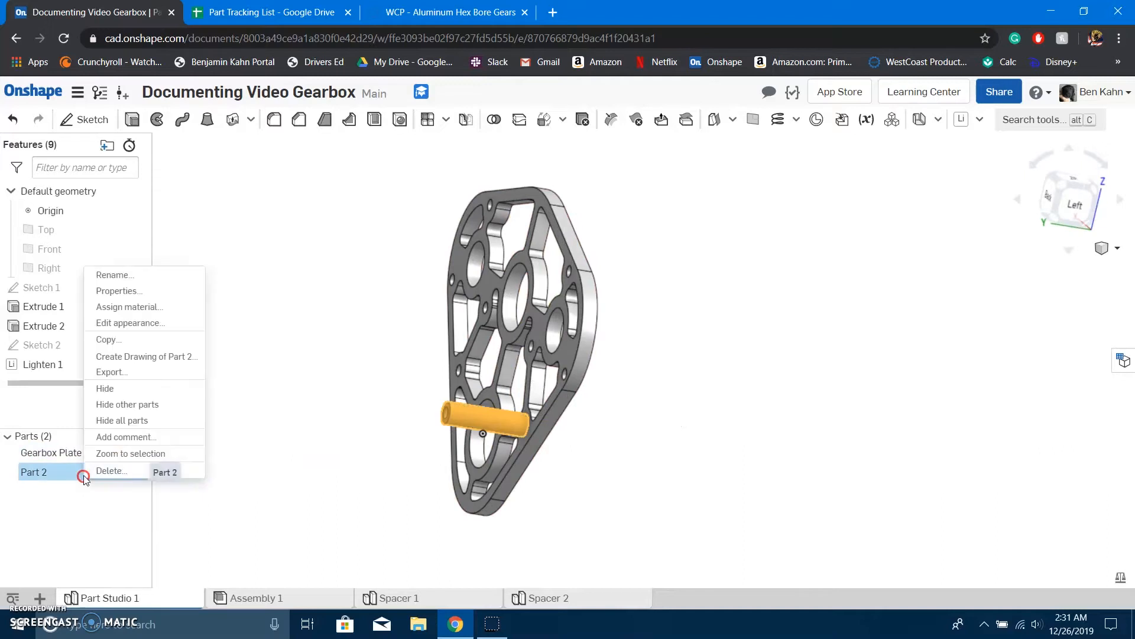
{"action": "left_click", "coordinate": [166, 275]}
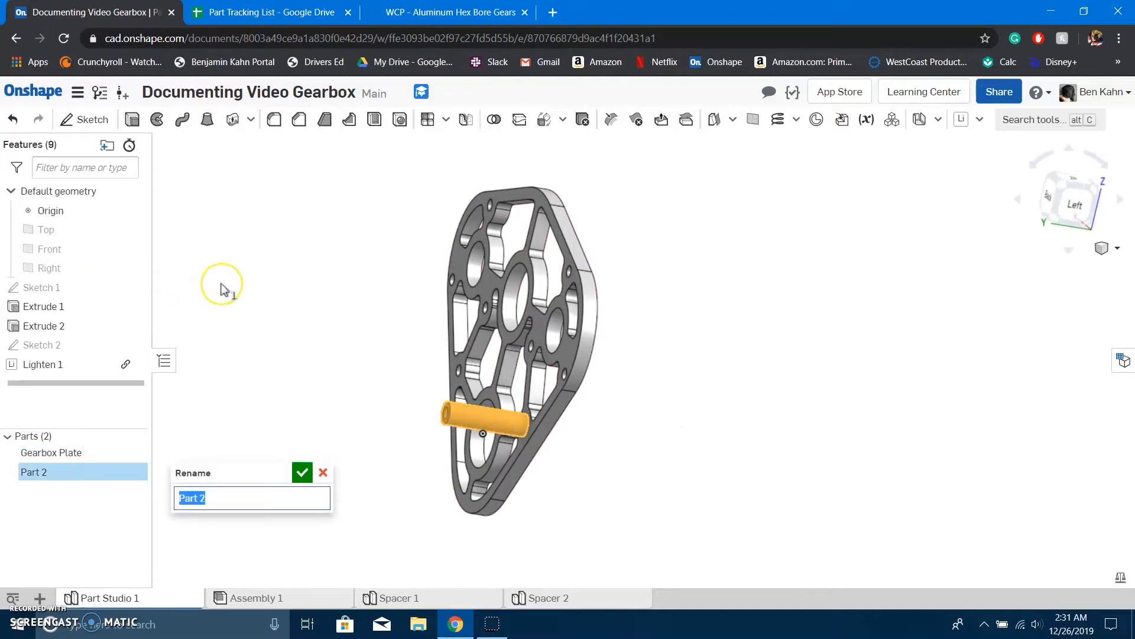
{"action": "type", "text": "S"}
{"action": "key", "text": "BackSpace"}
{"action": "type", "text": "Gearbox Standoff"}
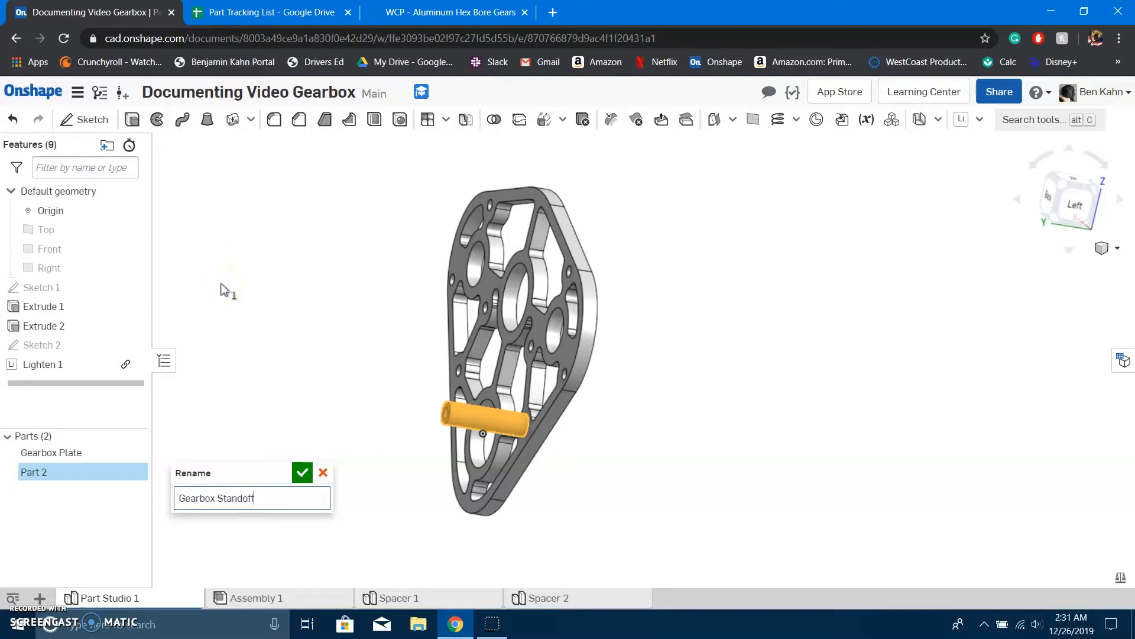
{"action": "key", "text": "Return"}
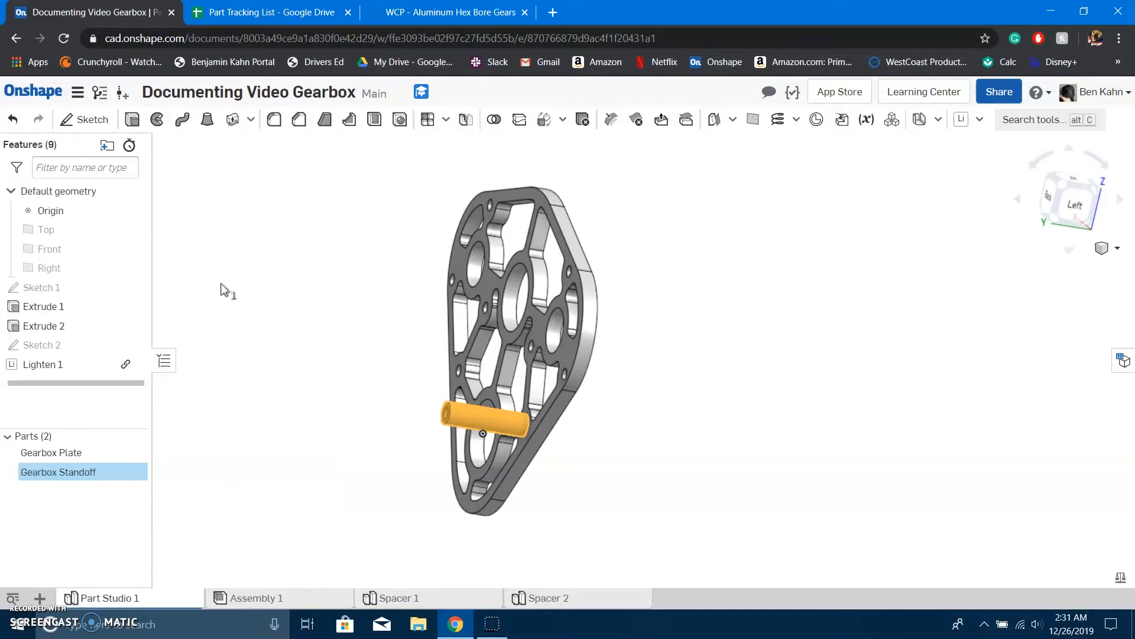
{"action": "left_click", "coordinate": [238, 485]}
Inspect the gearbox plate's holes and lightening pockets from different angles.
{"action": "right_click_drag", "start_coordinate": [443, 469], "coordinate": [464, 456]}
{"action": "scroll", "coordinate": [489, 284], "scroll_direction": "up", "scroll_amount": 3}
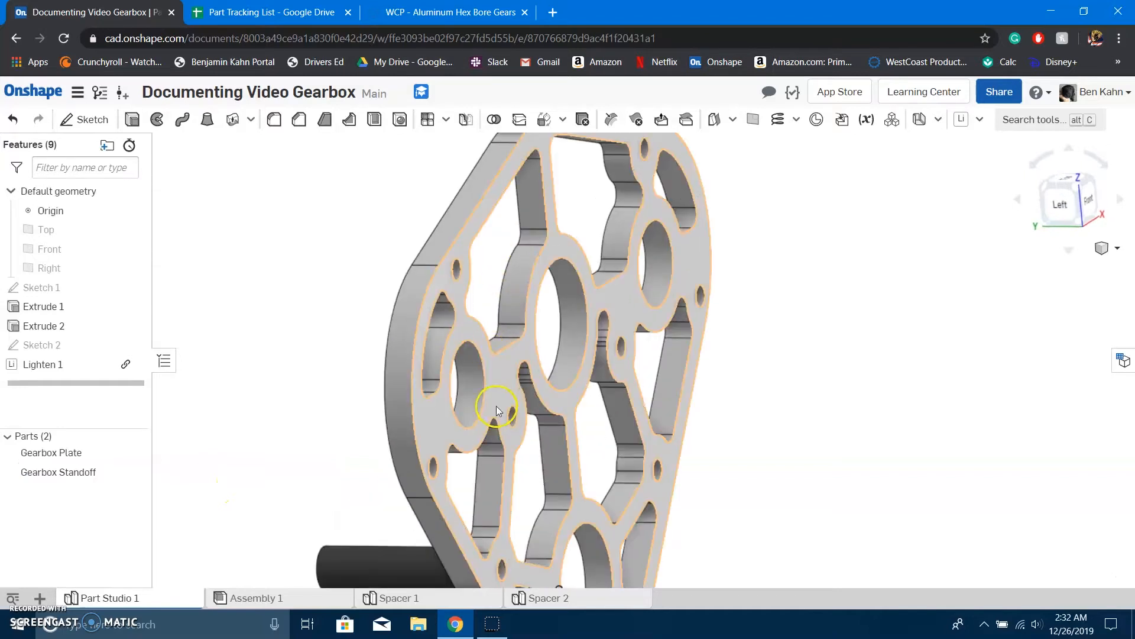
{"action": "scroll", "coordinate": [542, 327], "scroll_direction": "down", "scroll_amount": 5}
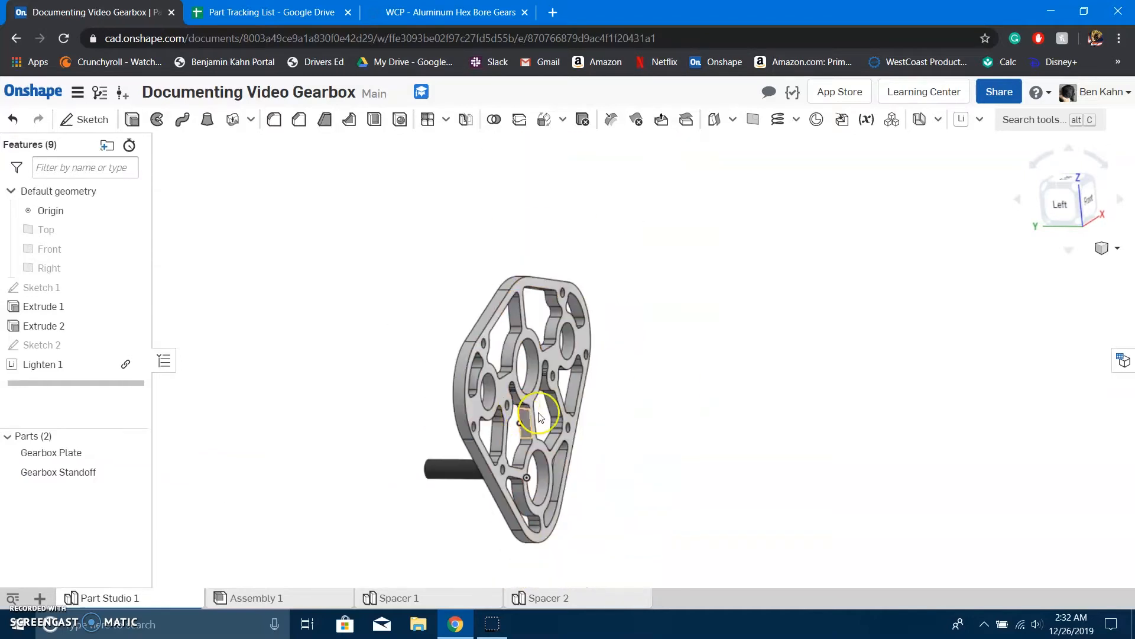
{"action": "right_click_drag", "start_coordinate": [532, 410], "coordinate": [595, 400]}
{"action": "scroll", "coordinate": [469, 393], "scroll_direction": "up", "scroll_amount": 3}
{"action": "scroll", "coordinate": [553, 384], "scroll_direction": "down", "scroll_amount": 3}
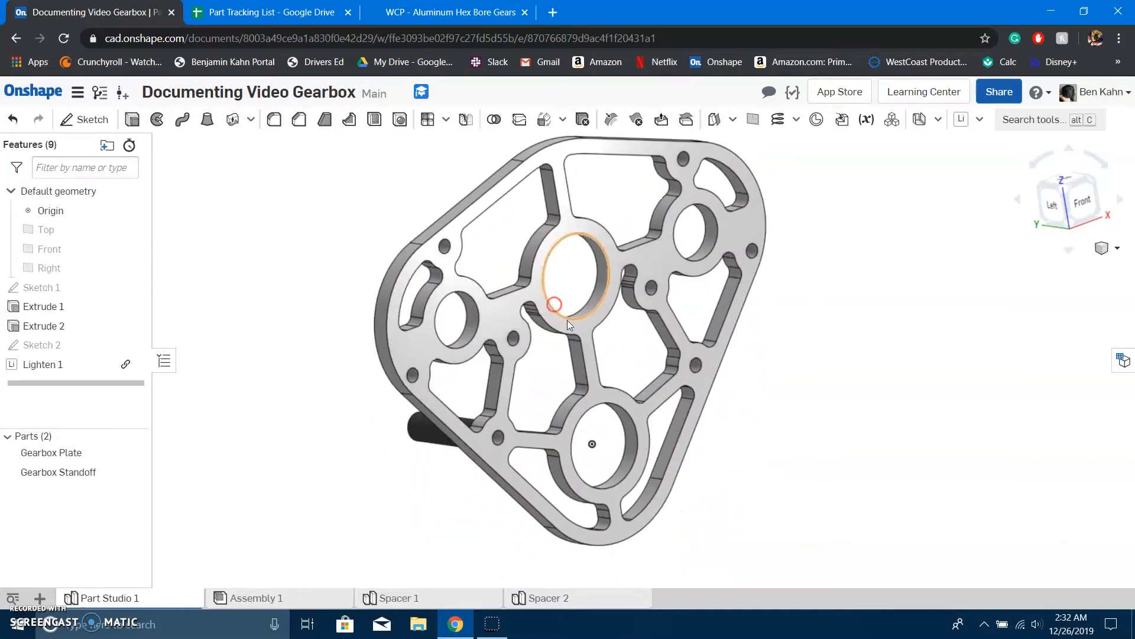
{"action": "scroll", "coordinate": [532, 322], "scroll_direction": "up", "scroll_amount": 3}
{"action": "scroll", "coordinate": [615, 286], "scroll_direction": "down", "scroll_amount": 3}
{"action": "scroll", "coordinate": [651, 288], "scroll_direction": "up", "scroll_amount": 2}
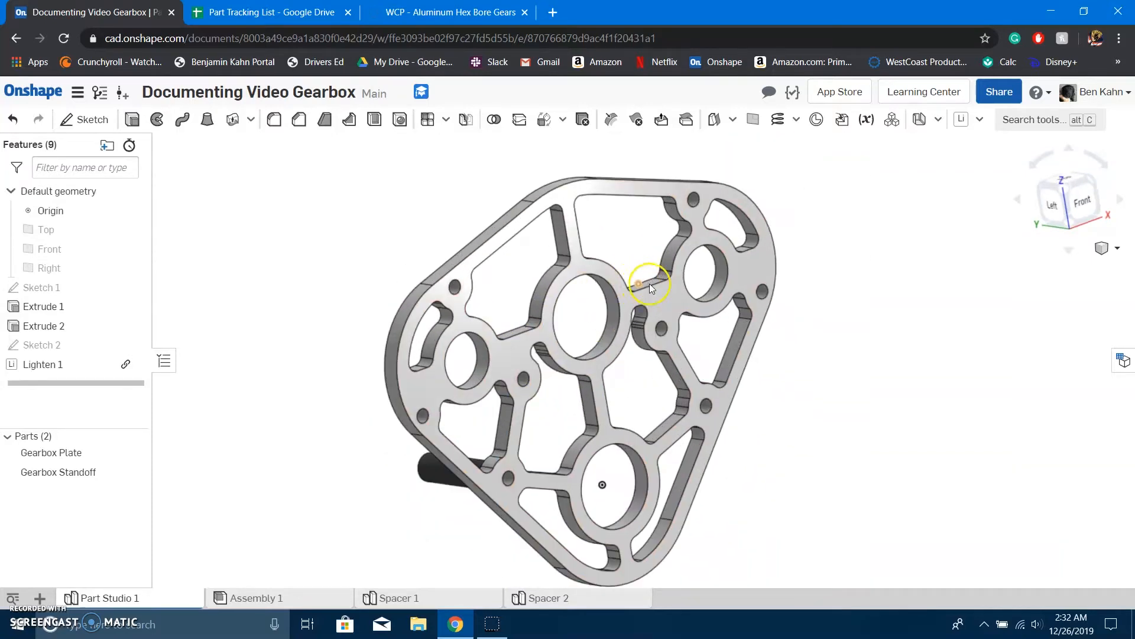
Assign the material Aluminum - 6061 from the Onshape Material Library to the Gearbox Plate part.
{"action": "right_click", "coordinate": [68, 452]}
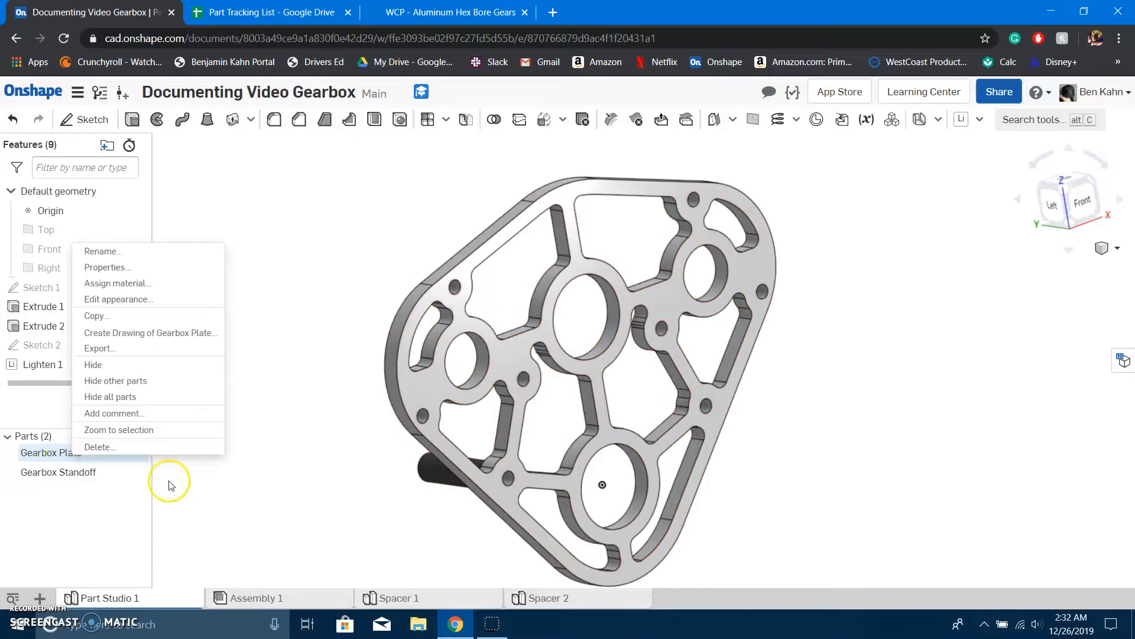
{"action": "left_click", "coordinate": [162, 287]}
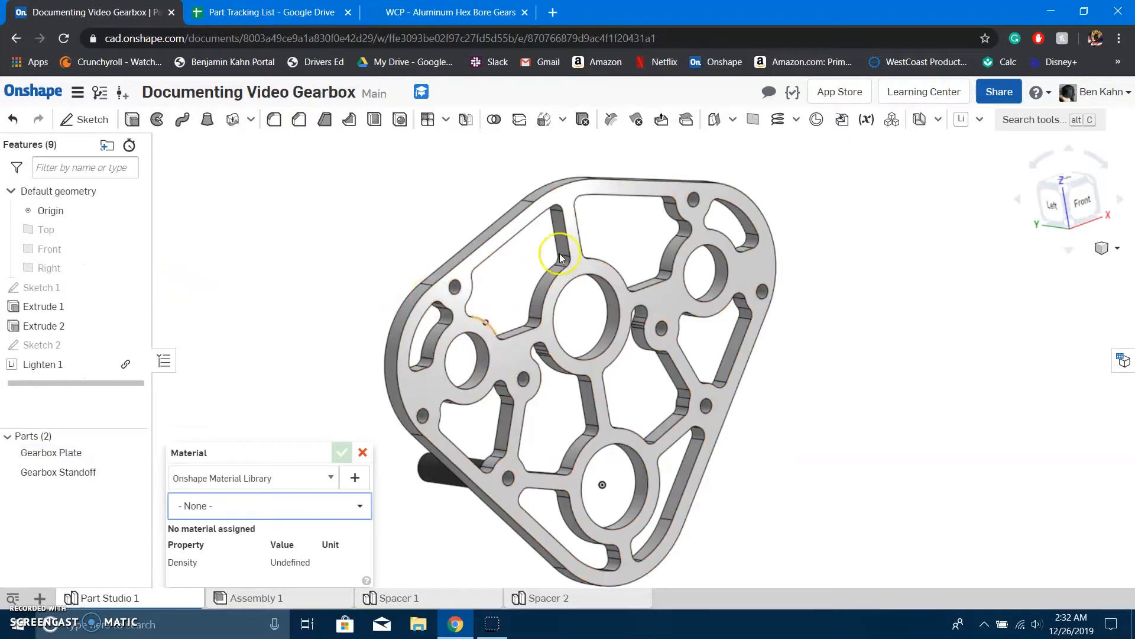
{"action": "left_click", "coordinate": [318, 505]}
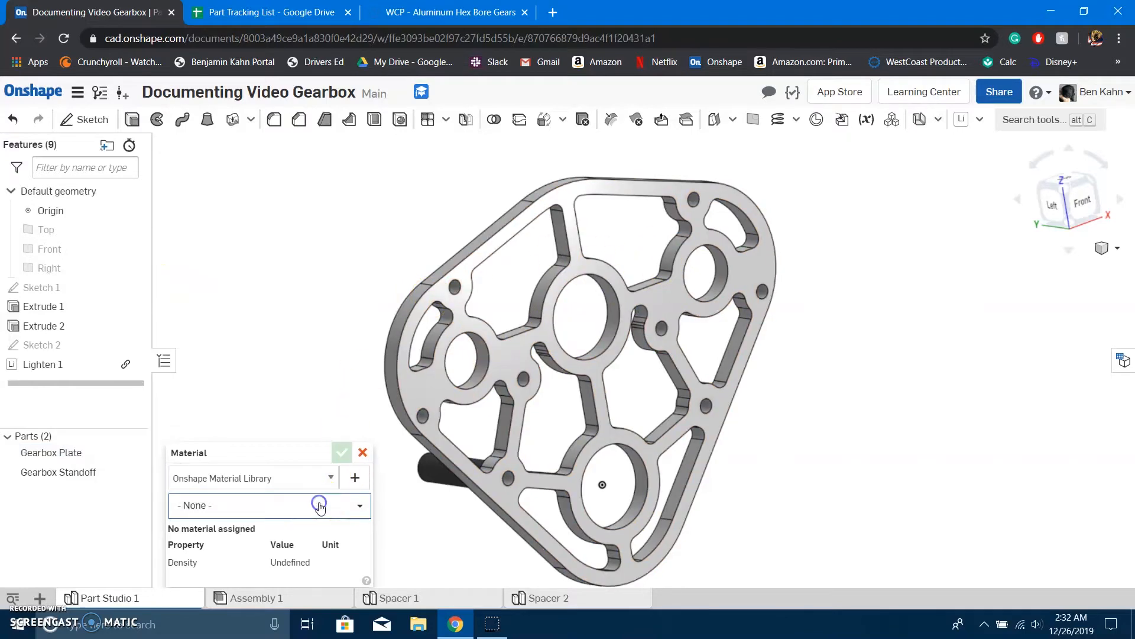
{"action": "type", "text": "6061"}
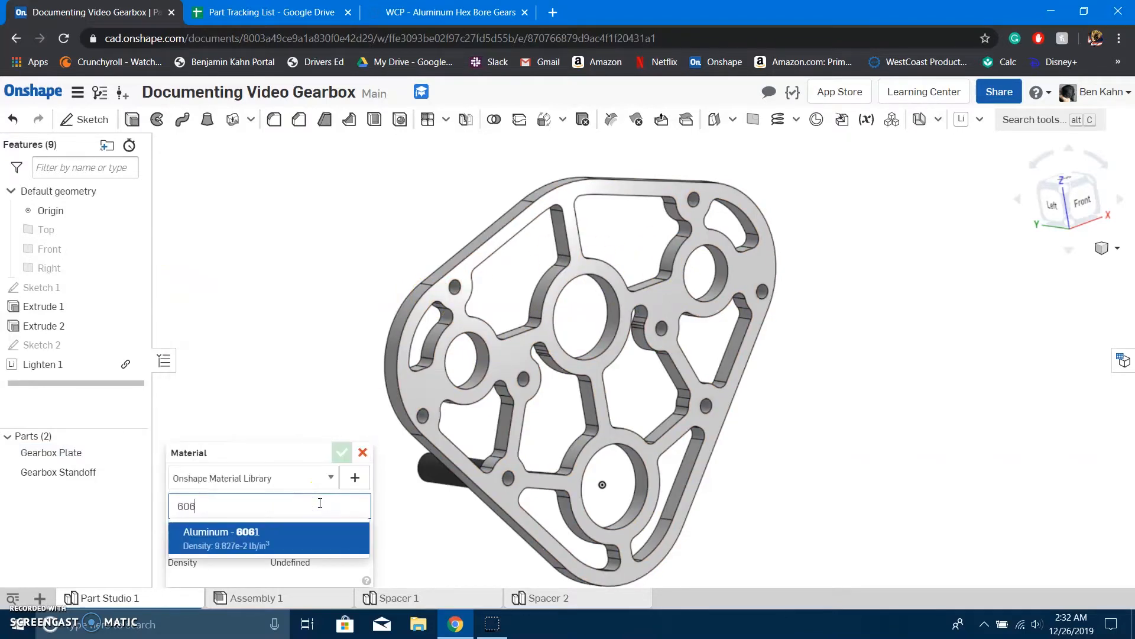
{"action": "key", "text": "Return"}
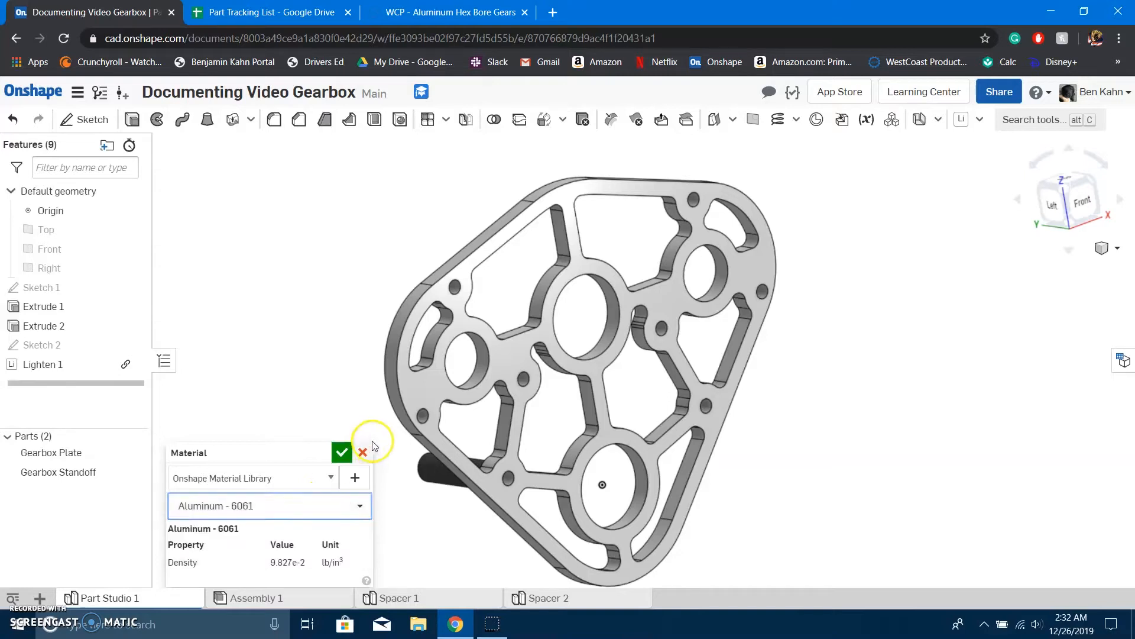
{"action": "left_click", "coordinate": [342, 453]}
{"action": "right_click", "coordinate": [83, 471]}
{"action": "left_click", "coordinate": [171, 288]}
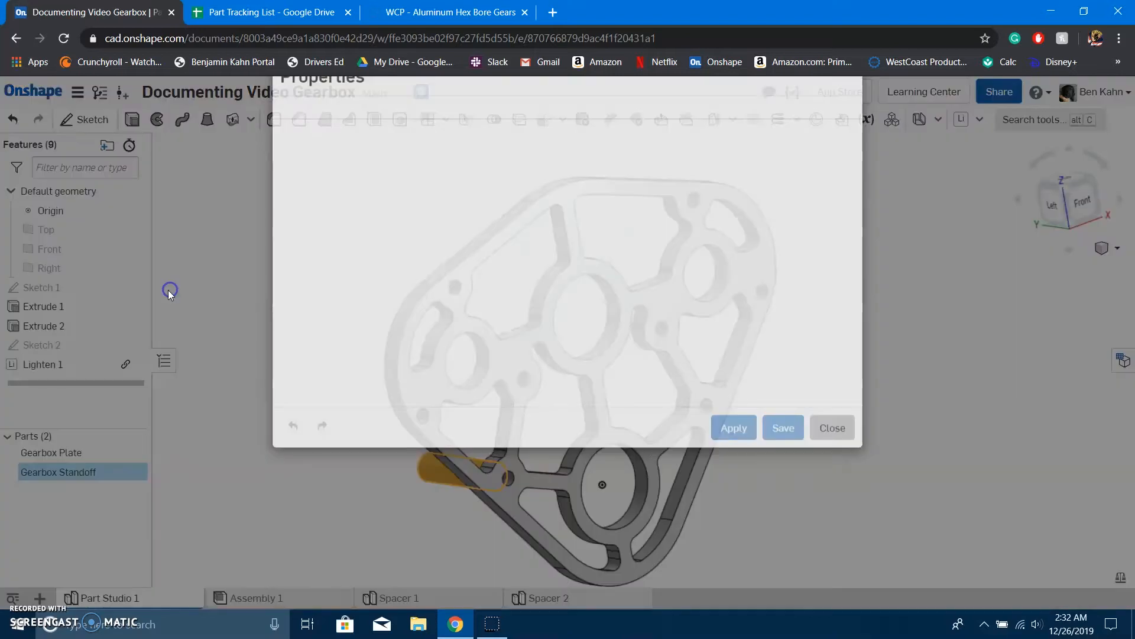
{"action": "left_click", "coordinate": [838, 472]}
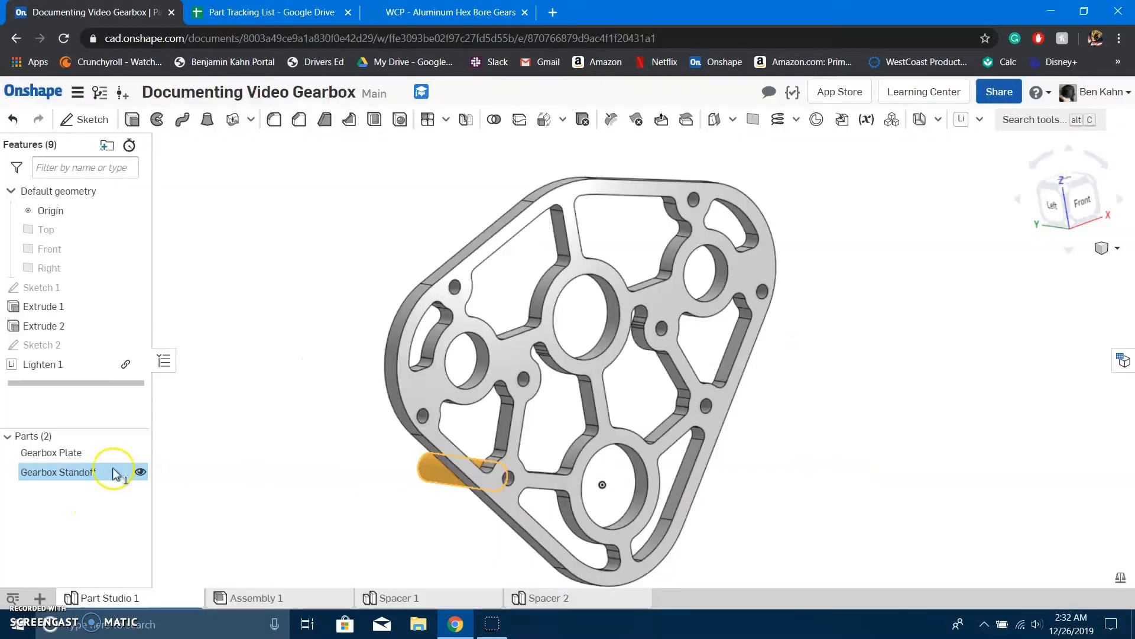
Assign the material Aluminum - 7075 from the Onshape Material Library to the Gearbox Standoff part.
{"action": "right_click", "coordinate": [112, 471]}
{"action": "left_click", "coordinate": [186, 305]}
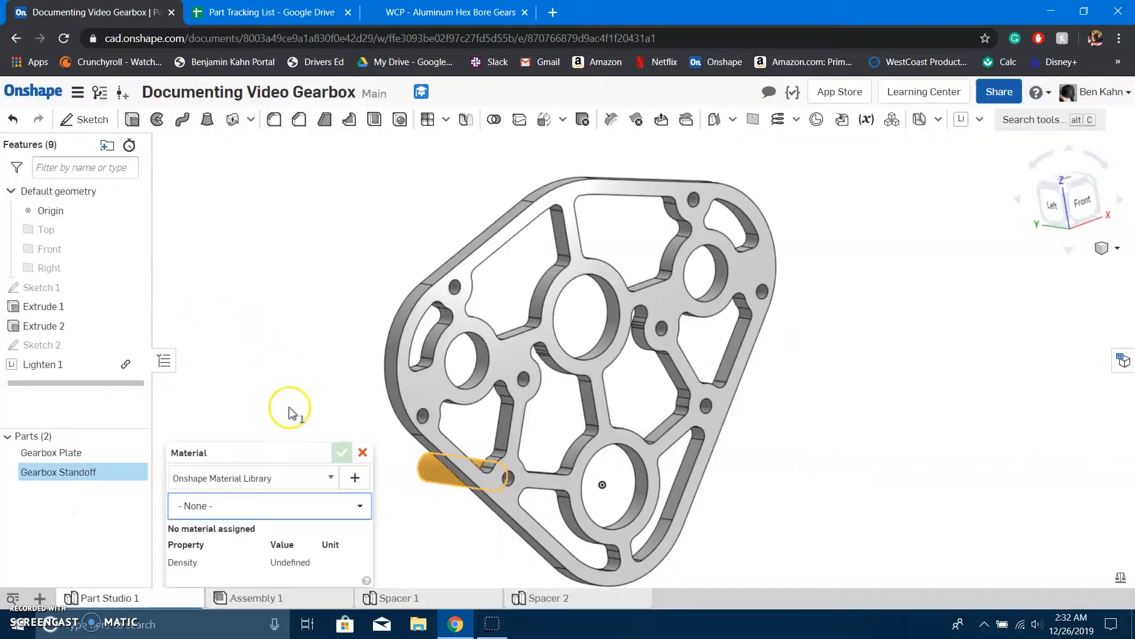
{"action": "left_click", "coordinate": [274, 506]}
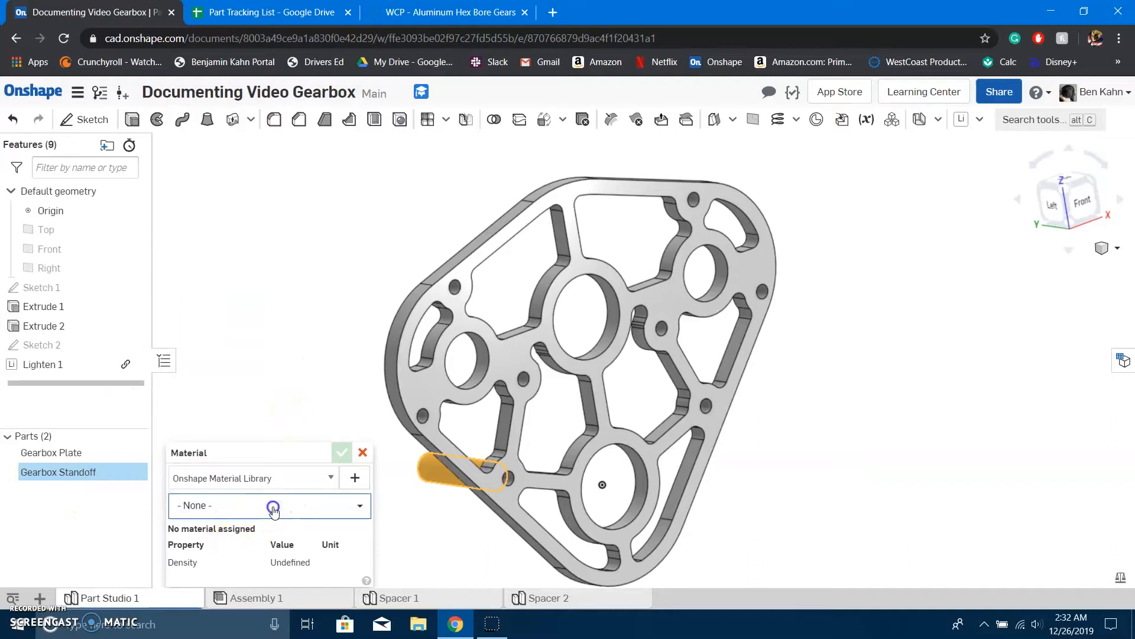
{"action": "type", "text": "7075"}
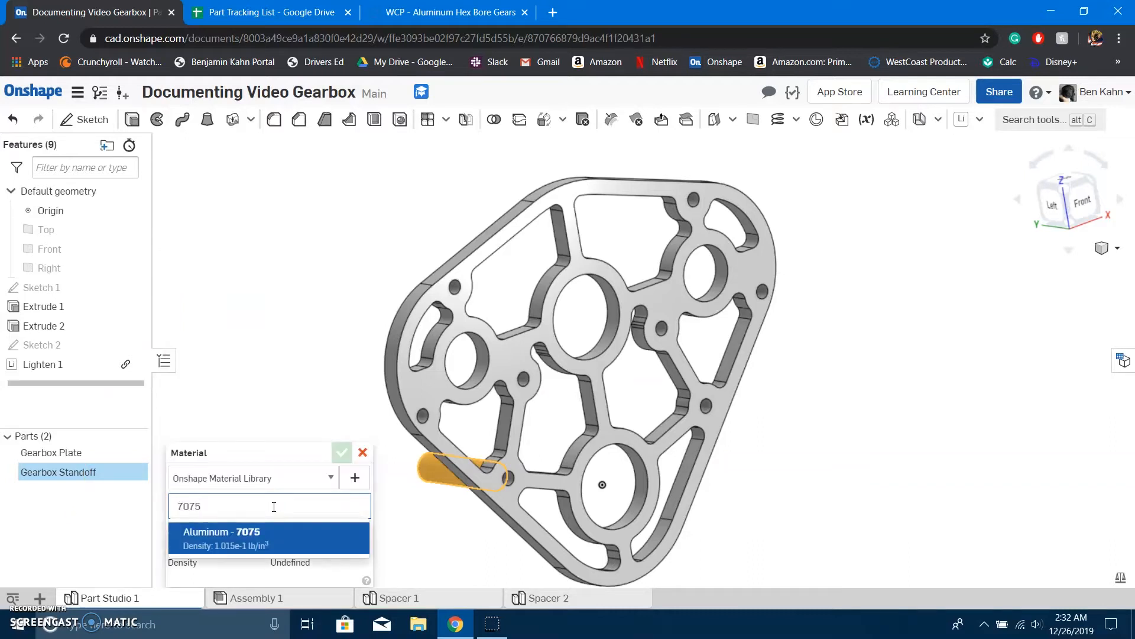
{"action": "key", "text": "Return"}
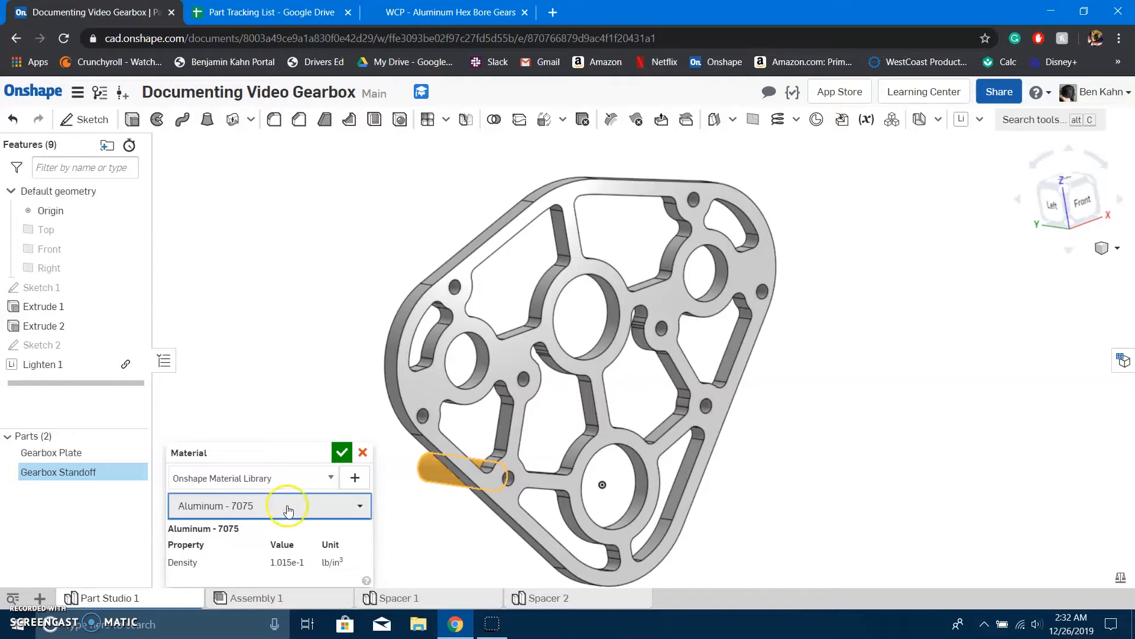
{"action": "left_click", "coordinate": [340, 453]}
{"action": "left_click", "coordinate": [341, 451]}
{"action": "right_click_drag", "start_coordinate": [330, 425], "coordinate": [362, 426]}
{"action": "left_click", "coordinate": [342, 401]}
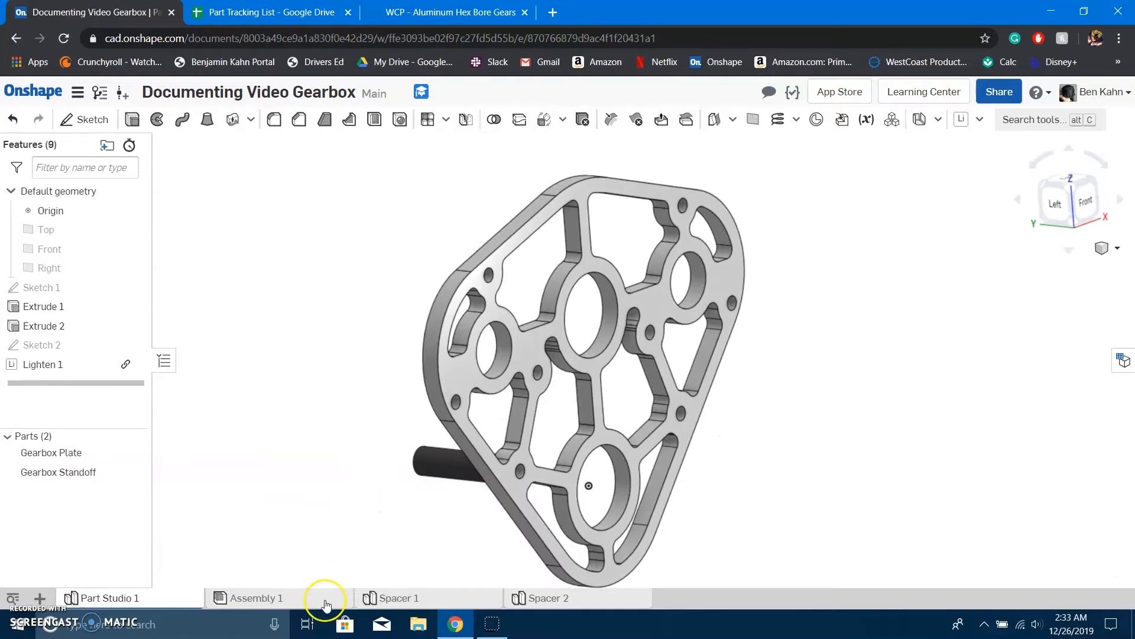
Open Assembly 1 and display its bill of materials beside the gearbox model.
{"action": "left_click", "coordinate": [283, 599]}
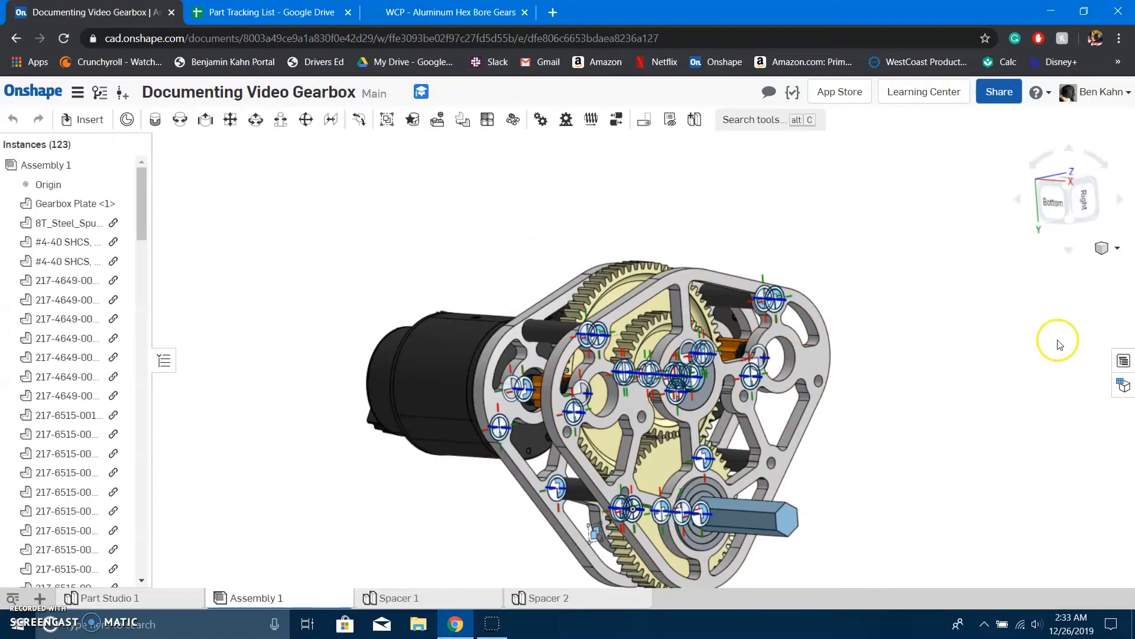
{"action": "scroll", "coordinate": [710, 397], "scroll_direction": "down", "scroll_amount": 2}
{"action": "middle_click_drag", "start_coordinate": [710, 397], "coordinate": [685, 355]}
{"action": "scroll", "coordinate": [608, 340], "scroll_direction": "up", "scroll_amount": 4}
{"action": "right_click_drag", "start_coordinate": [651, 324], "coordinate": [645, 278]}
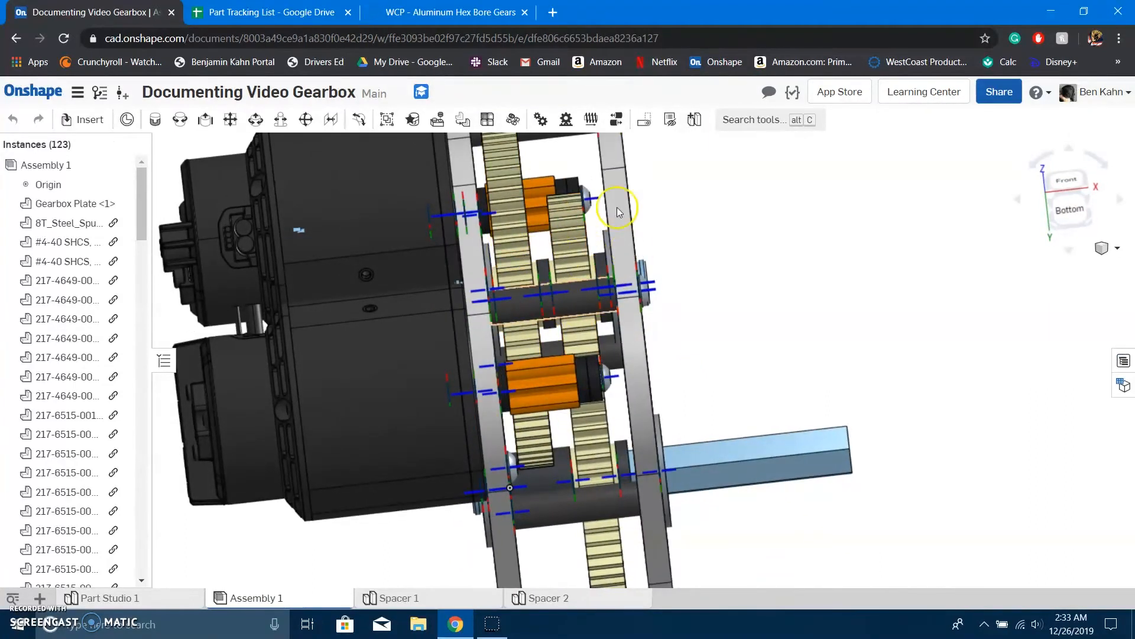
{"action": "right_click_drag", "start_coordinate": [611, 215], "coordinate": [632, 278]}
{"action": "scroll", "coordinate": [838, 442], "scroll_direction": "down", "scroll_amount": 2}
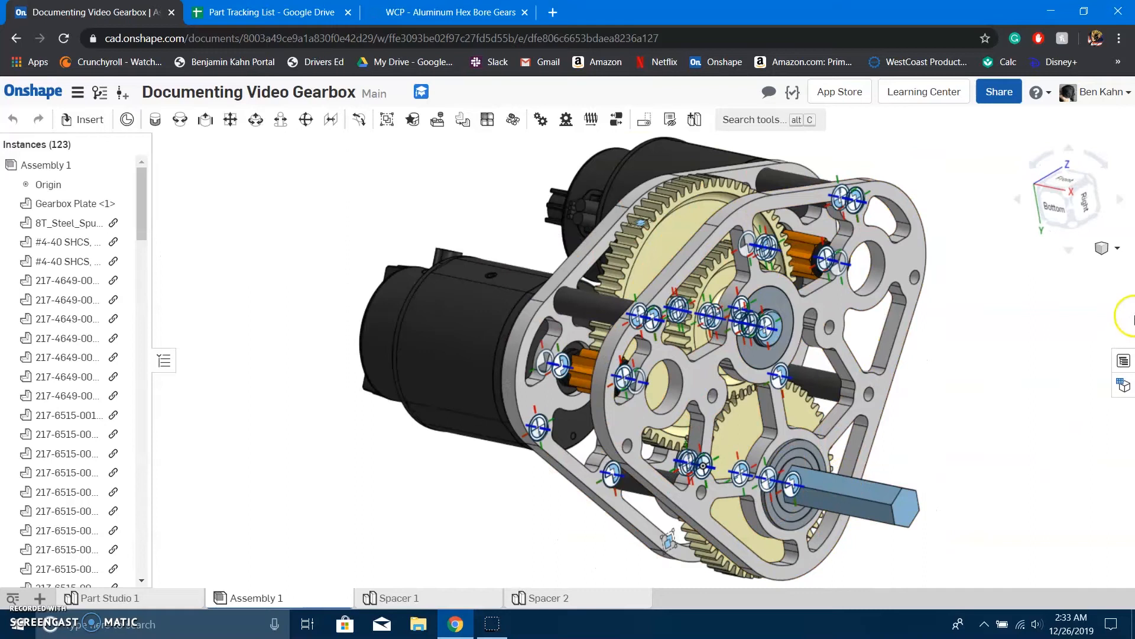
{"action": "left_click", "coordinate": [1122, 361]}
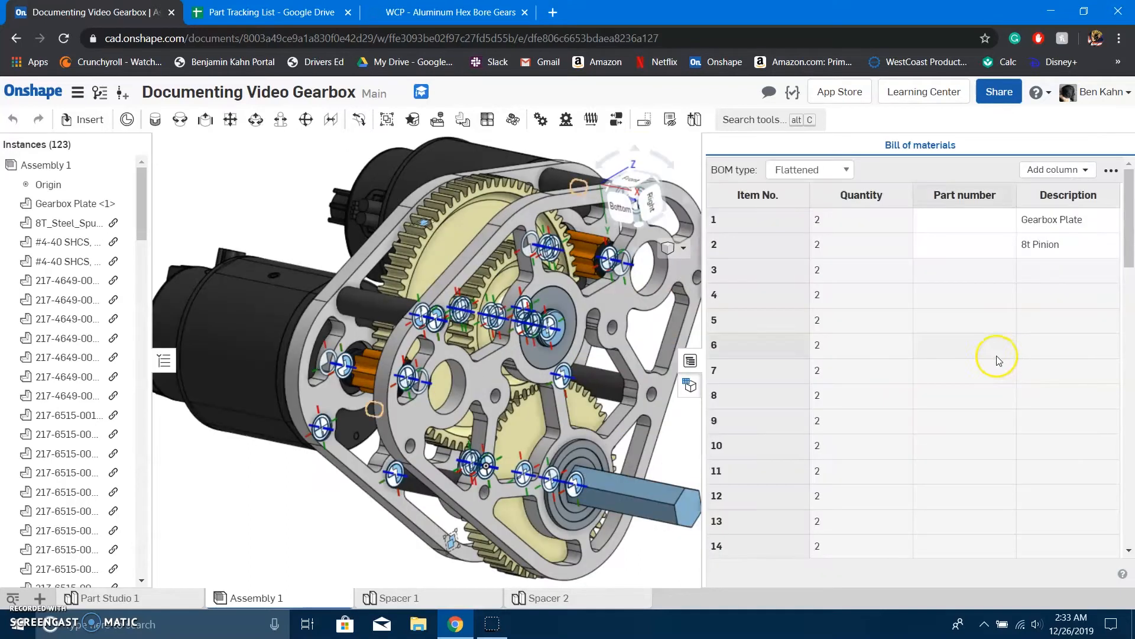
{"action": "middle_click_drag", "start_coordinate": [589, 306], "coordinate": [517, 294]}
{"action": "scroll", "coordinate": [518, 293], "scroll_direction": "down", "scroll_amount": 3}
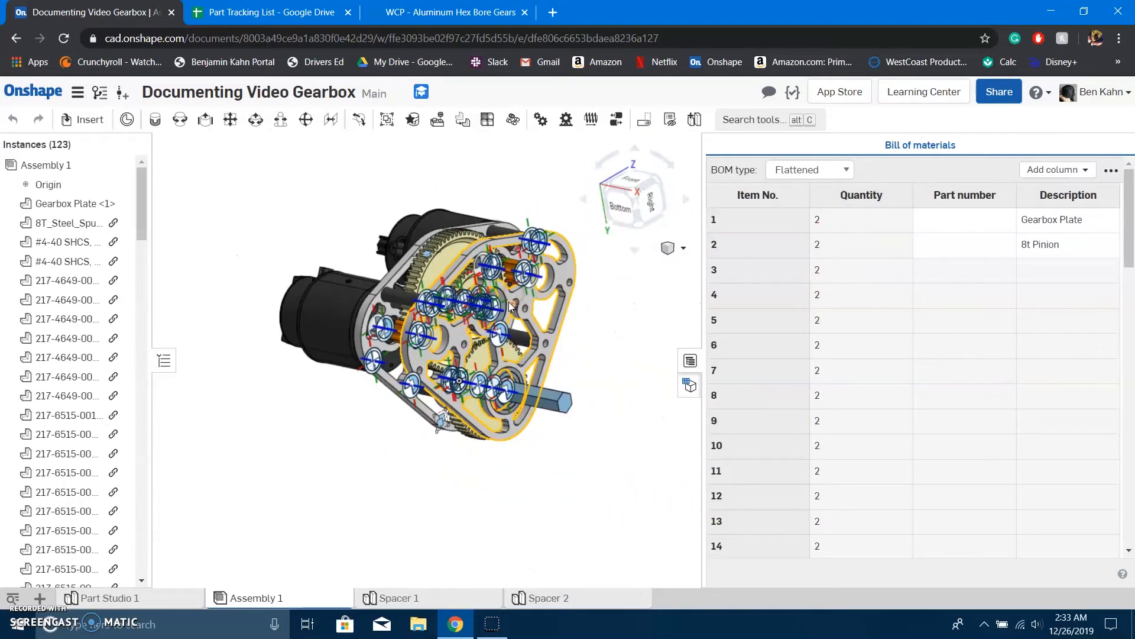
{"action": "scroll", "coordinate": [518, 290], "scroll_direction": "up", "scroll_amount": 2}
Look through all rows of the flattened bill of materials, comparing quantities, part numbers and descriptions.
{"action": "scroll", "coordinate": [890, 264], "scroll_direction": "down", "scroll_amount": 18}
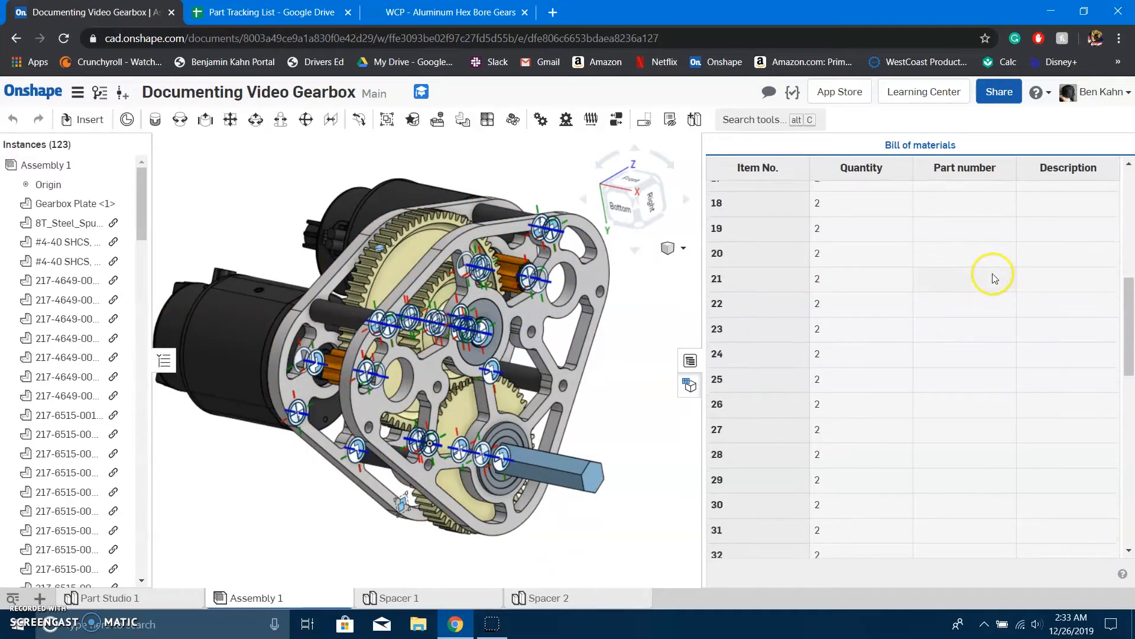
{"action": "scroll", "coordinate": [843, 308], "scroll_direction": "up", "scroll_amount": 18}
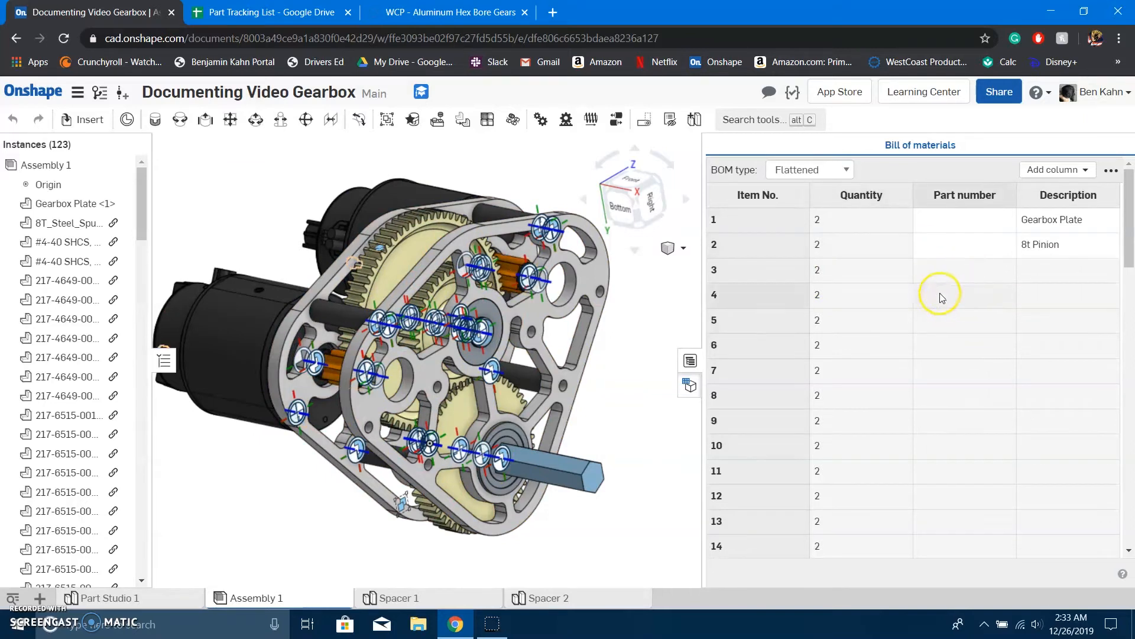
{"action": "scroll", "coordinate": [782, 275], "scroll_direction": "down", "scroll_amount": 5}
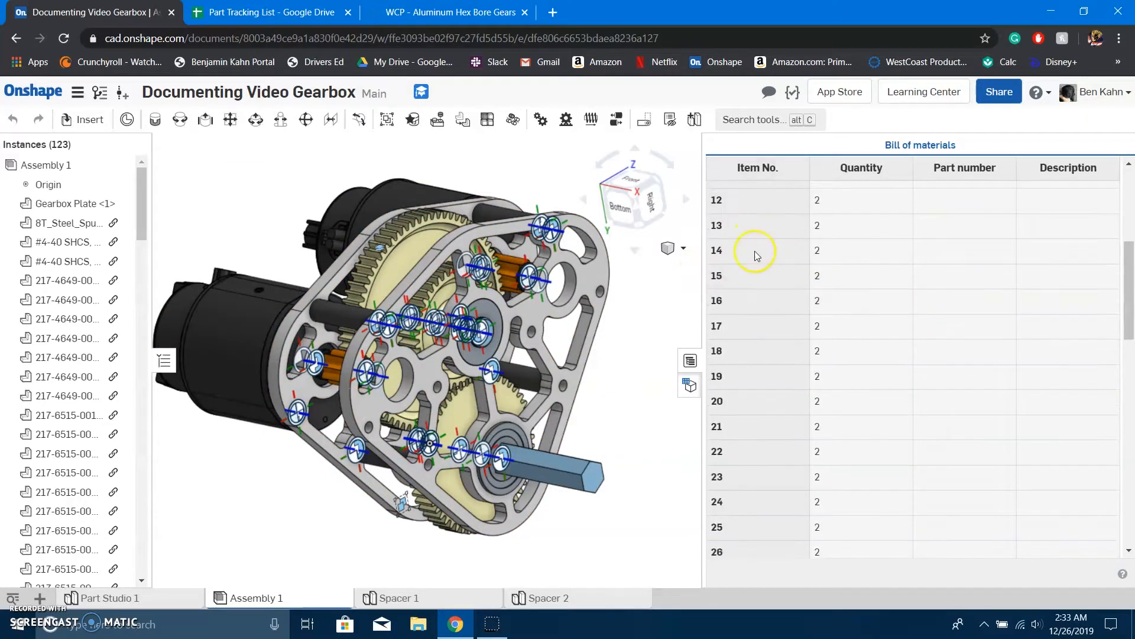
{"action": "scroll", "coordinate": [756, 260], "scroll_direction": "down", "scroll_amount": 5}
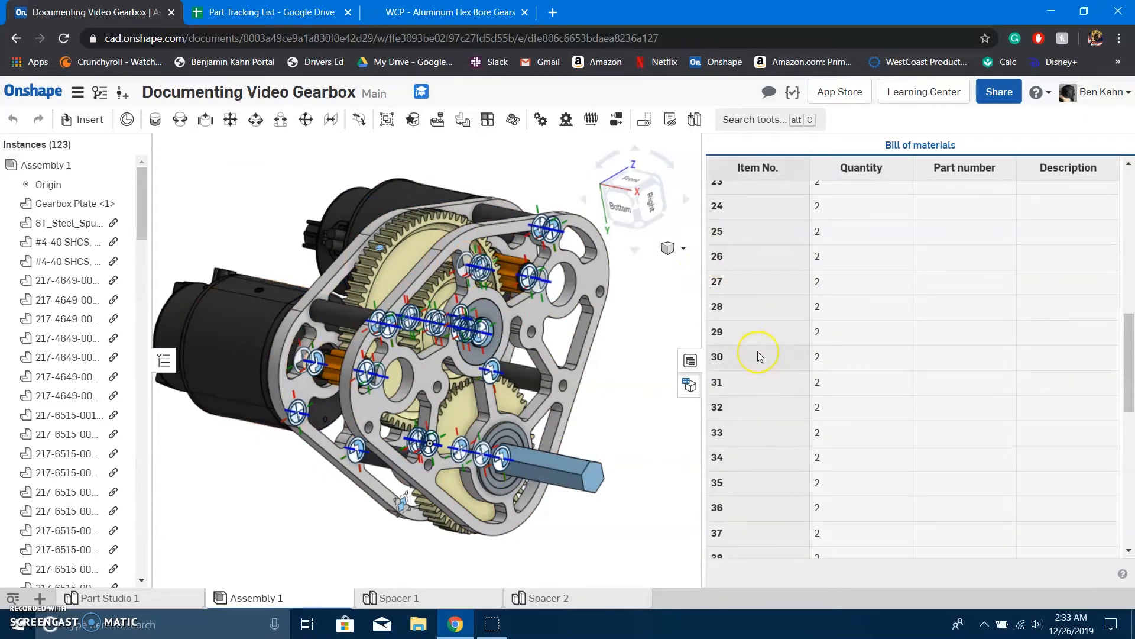
{"action": "scroll", "coordinate": [759, 354], "scroll_direction": "down", "scroll_amount": 4}
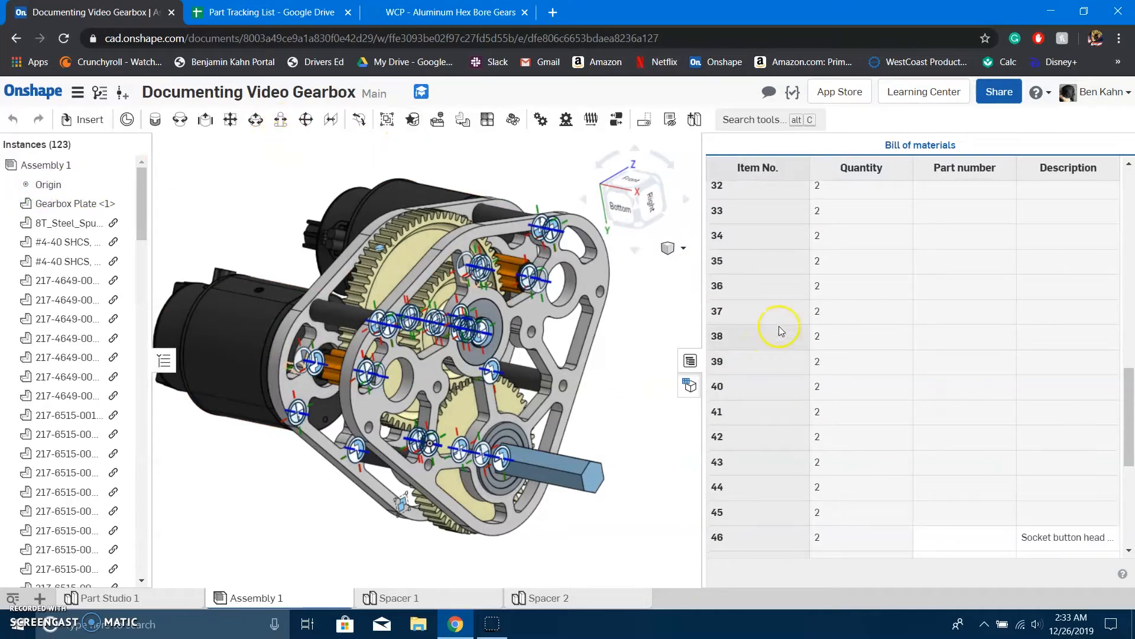
{"action": "scroll", "coordinate": [790, 271], "scroll_direction": "down", "scroll_amount": 3}
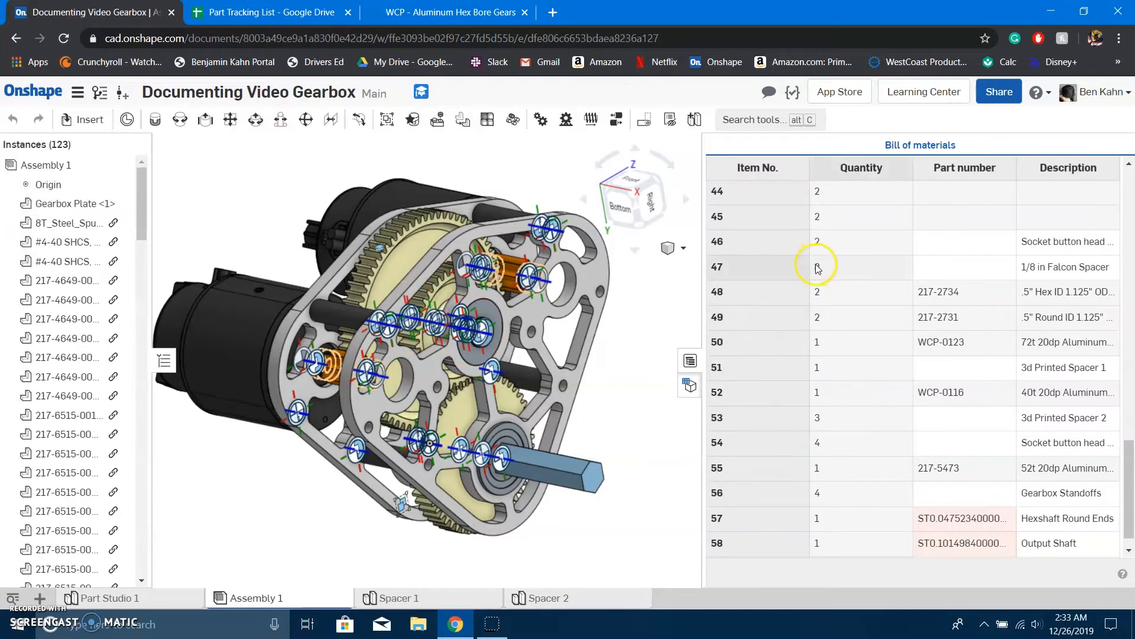
{"action": "scroll", "coordinate": [1009, 299], "scroll_direction": "up", "scroll_amount": 2}
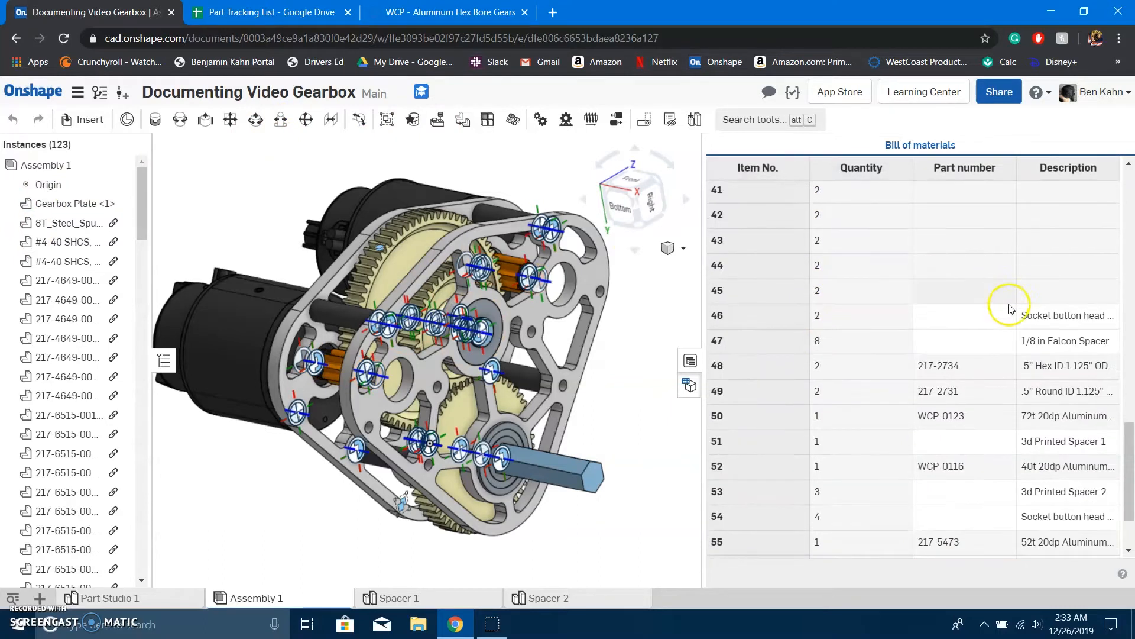
{"action": "scroll", "coordinate": [823, 330], "scroll_direction": "up", "scroll_amount": 9}
{"action": "scroll", "coordinate": [821, 332], "scroll_direction": "up", "scroll_amount": 8}
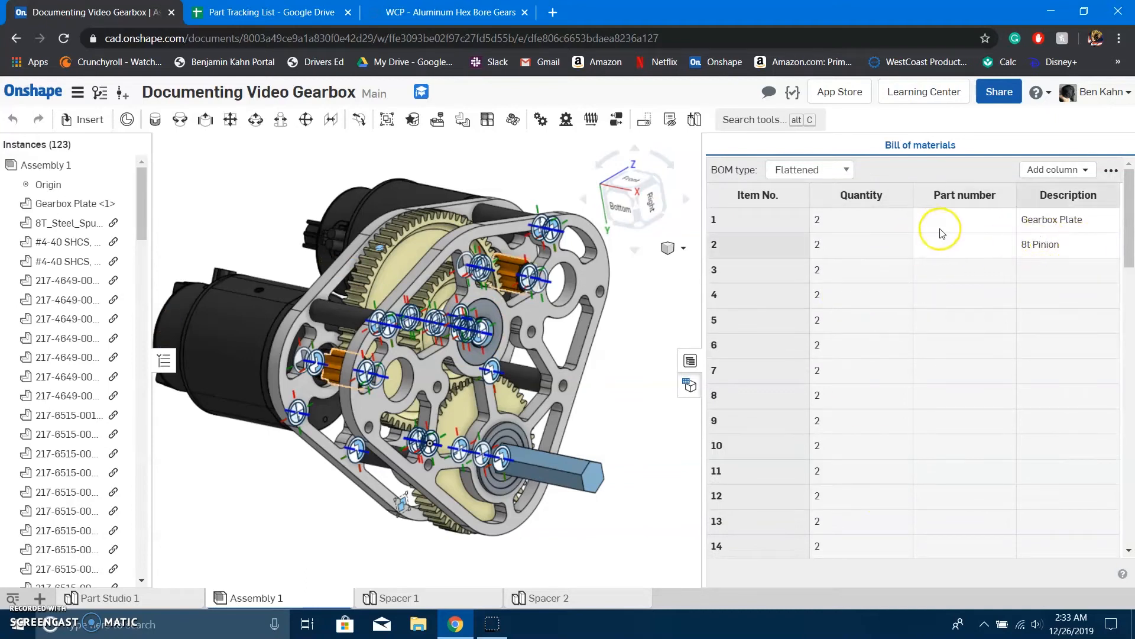
Examine the description, part number and quantity cells of the Gearbox Plate and 8t Pinion rows.
{"action": "left_click", "coordinate": [1062, 220]}
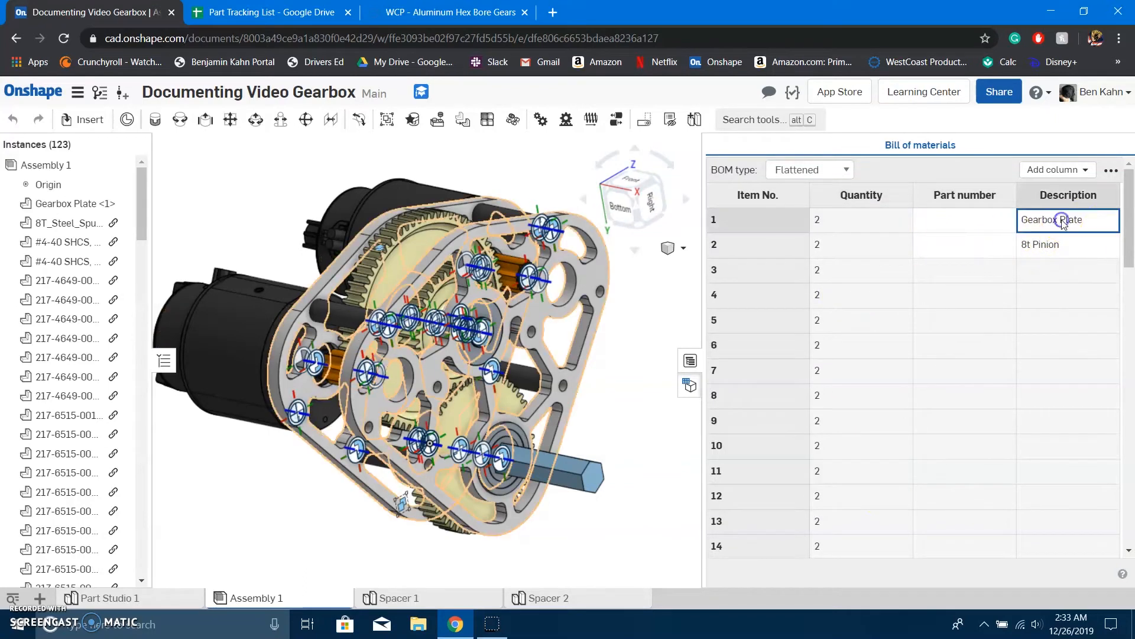
{"action": "left_click", "coordinate": [1065, 252]}
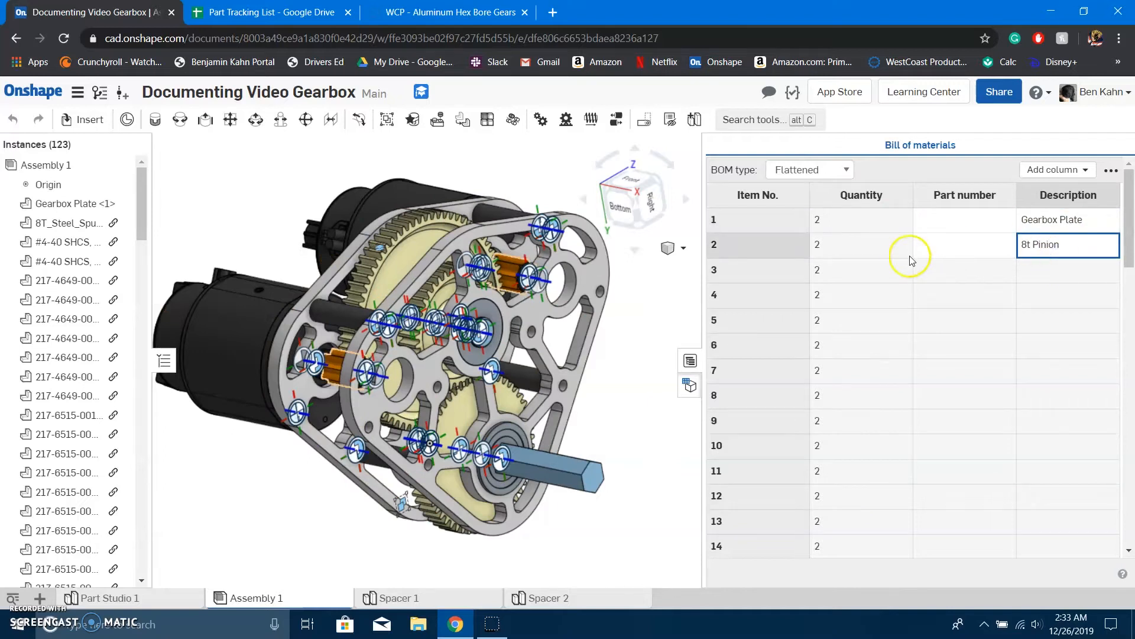
{"action": "double_click", "coordinate": [1083, 247]}
{"action": "left_click", "coordinate": [952, 248]}
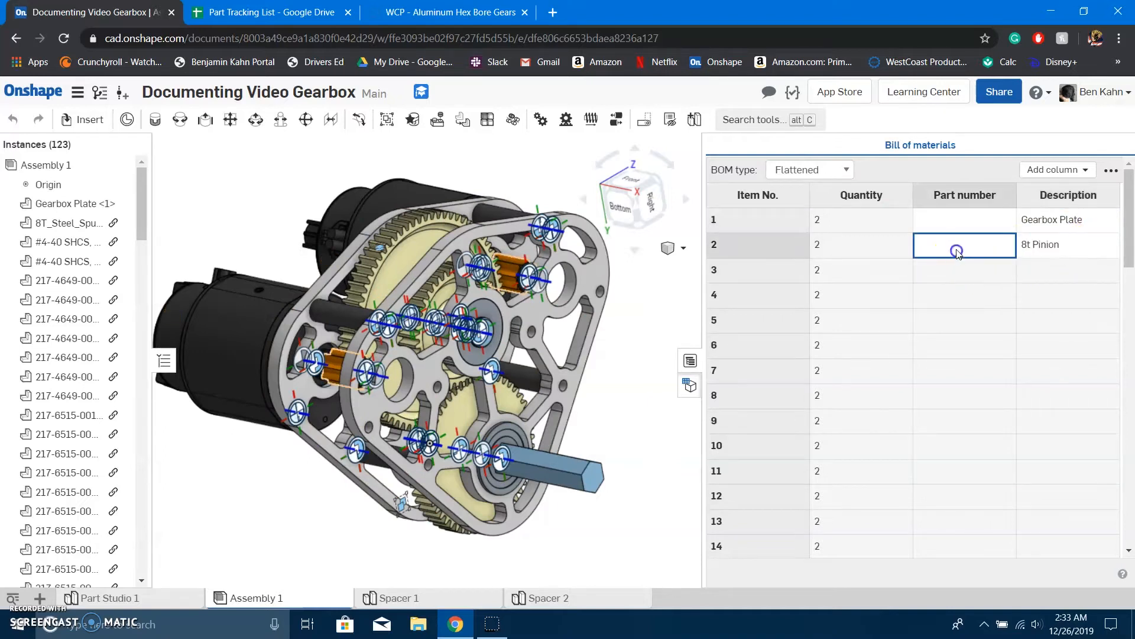
{"action": "left_click", "coordinate": [842, 256]}
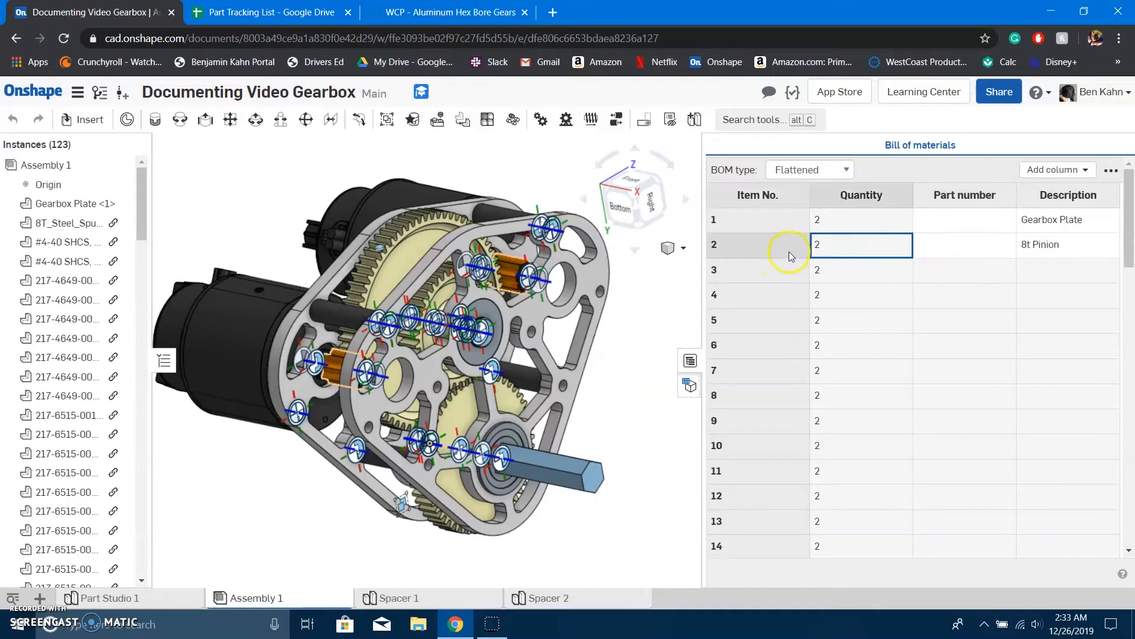
Highlight the gearbox plates in the assembly from bill of materials item 1 and check the 8t Pinion entry.
{"action": "left_click", "coordinate": [759, 226]}
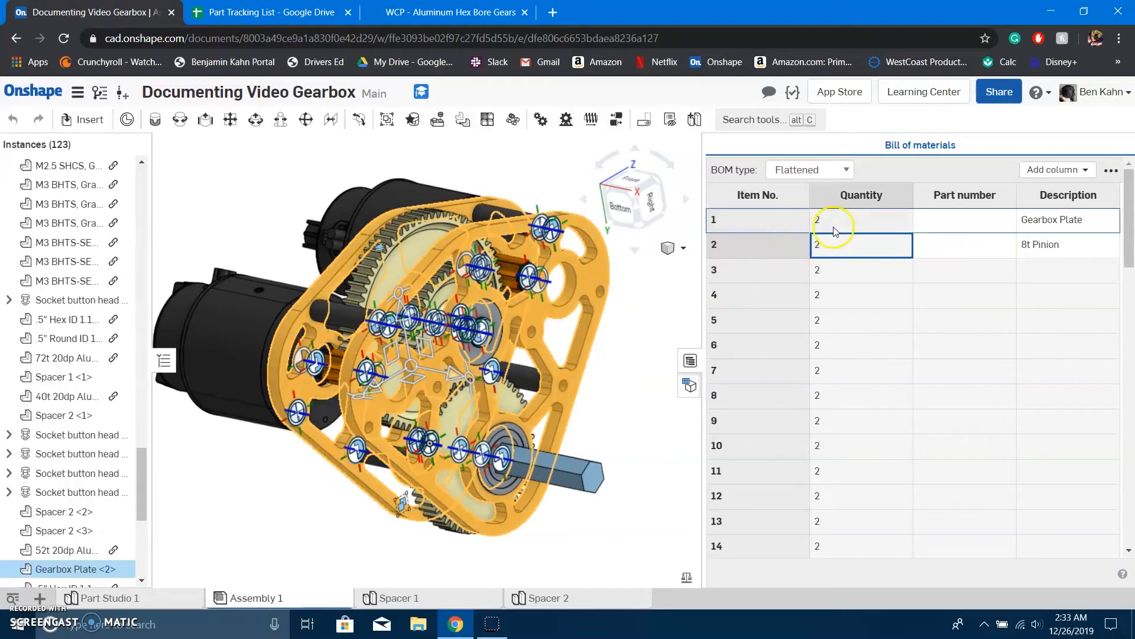
{"action": "left_click", "coordinate": [939, 273]}
{"action": "left_click", "coordinate": [767, 225]}
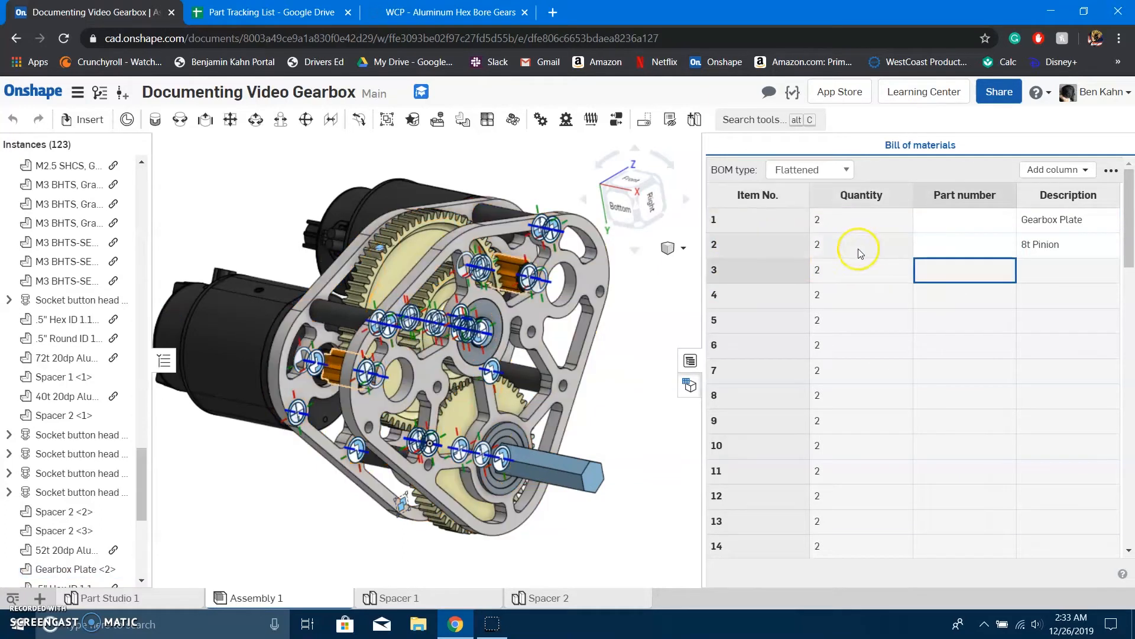
{"action": "left_click", "coordinate": [755, 226]}
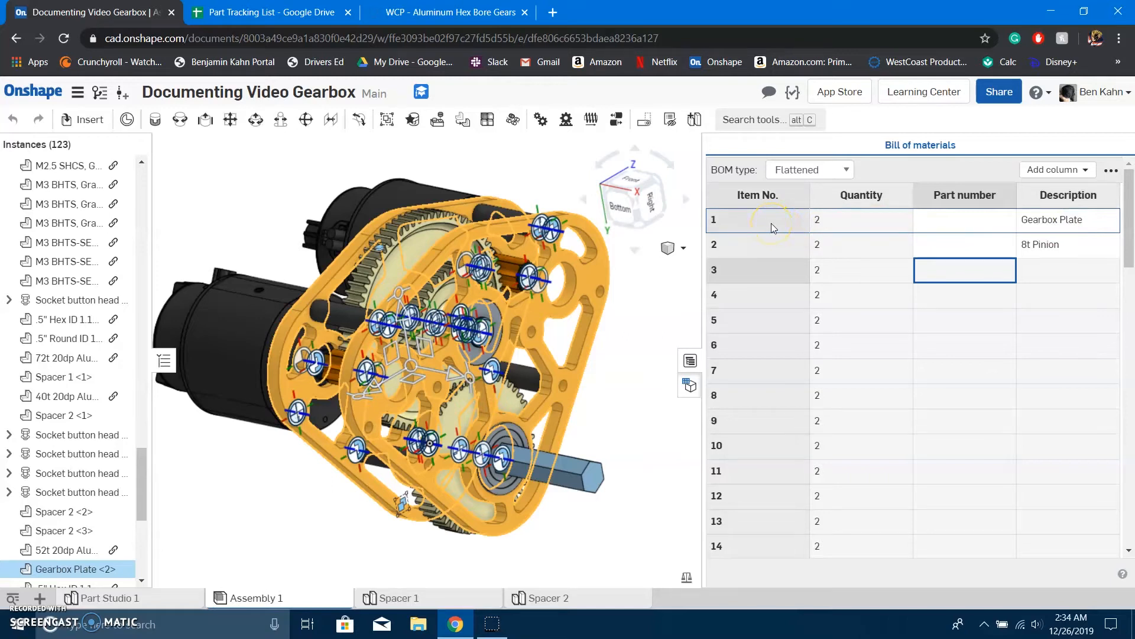
{"action": "double_click", "coordinate": [1084, 220]}
{"action": "left_click", "coordinate": [1072, 247]}
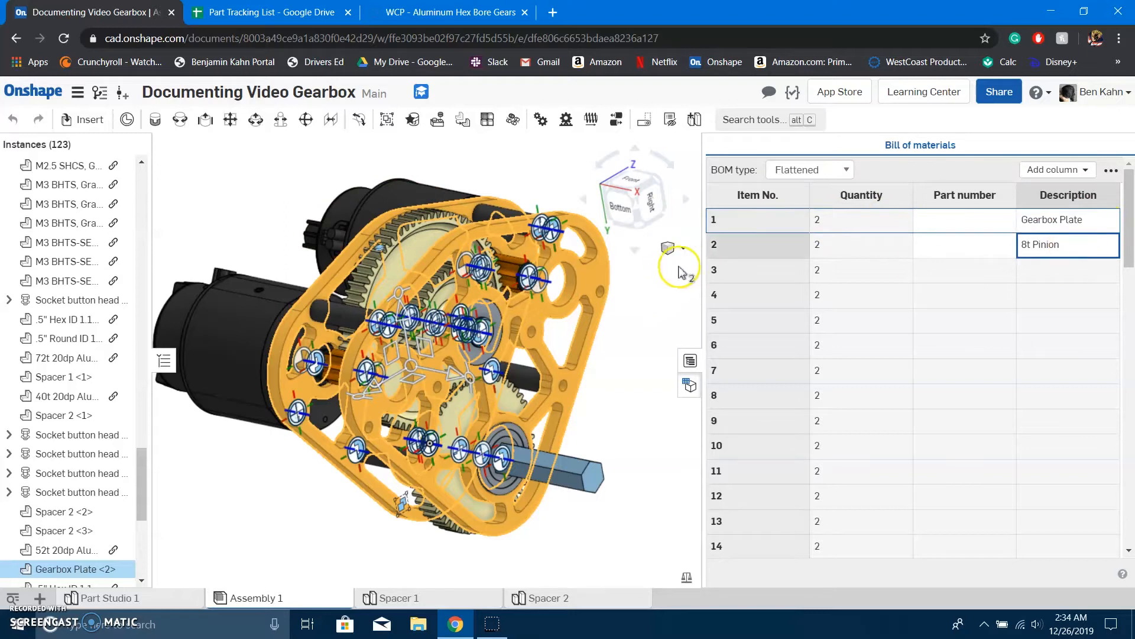
{"action": "left_click", "coordinate": [768, 244]}
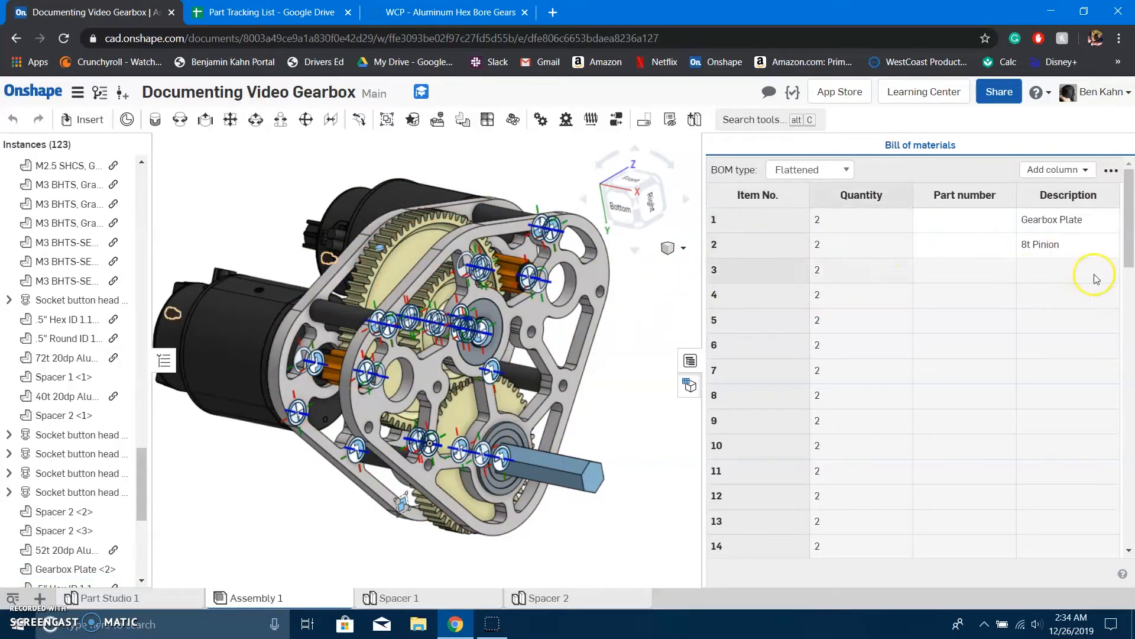
Highlight bill of materials items 49, 52 and 56 in the assembly to locate the round-bore bearings, 40t gear and standoffs, then clear the selection.
{"action": "scroll", "coordinate": [1031, 260], "scroll_direction": "down", "scroll_amount": 5}
{"action": "scroll", "coordinate": [822, 298], "scroll_direction": "down", "scroll_amount": 10}
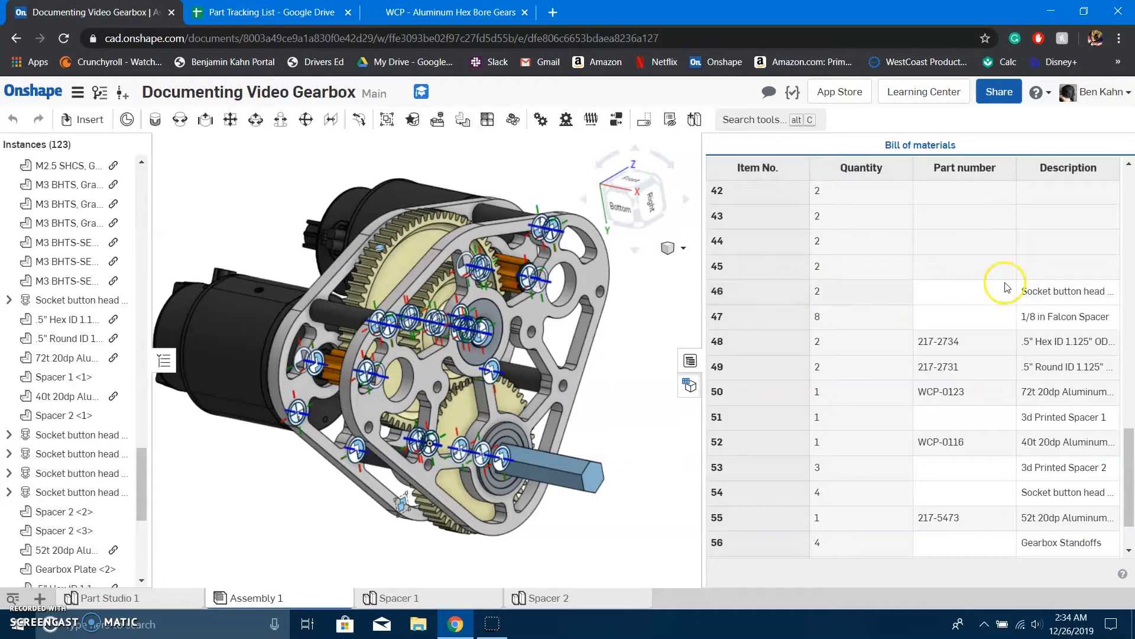
{"action": "scroll", "coordinate": [855, 305], "scroll_direction": "up", "scroll_amount": 4}
{"action": "scroll", "coordinate": [854, 306], "scroll_direction": "up", "scroll_amount": 10}
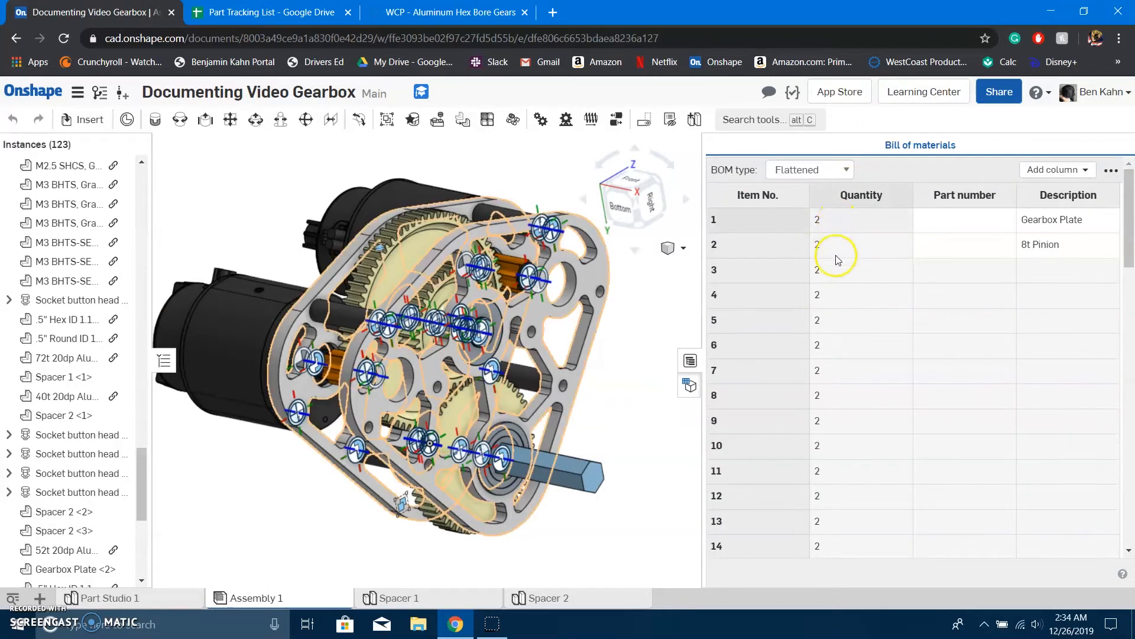
{"action": "scroll", "coordinate": [841, 249], "scroll_direction": "down", "scroll_amount": 15}
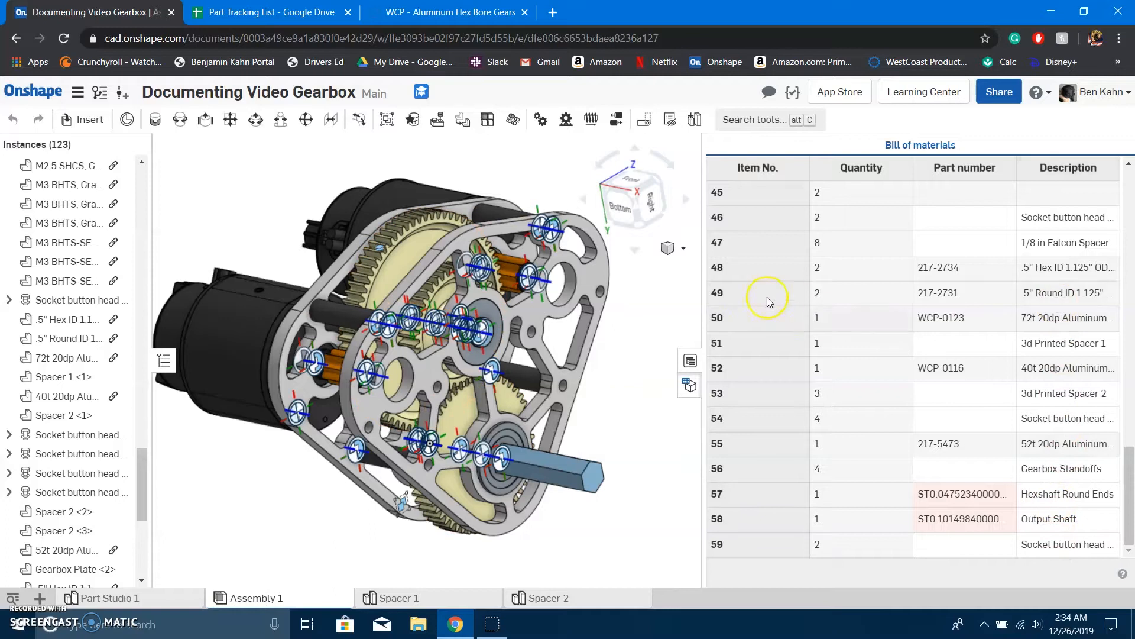
{"action": "left_click", "coordinate": [746, 361], "text": "ctrl"}
{"action": "left_click", "coordinate": [769, 471], "text": "ctrl"}
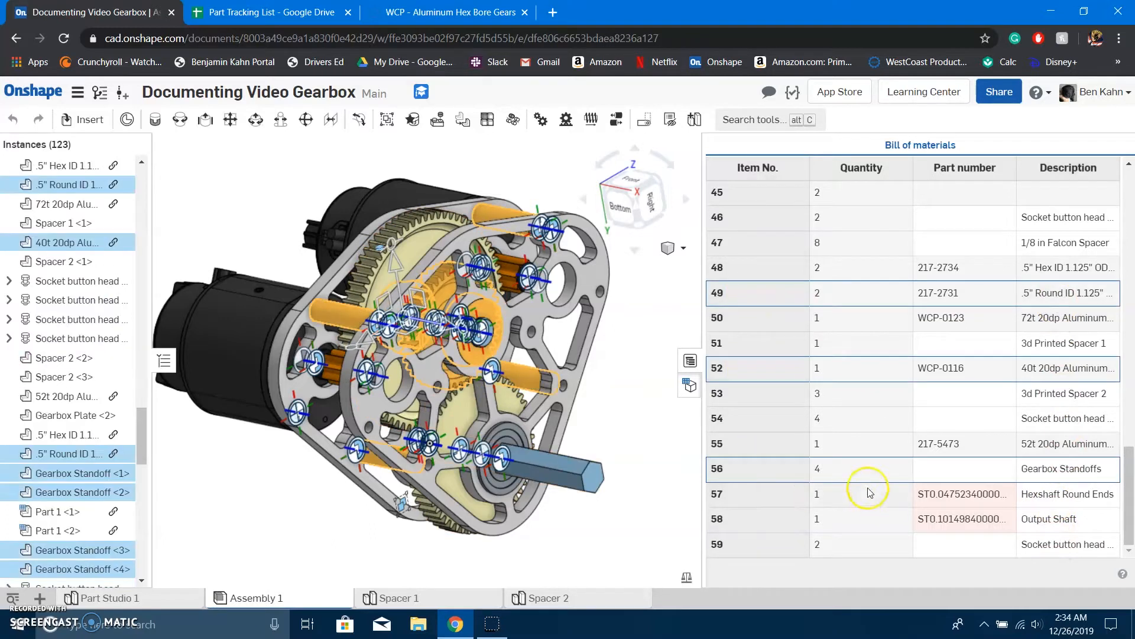
{"action": "left_click", "coordinate": [732, 471]}
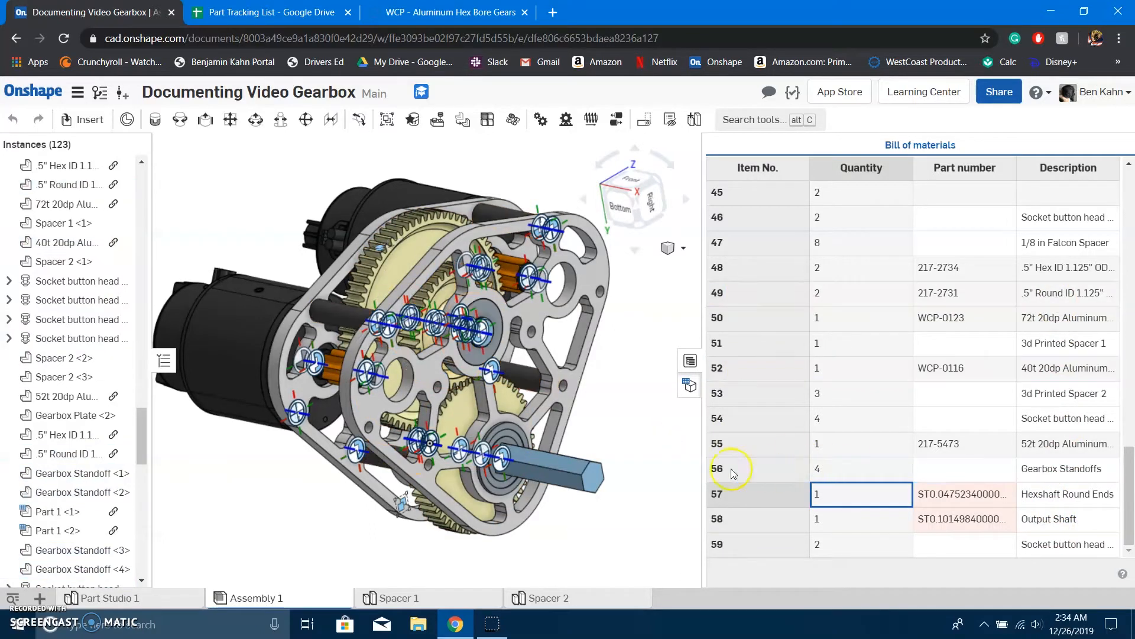
{"action": "left_click", "coordinate": [680, 524]}
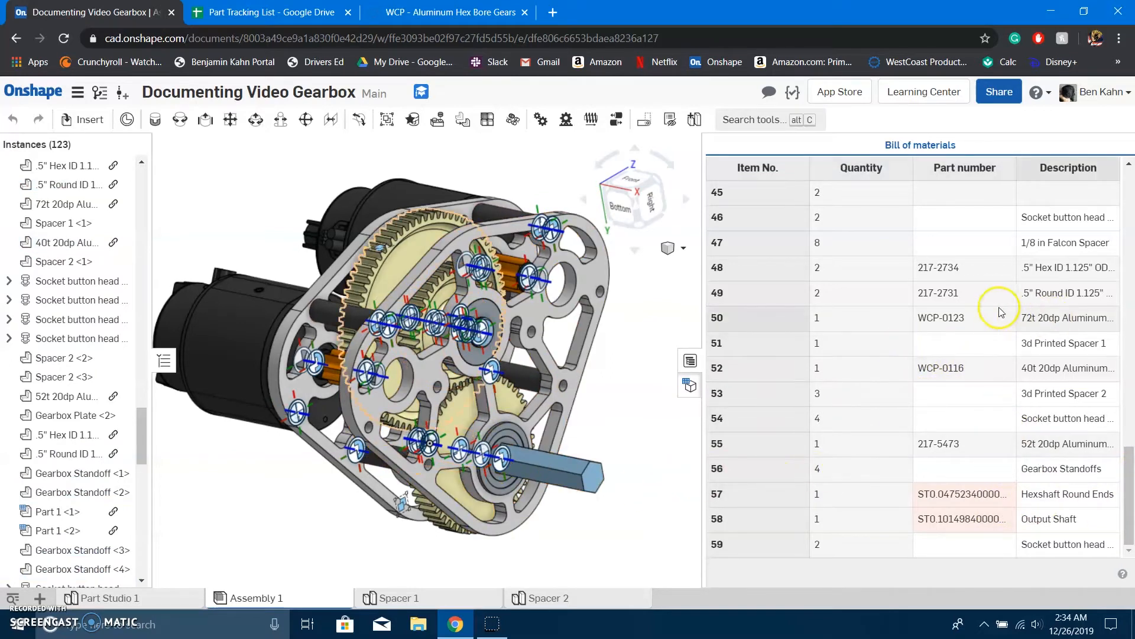
Look through the flattened bill of materials, checking the part numbers and descriptions of items 46 to 58 against the gearbox assembly.
{"action": "scroll", "coordinate": [995, 308], "scroll_direction": "up", "scroll_amount": 7}
{"action": "scroll", "coordinate": [993, 306], "scroll_direction": "up", "scroll_amount": 8}
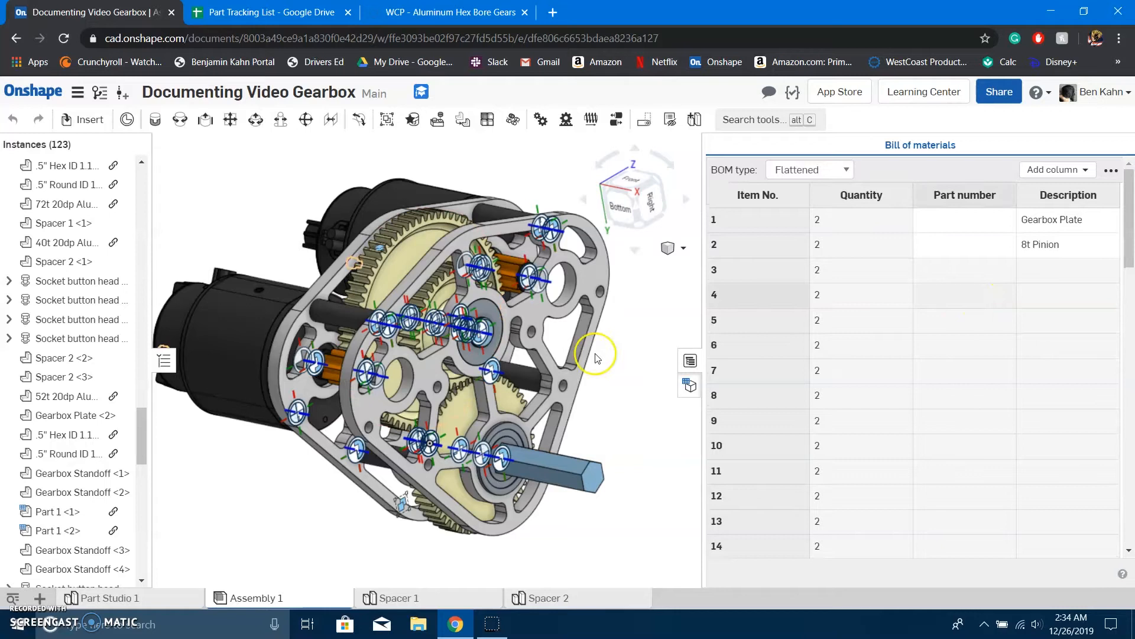
{"action": "scroll", "coordinate": [493, 367], "scroll_direction": "down", "scroll_amount": 3}
{"action": "scroll", "coordinate": [1029, 349], "scroll_direction": "down", "scroll_amount": 14}
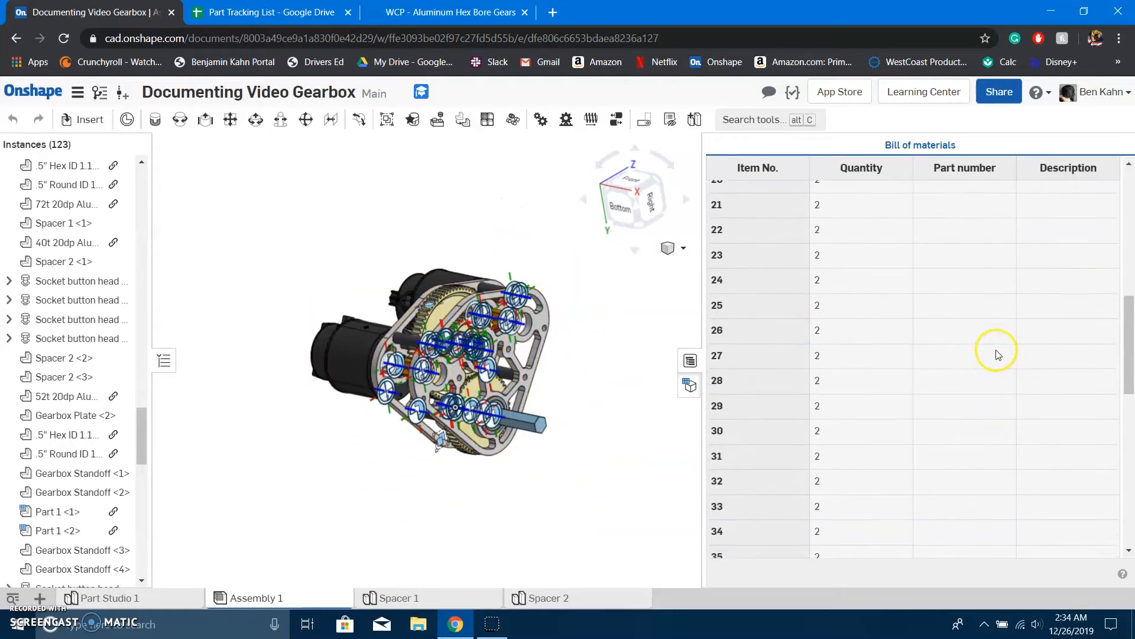
{"action": "scroll", "coordinate": [993, 365], "scroll_direction": "down", "scroll_amount": 1}
{"action": "left_click_drag", "start_coordinate": [968, 247], "coordinate": [1064, 519]}
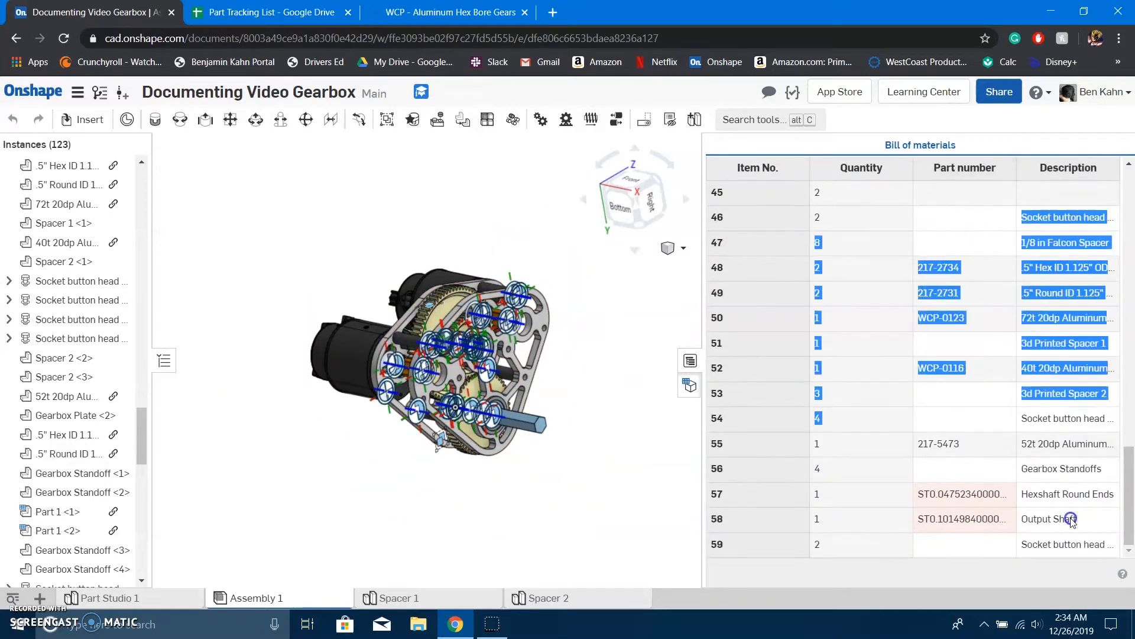
{"action": "left_click_drag", "start_coordinate": [1042, 480], "coordinate": [958, 243]}
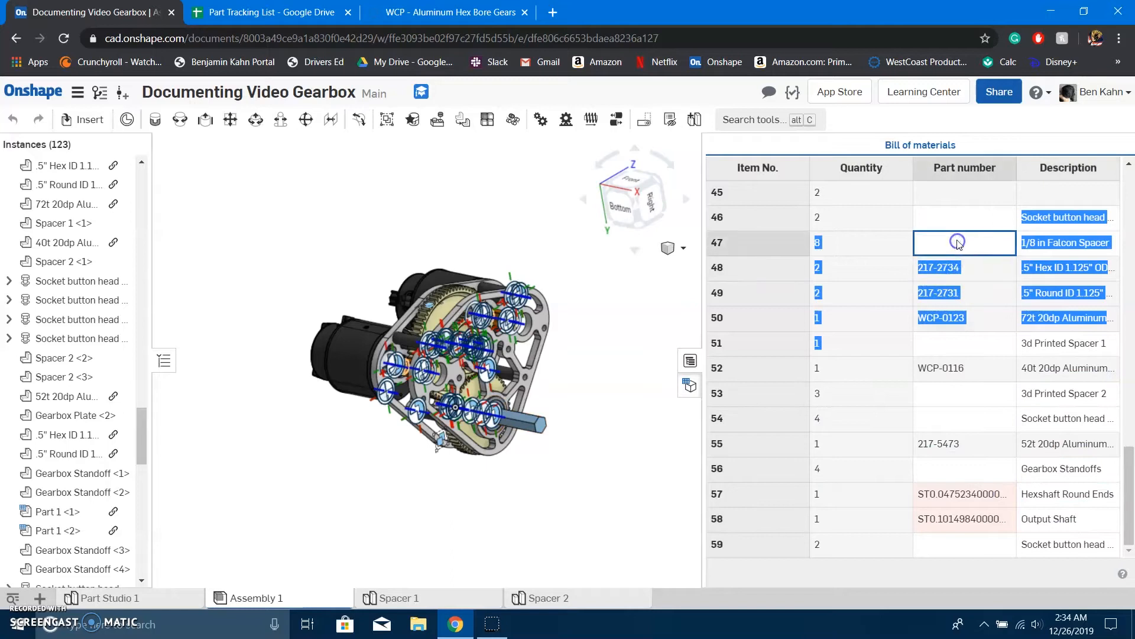
{"action": "left_click", "coordinate": [961, 317]}
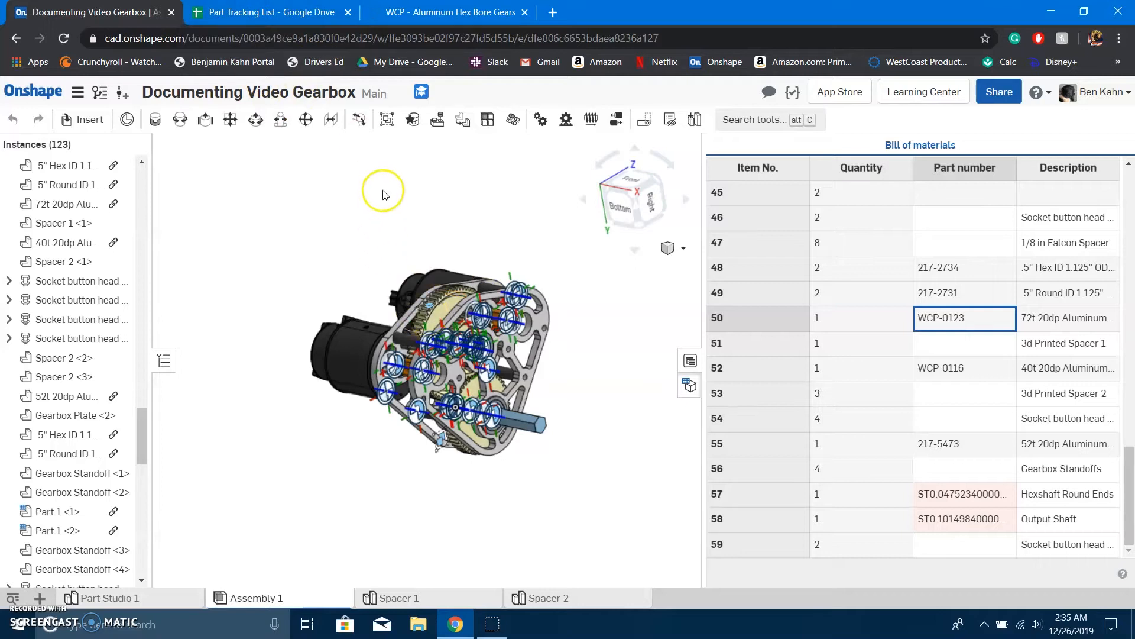
{"action": "scroll", "coordinate": [424, 358], "scroll_direction": "up", "scroll_amount": 5}
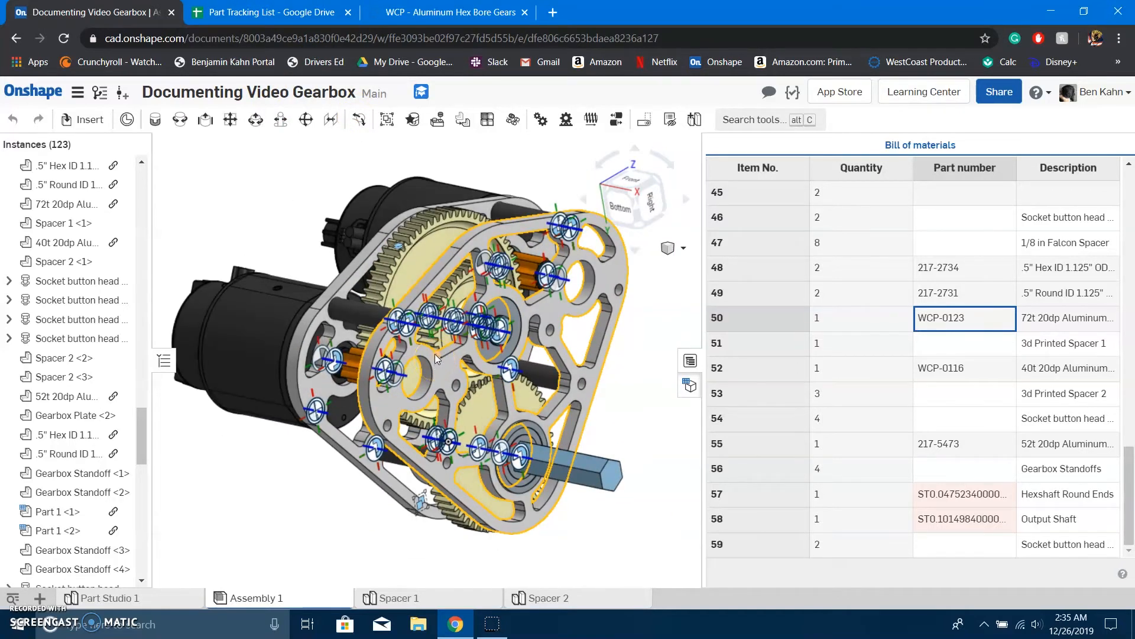
Switch to the Part Tracking List and examine the Fabricated Parts columns for name, progress, thickness, material, quantity and machine.
{"action": "key", "text": "ctrl+Tab"}
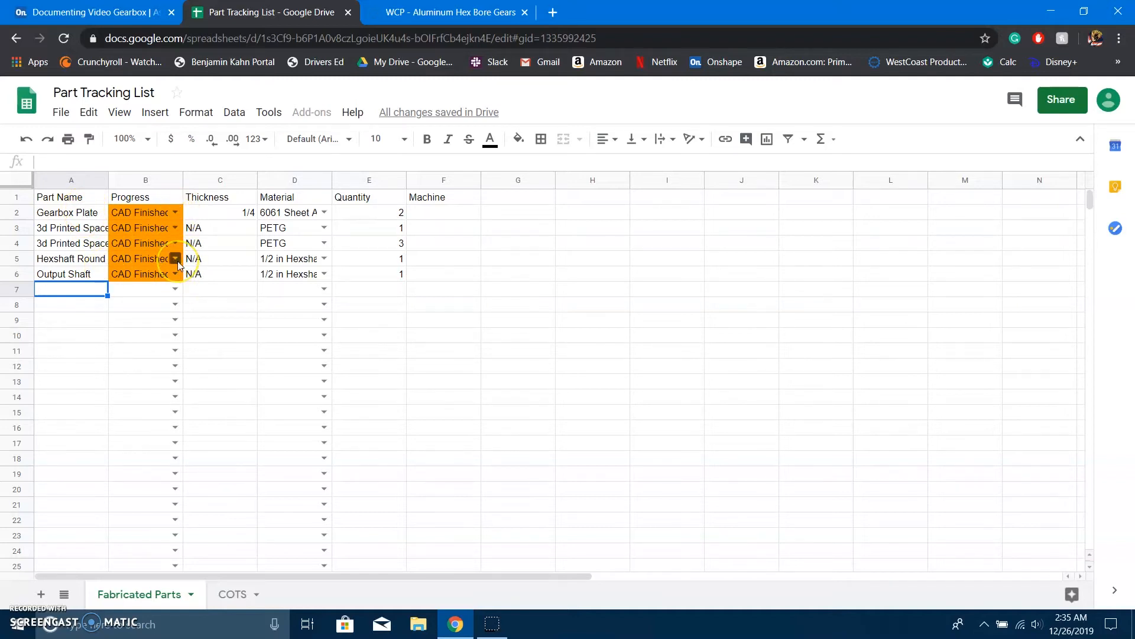
{"action": "left_click", "coordinate": [212, 216]}
{"action": "left_click", "coordinate": [215, 230]}
{"action": "left_click", "coordinate": [277, 212]}
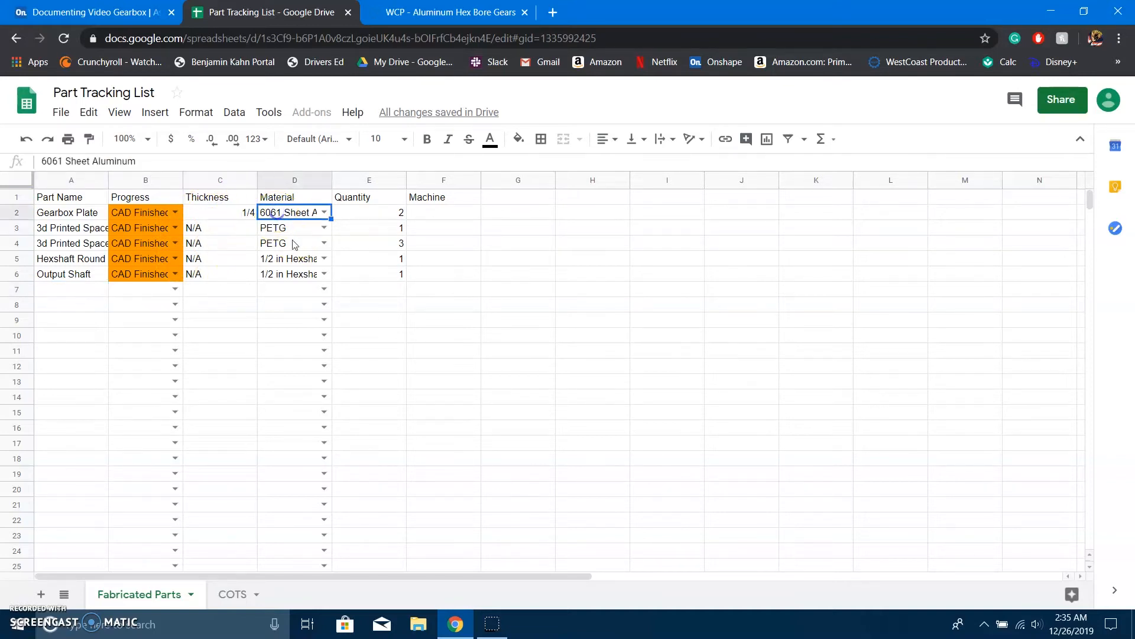
{"action": "left_click", "coordinate": [367, 211]}
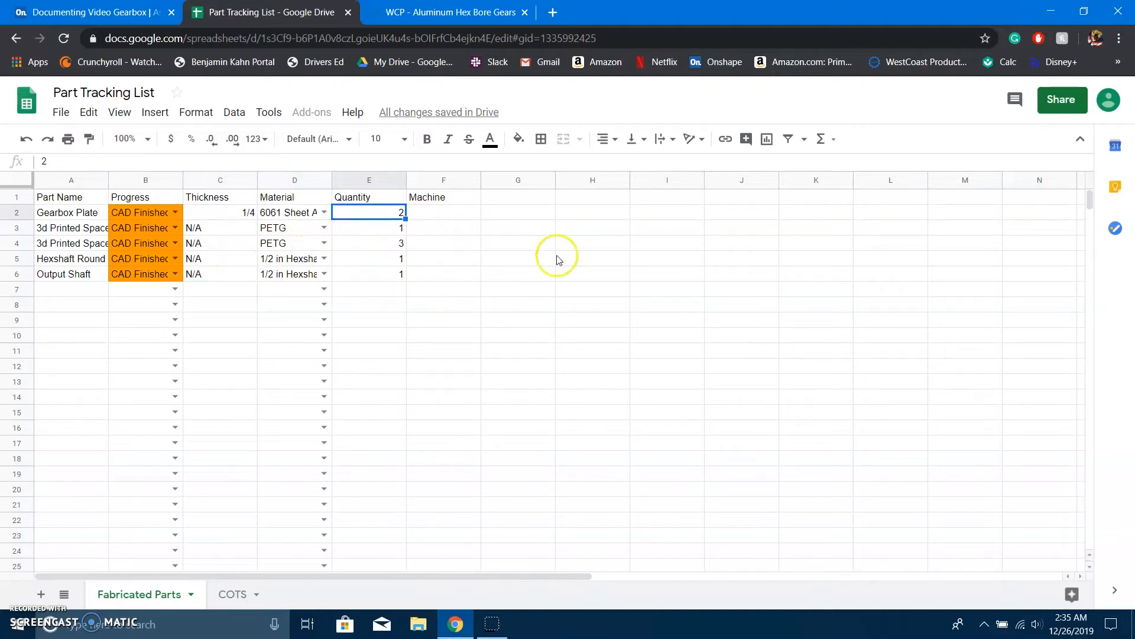
{"action": "left_click", "coordinate": [418, 198]}
{"action": "left_click", "coordinate": [447, 246]}
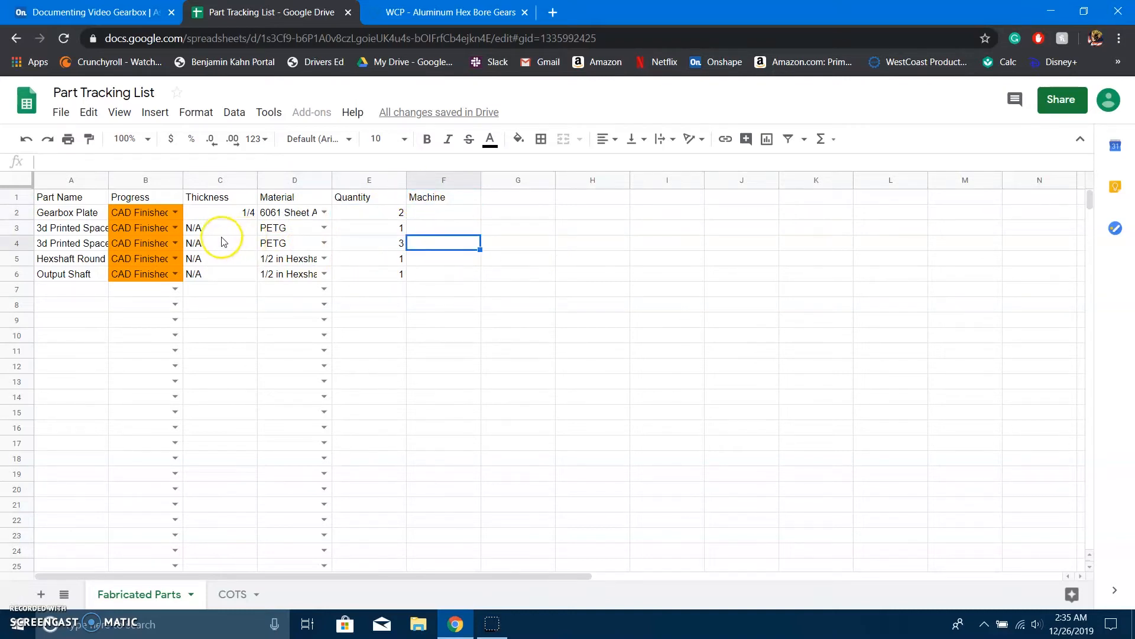
{"action": "left_click", "coordinate": [64, 217]}
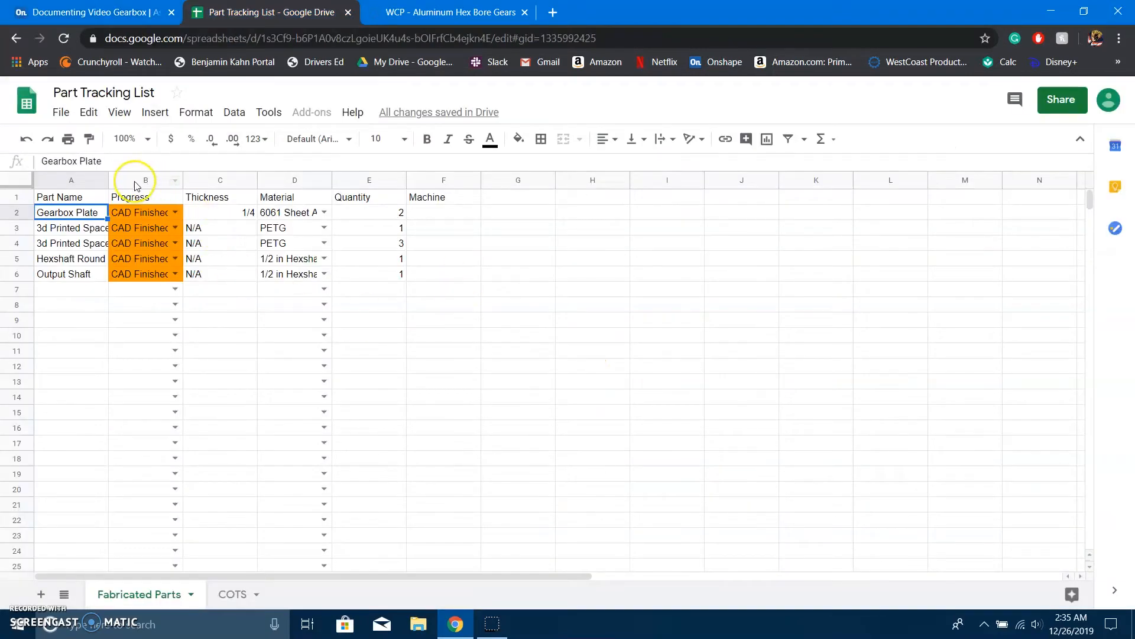
{"action": "left_click", "coordinate": [142, 214]}
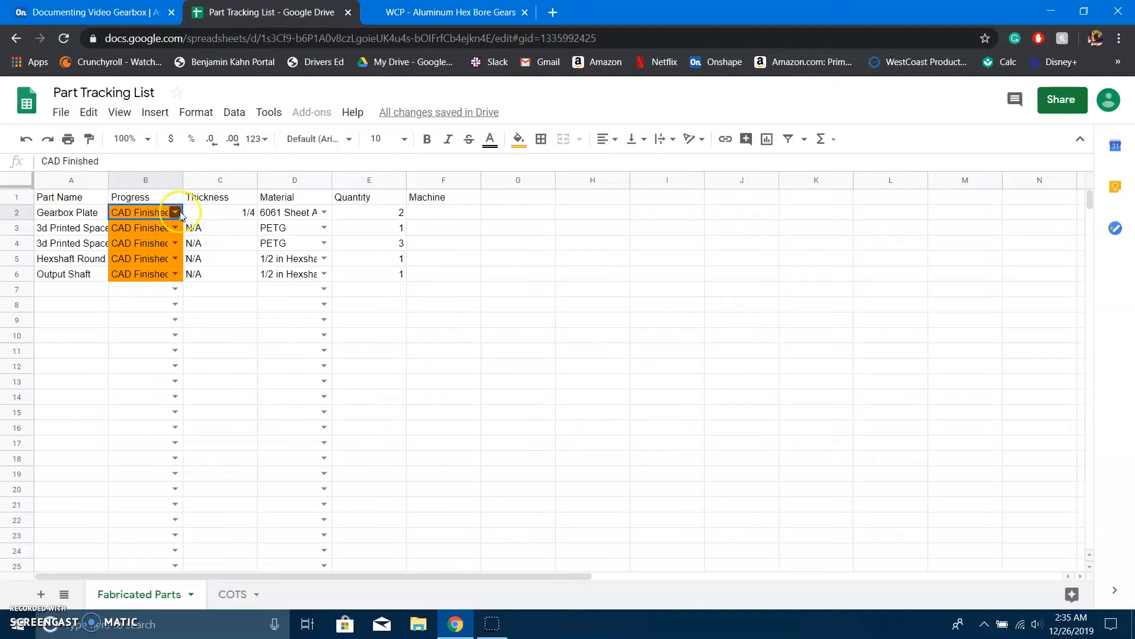
Switch to the Onshape assembly, close its bill of materials and return to the Part Tracking List.
{"action": "left_click", "coordinate": [47, 12]}
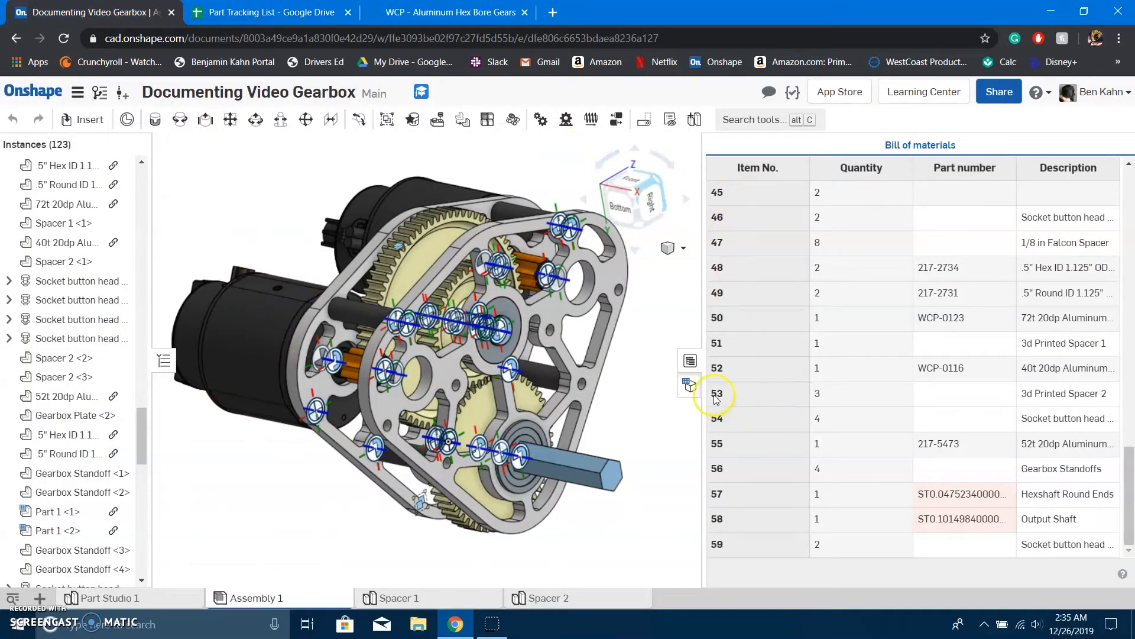
{"action": "left_click", "coordinate": [689, 385]}
{"action": "key", "text": "ctrl+Tab"}
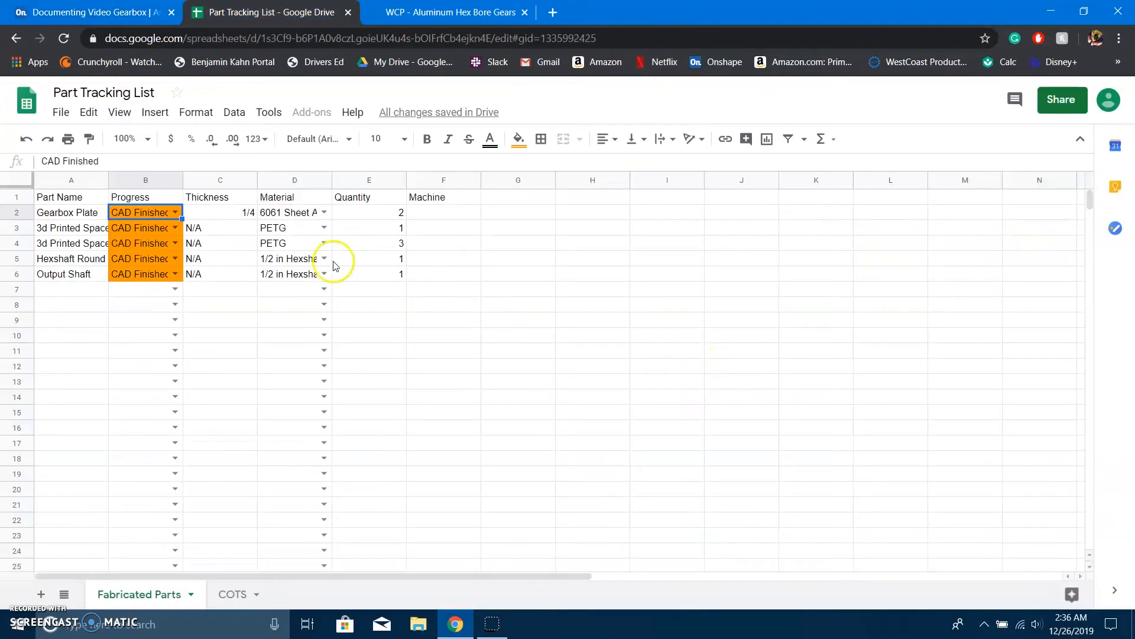
Set the Gearbox Plate's progress to Drawing/CAM Made.
{"action": "left_click", "coordinate": [175, 211]}
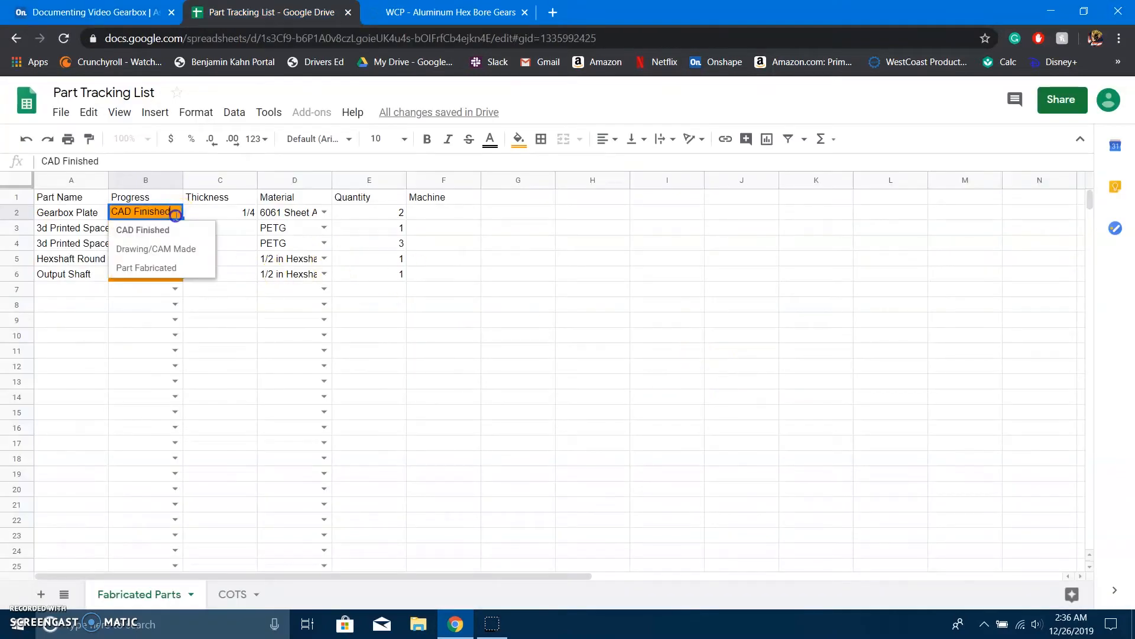
{"action": "left_click", "coordinate": [171, 249]}
{"action": "left_click", "coordinate": [125, 357]}
{"action": "left_click", "coordinate": [117, 321]}
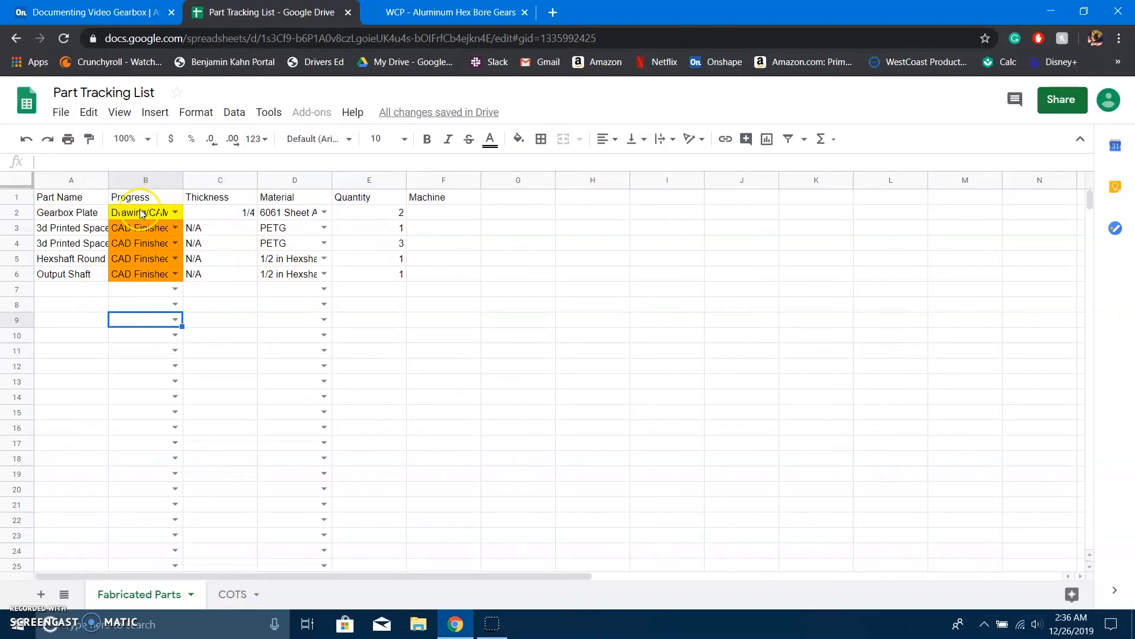
Set the Gearbox Plate's progress to Part Fabricated and check its thickness, quantity and machine cells.
{"action": "key", "text": "ctrl+shift+Tab"}
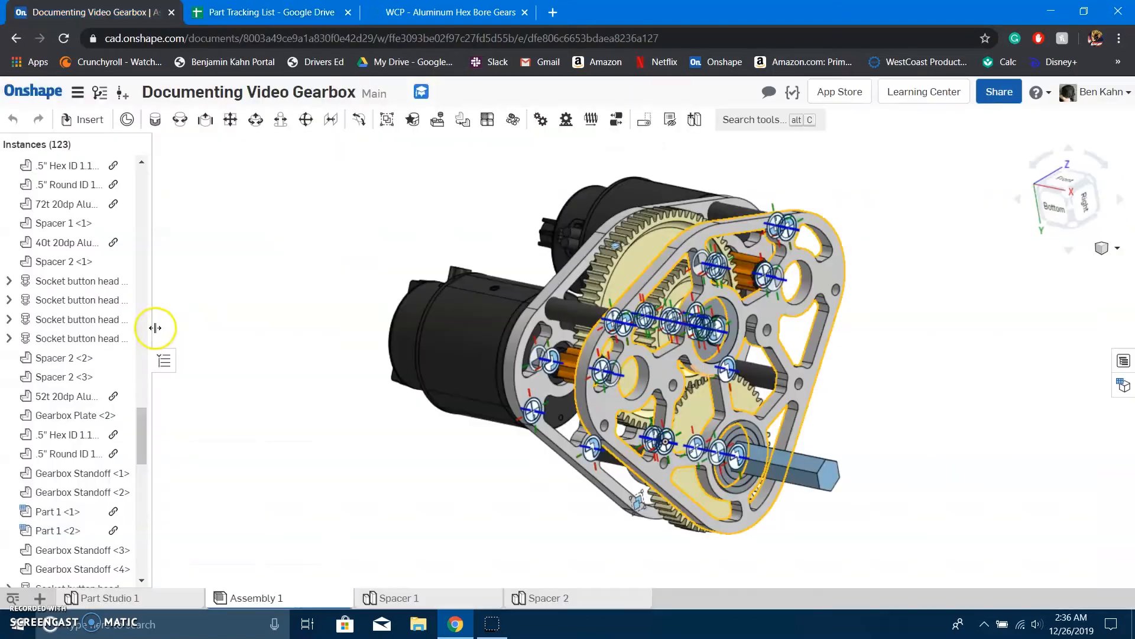
{"action": "key", "text": "ctrl+Tab"}
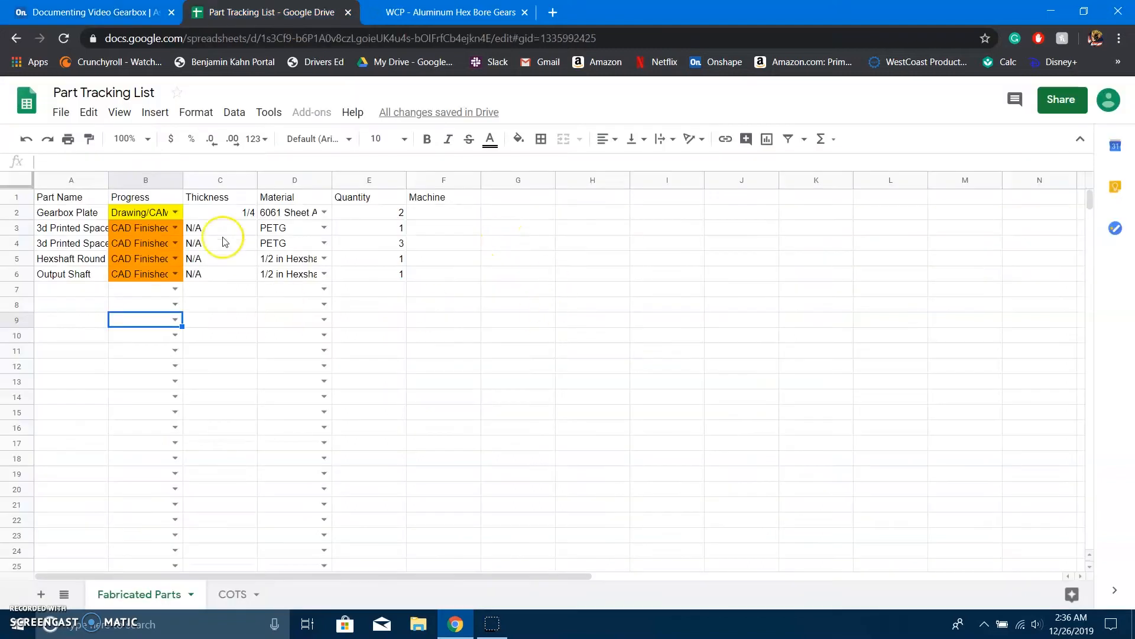
{"action": "left_click", "coordinate": [176, 213]}
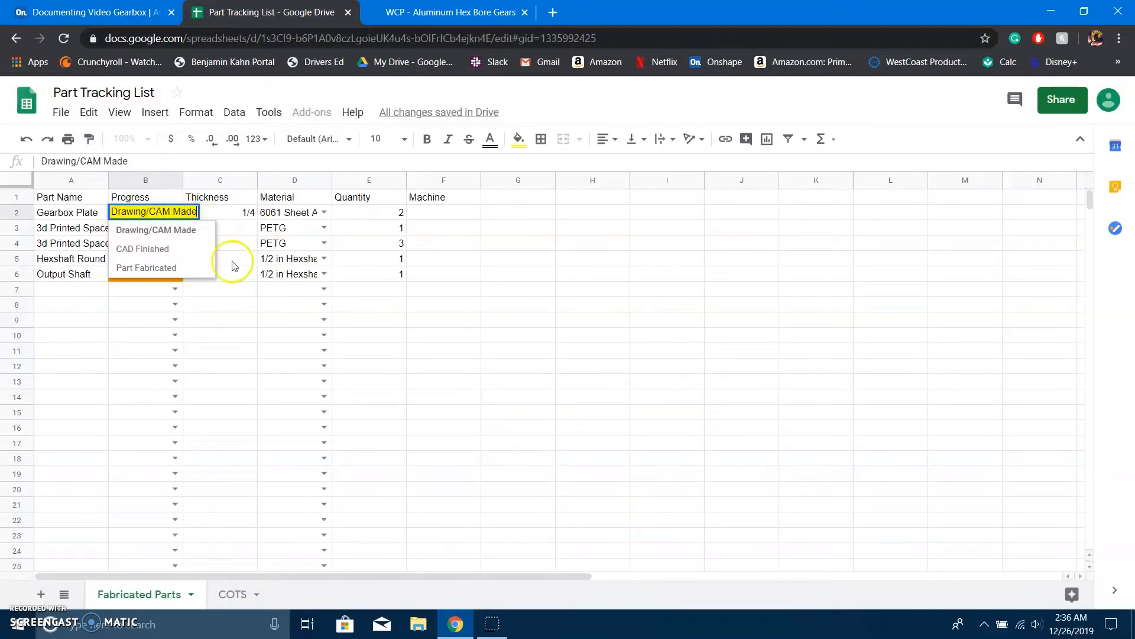
{"action": "left_click", "coordinate": [159, 269]}
{"action": "left_click", "coordinate": [214, 214]}
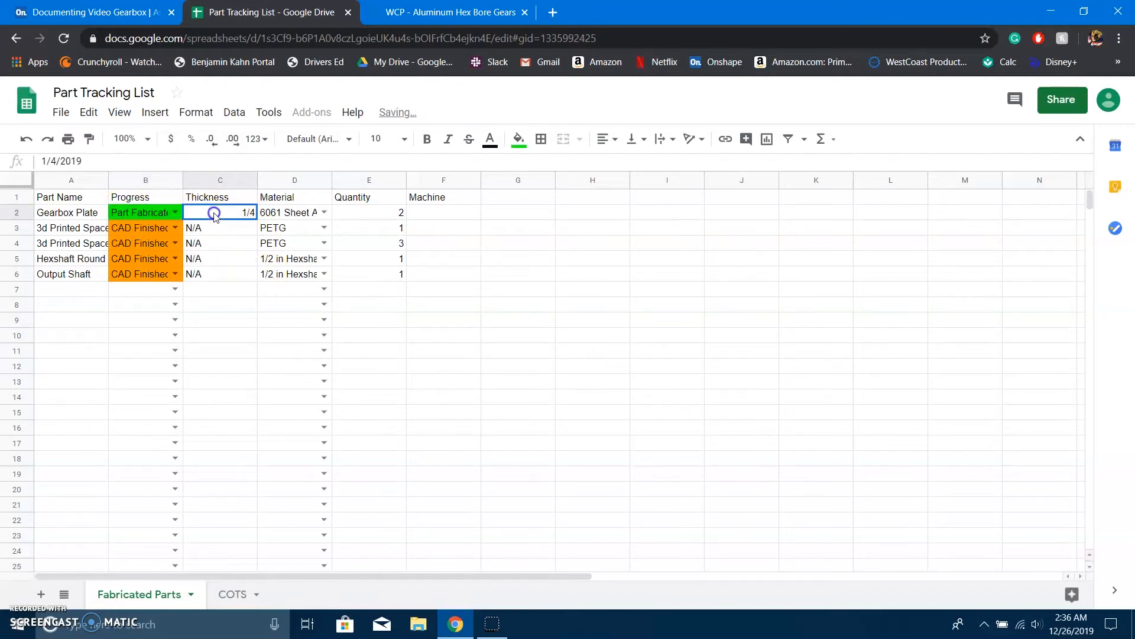
{"action": "left_click", "coordinate": [359, 216]}
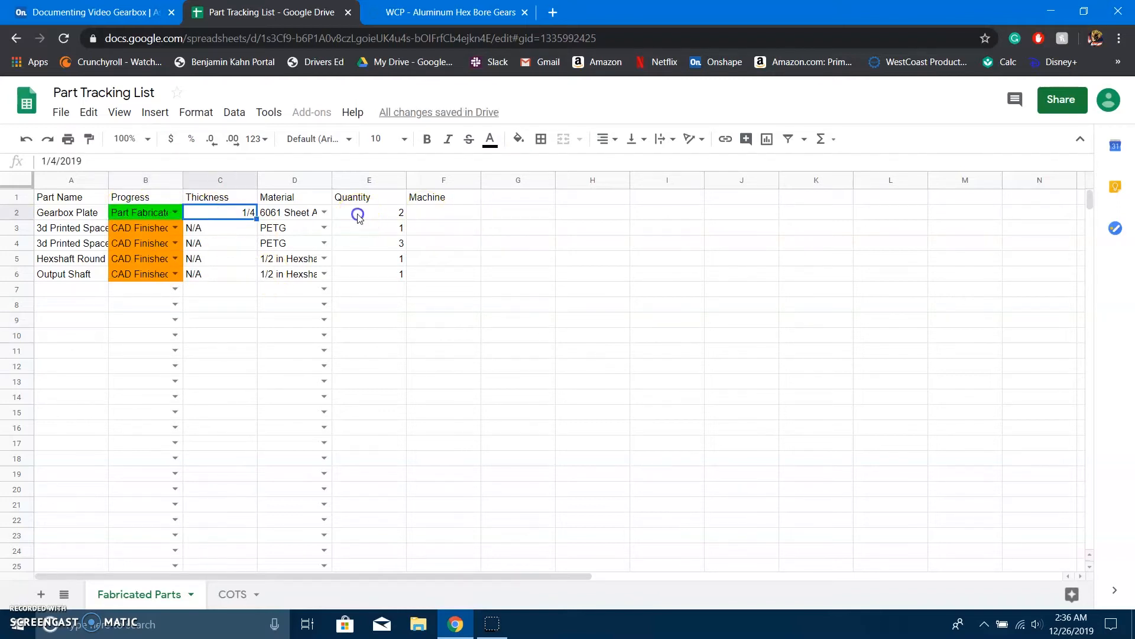
{"action": "left_click", "coordinate": [436, 212]}
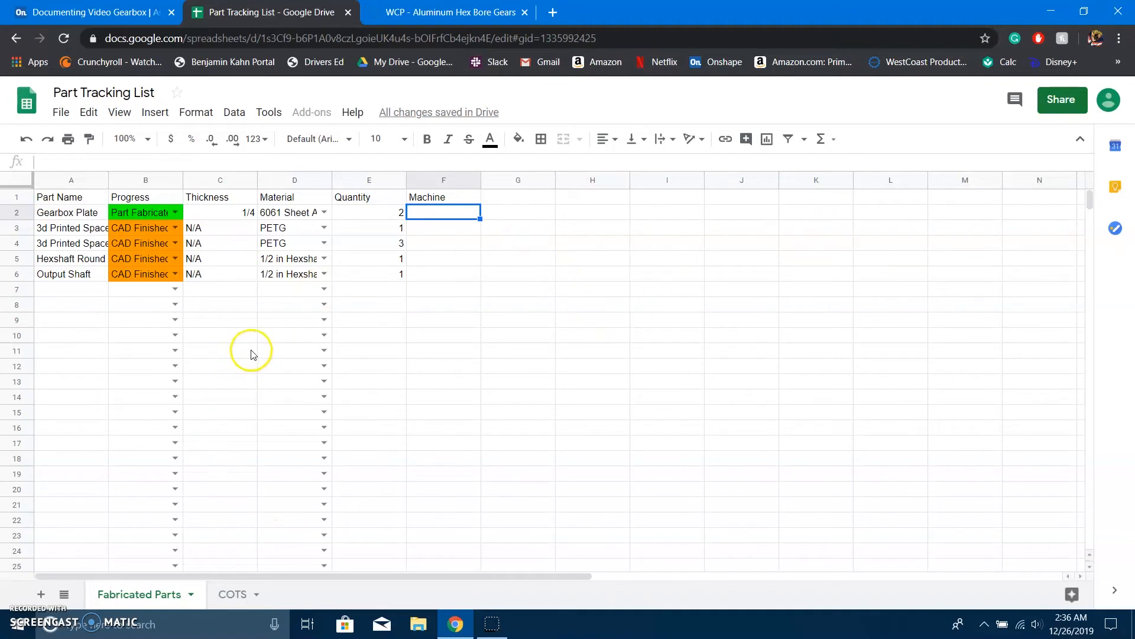
Open the COTS sheet at its first empty part name cell, and switch to Onshape to locate the 72t gear in the assembly.
{"action": "left_click", "coordinate": [233, 593]}
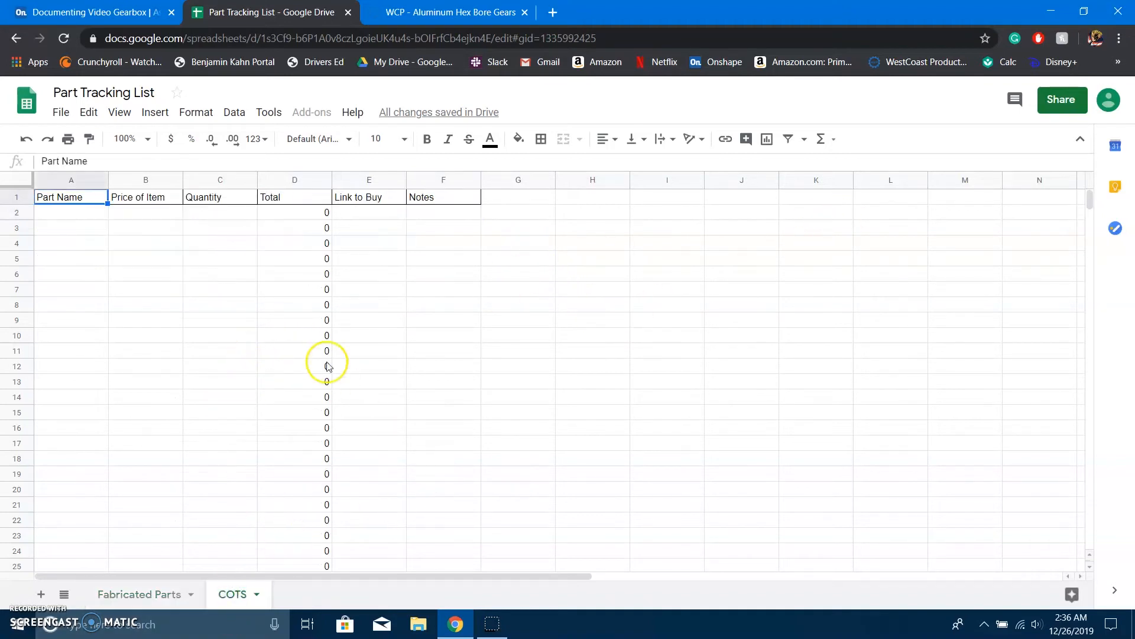
{"action": "left_click", "coordinate": [59, 213]}
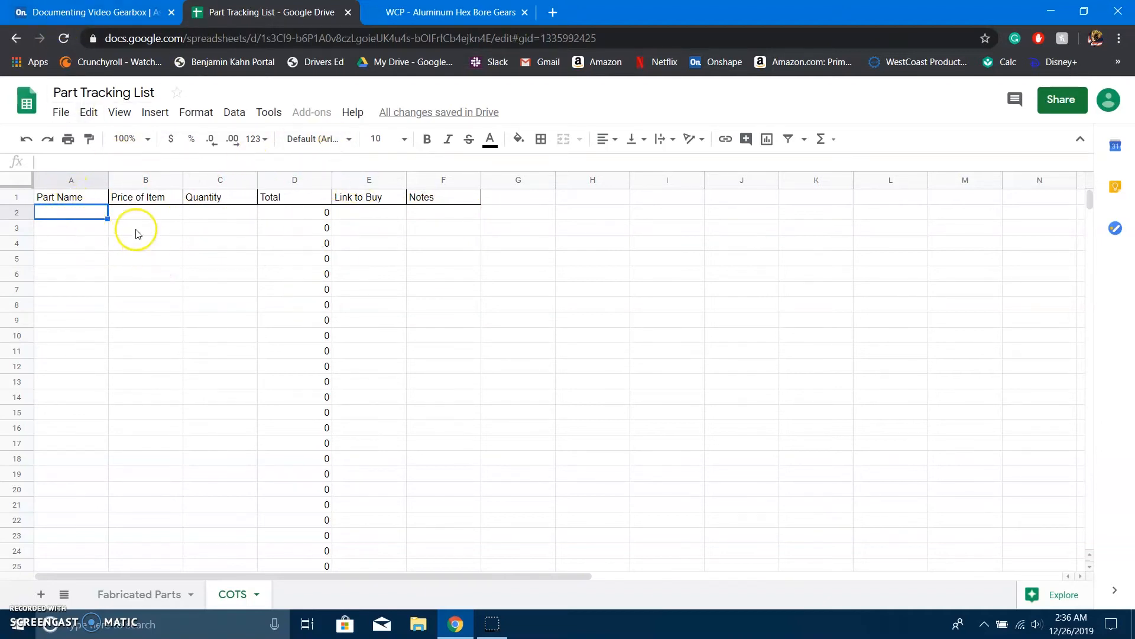
{"action": "left_click", "coordinate": [89, 12]}
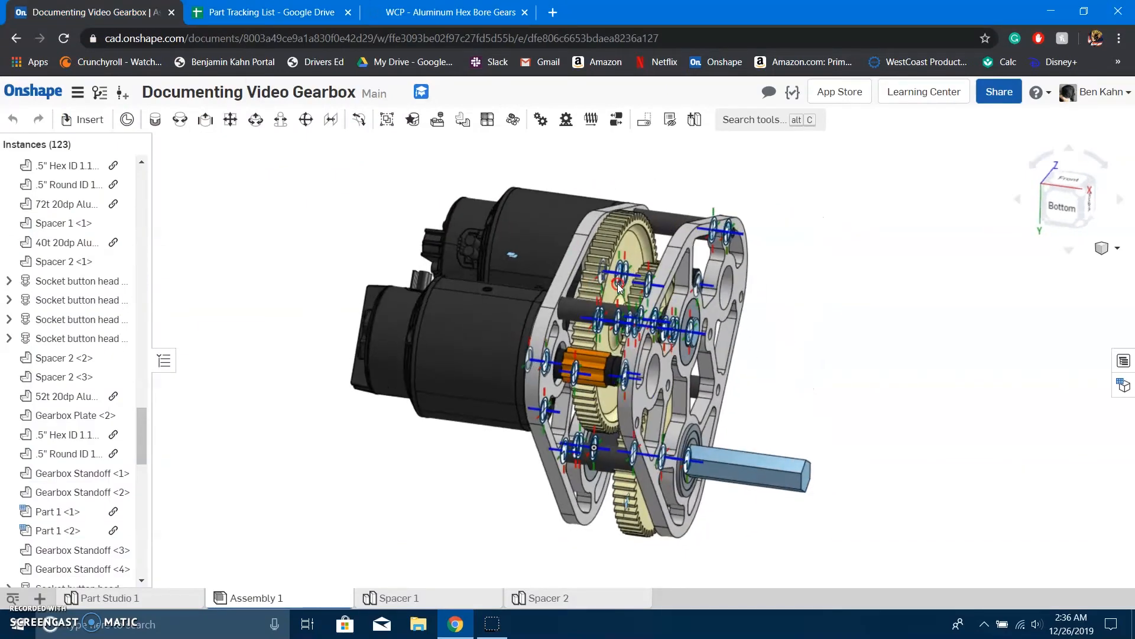
{"action": "right_click_drag", "start_coordinate": [618, 289], "coordinate": [616, 311]}
{"action": "left_click", "coordinate": [617, 264]}
{"action": "left_click", "coordinate": [999, 242]}
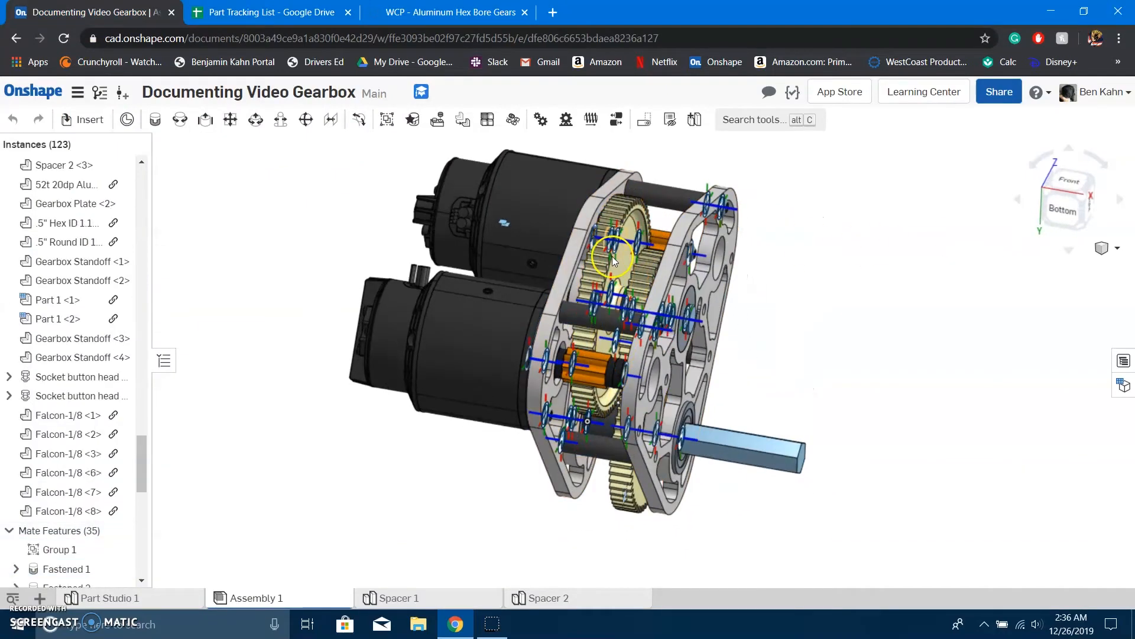
{"action": "scroll", "coordinate": [612, 260], "scroll_direction": "up", "scroll_amount": 5}
{"action": "left_click", "coordinate": [604, 255]}
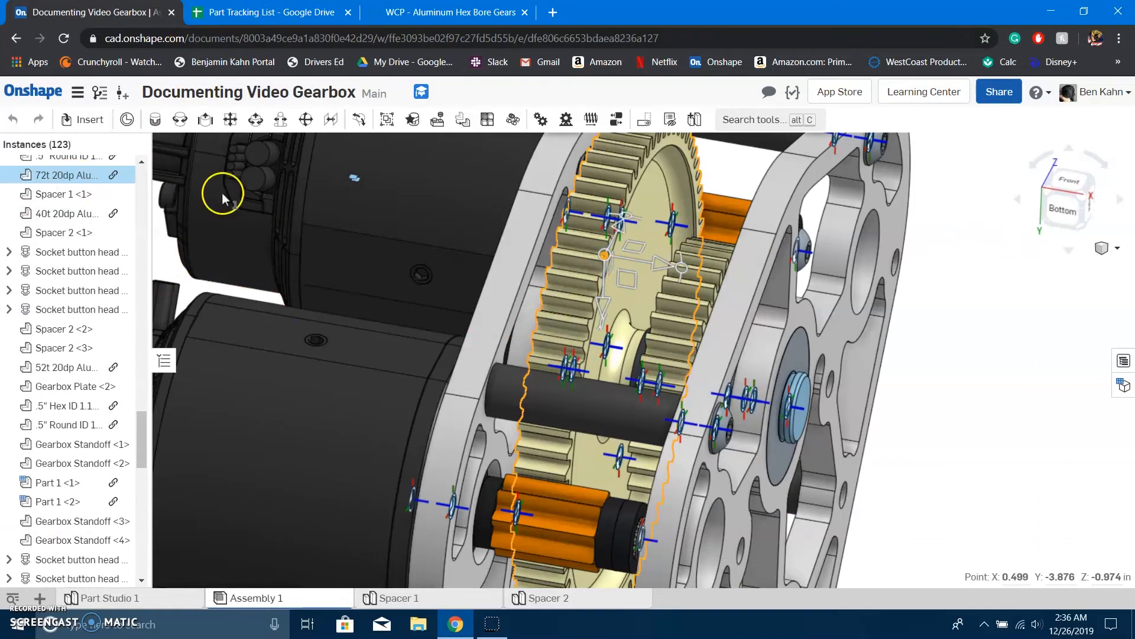
{"action": "scroll", "coordinate": [1006, 362], "scroll_direction": "down", "scroll_amount": 4}
{"action": "left_click", "coordinate": [1005, 362]}
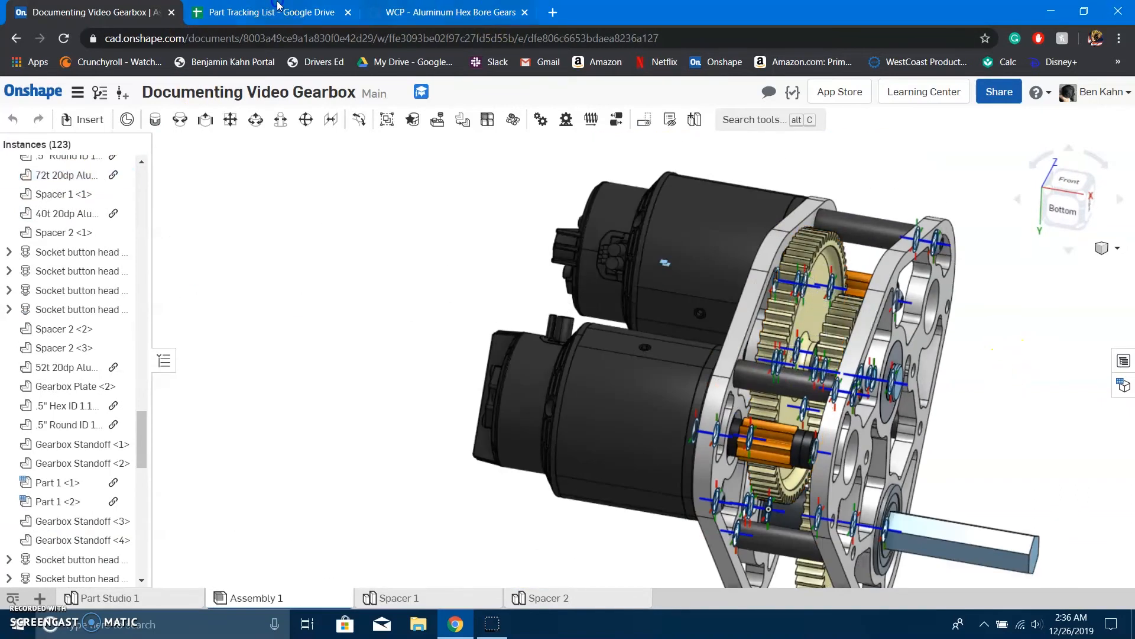
Switch to the Part Tracking List and enter "72t 20dp gear" as the first part name on the COTS sheet.
{"action": "left_click", "coordinate": [278, 8]}
{"action": "type", "text": "72t 20dp gear"}
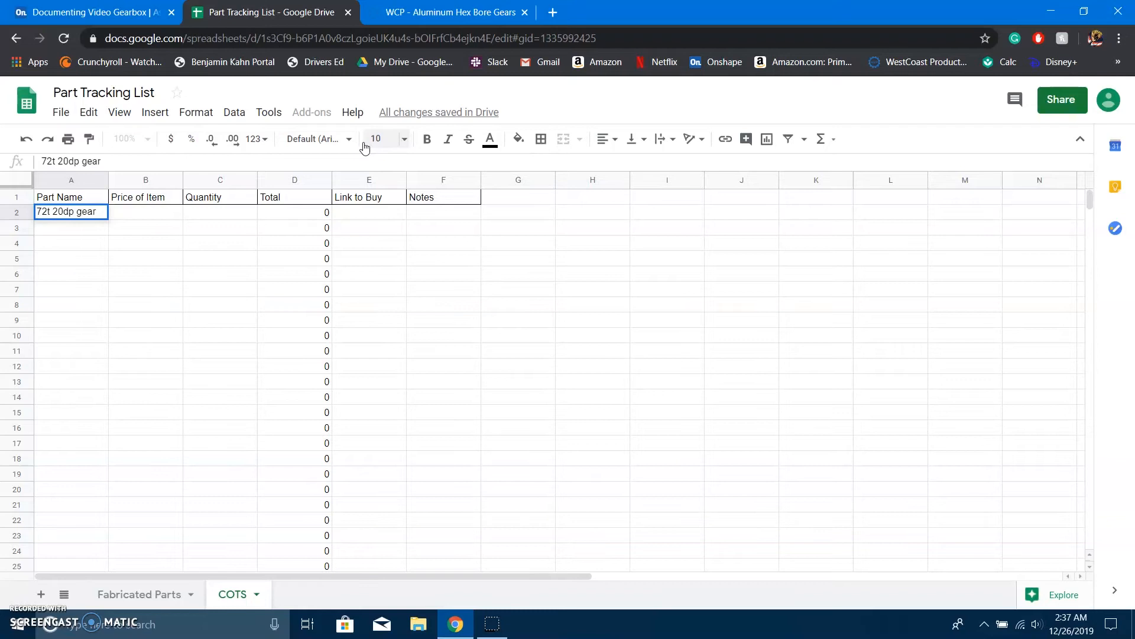
{"action": "left_click", "coordinate": [149, 216]}
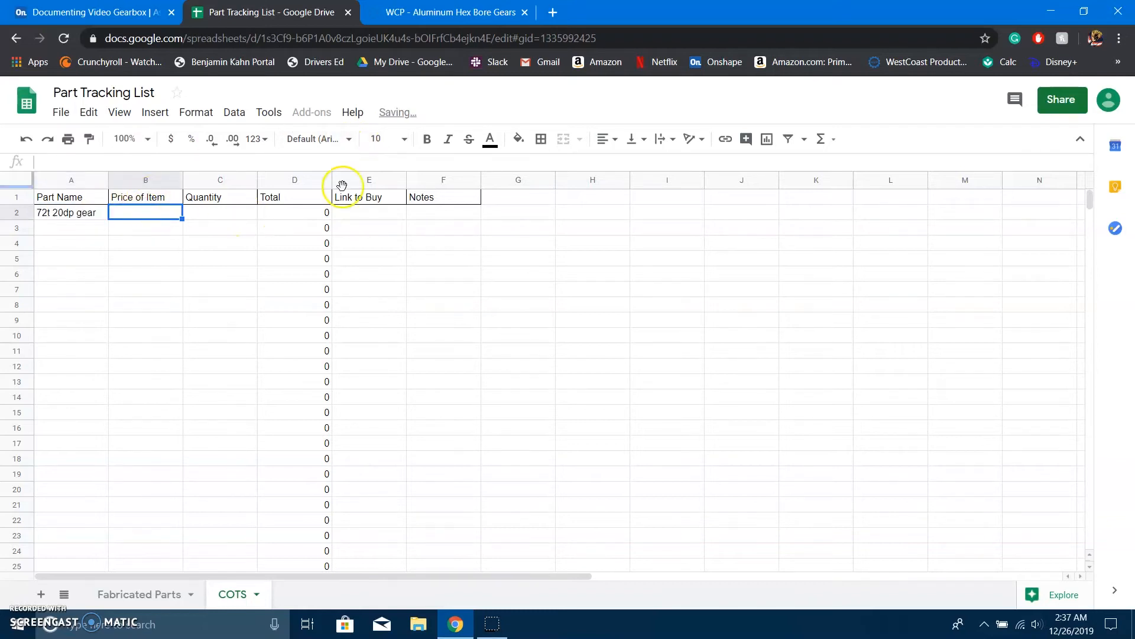
Switch to the WCP Aluminum Hex Bore Gears page and find the 72t gear with 1/2" hex bore and its price.
{"action": "left_click", "coordinate": [426, 11]}
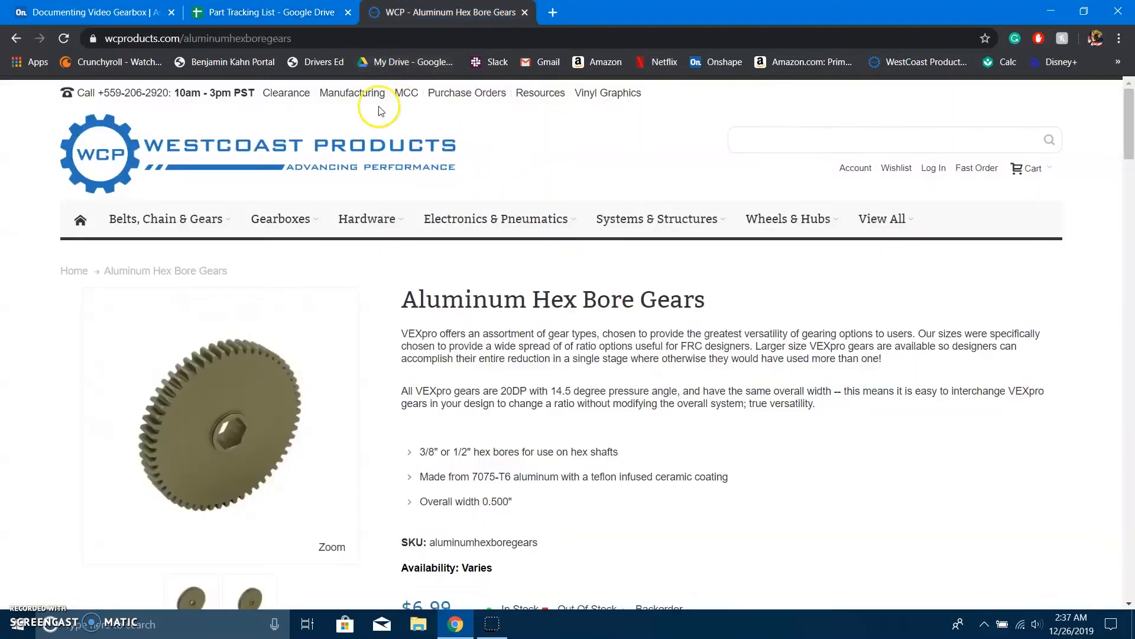
{"action": "mouse_move", "coordinate": [286, 219]}
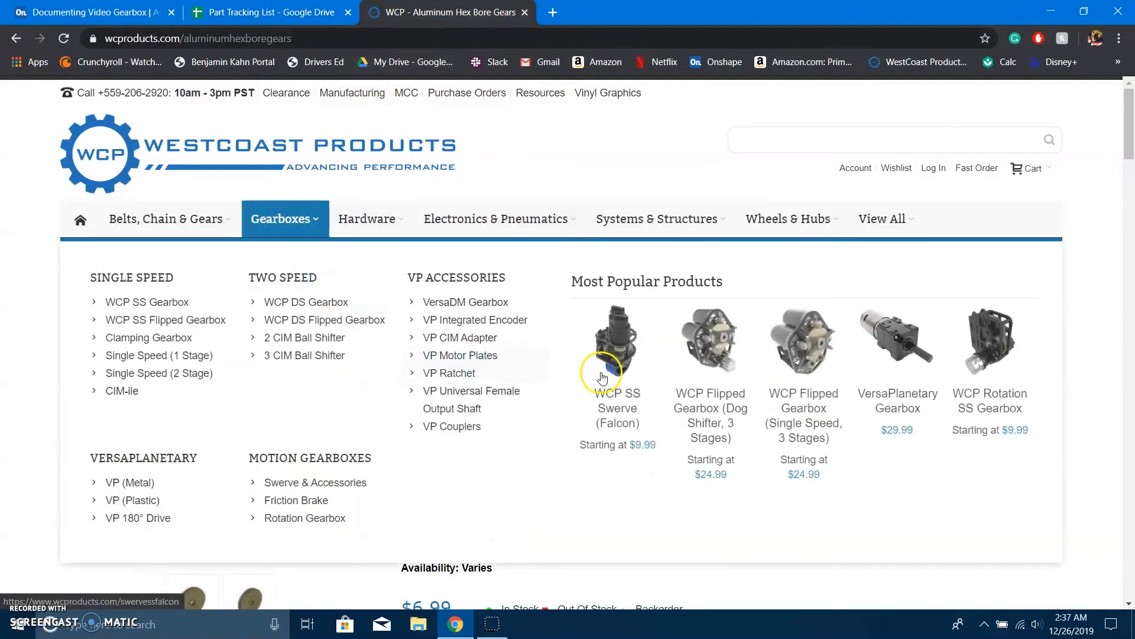
{"action": "scroll", "coordinate": [545, 408], "scroll_direction": "down", "scroll_amount": 5}
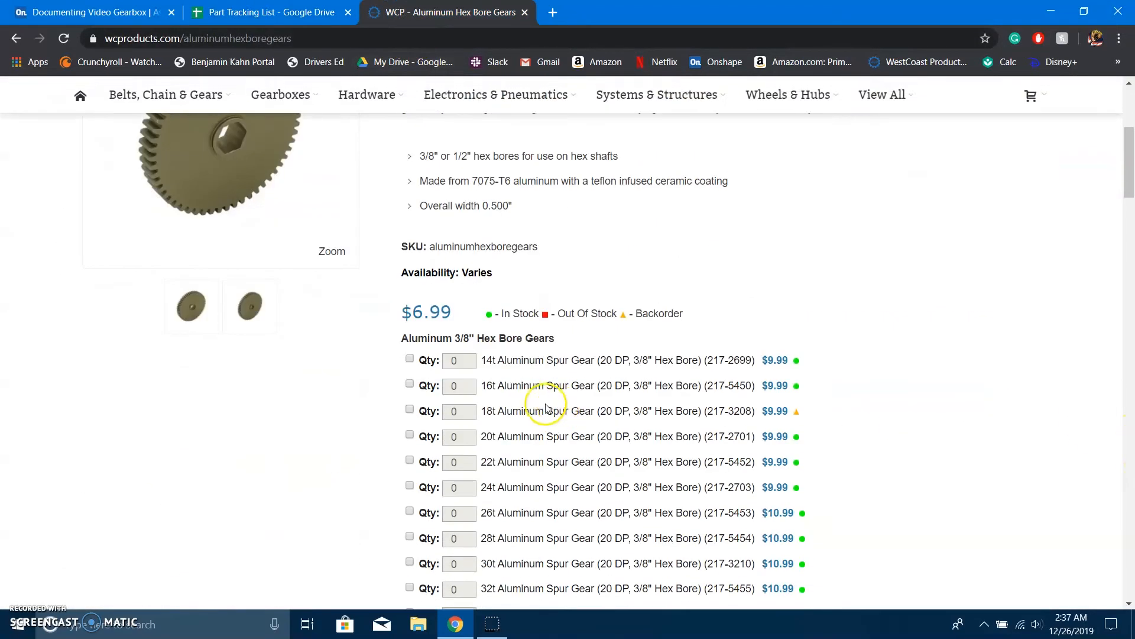
{"action": "scroll", "coordinate": [96, 262], "scroll_direction": "up", "scroll_amount": 3}
{"action": "scroll", "coordinate": [671, 385], "scroll_direction": "down", "scroll_amount": 10}
{"action": "scroll", "coordinate": [674, 390], "scroll_direction": "down", "scroll_amount": 5}
{"action": "scroll", "coordinate": [664, 381], "scroll_direction": "up", "scroll_amount": 5}
{"action": "scroll", "coordinate": [514, 293], "scroll_direction": "down", "scroll_amount": 15}
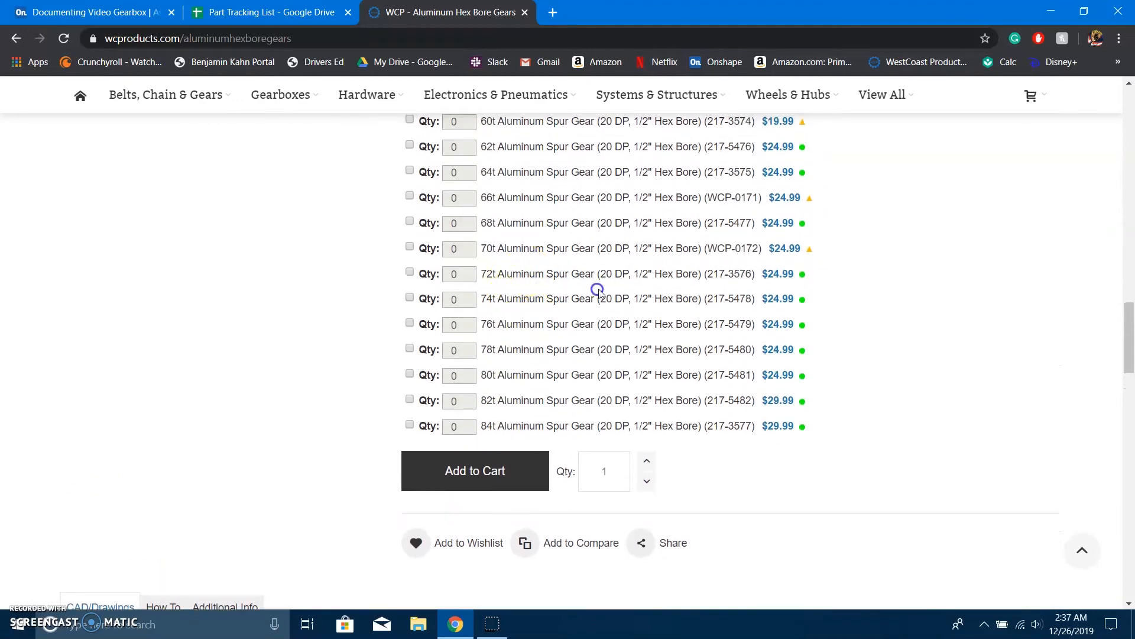
{"action": "scroll", "coordinate": [538, 292], "scroll_direction": "up", "scroll_amount": 1}
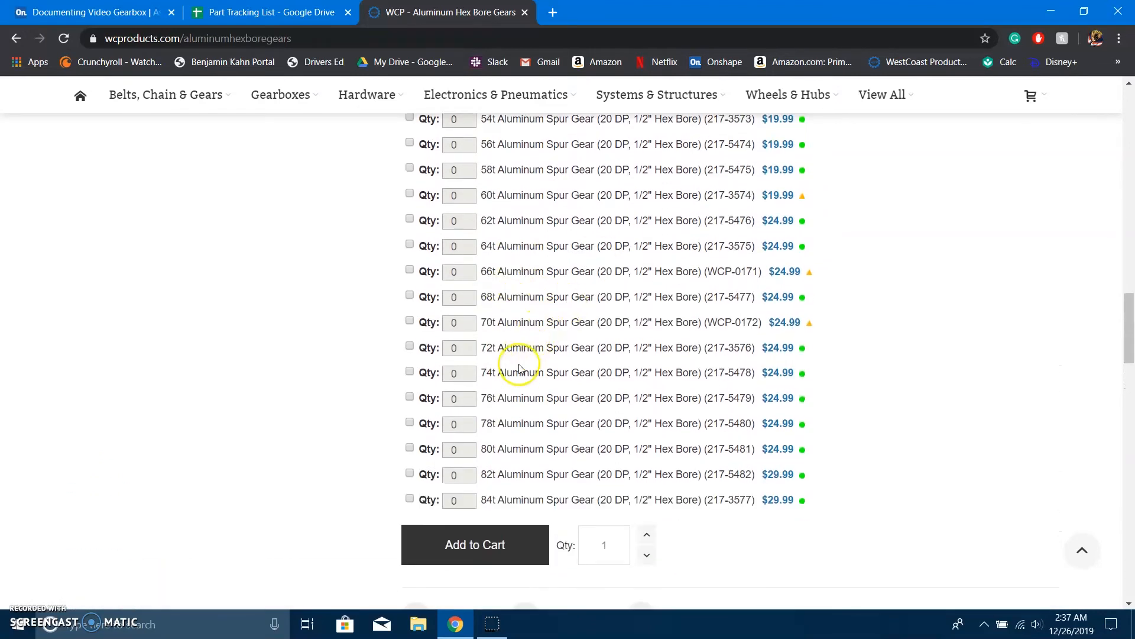
Check the 72t gear's listing, and enter 24.99 as its item price on the Part Tracking List's COTS sheet.
{"action": "left_click_drag", "start_coordinate": [526, 349], "coordinate": [650, 348]}
{"action": "left_click", "coordinate": [644, 347]}
{"action": "key", "text": "ctrl+shift+Tab"}
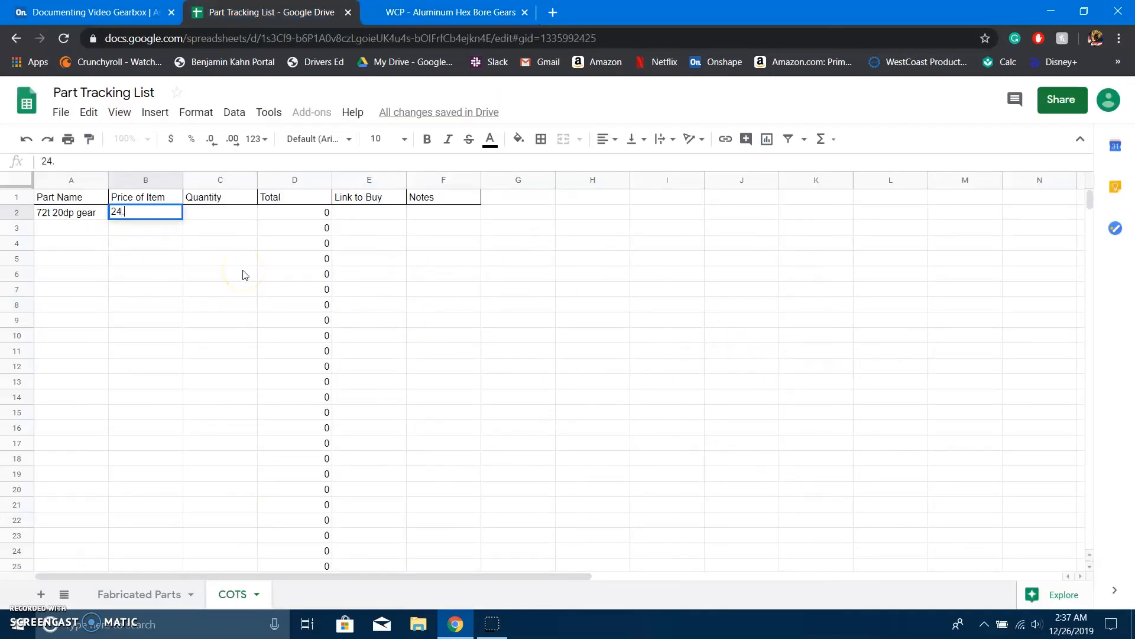
{"action": "left_click", "coordinate": [220, 212]}
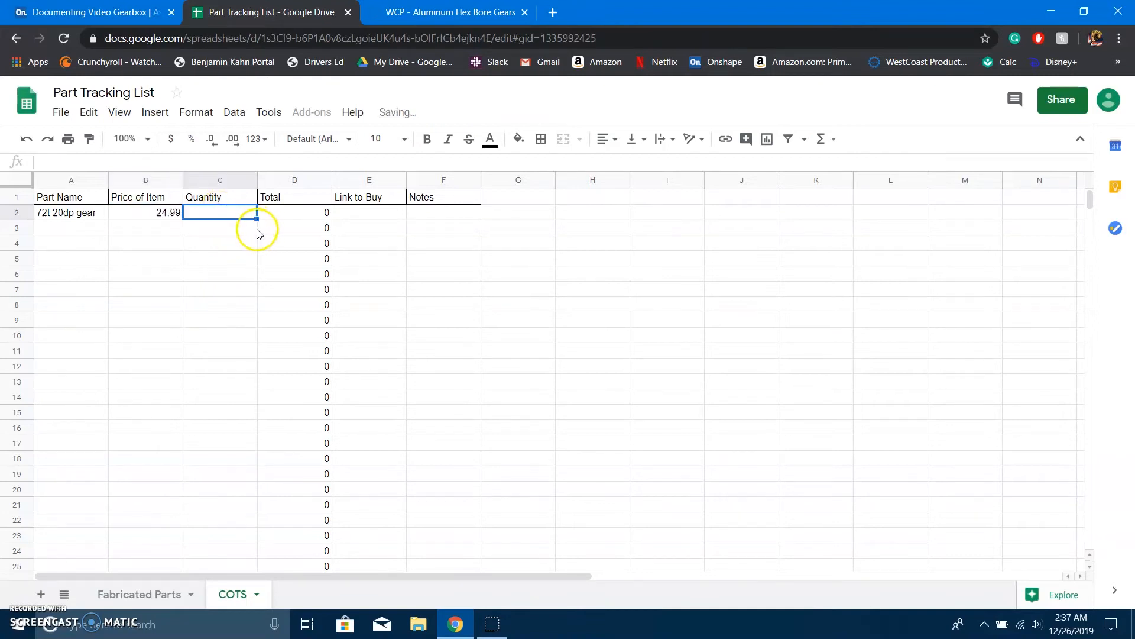
Look up the 72t gear's quantity in the Onshape bill of materials and enter 1 as its quantity on the COTS sheet.
{"action": "key", "text": "ctrl+shift+Tab"}
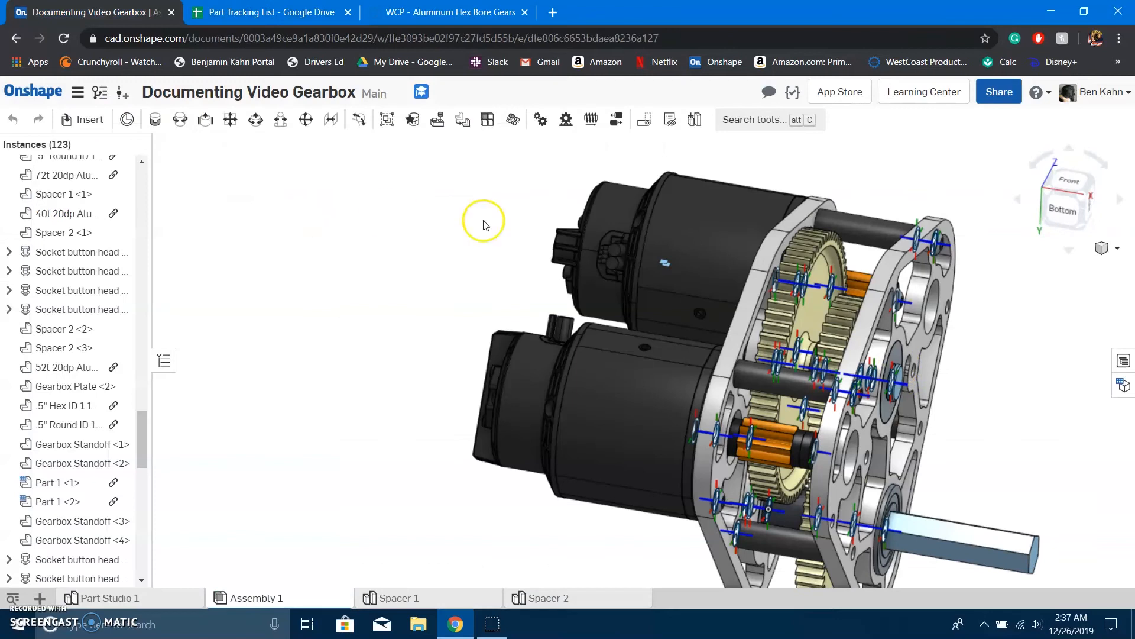
{"action": "left_click", "coordinate": [1124, 359]}
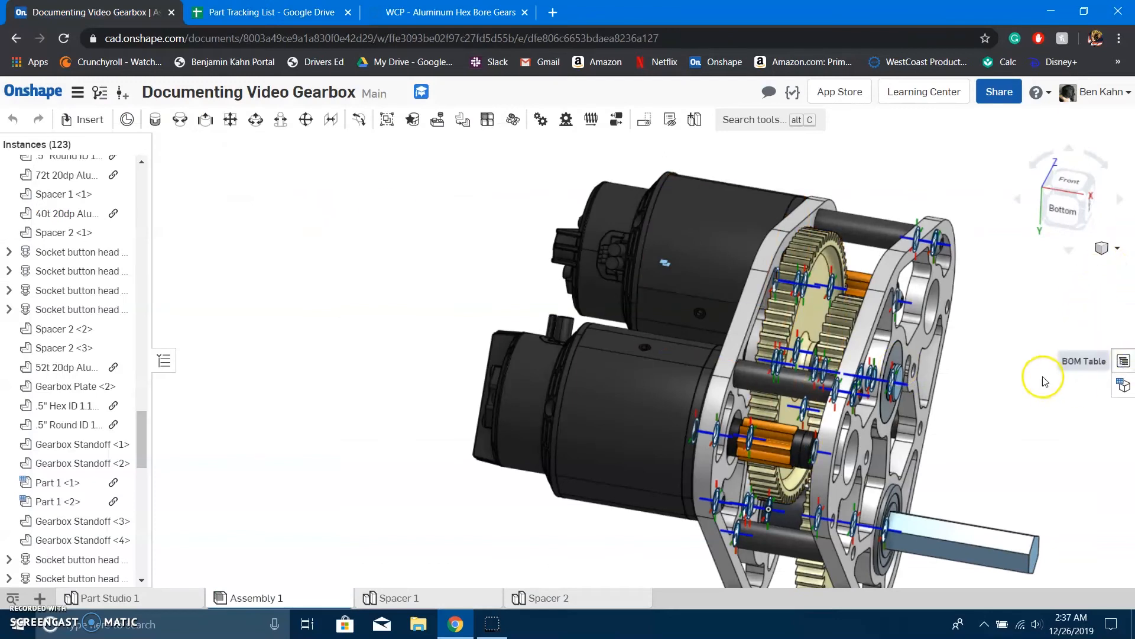
{"action": "scroll", "coordinate": [998, 346], "scroll_direction": "down", "scroll_amount": 15}
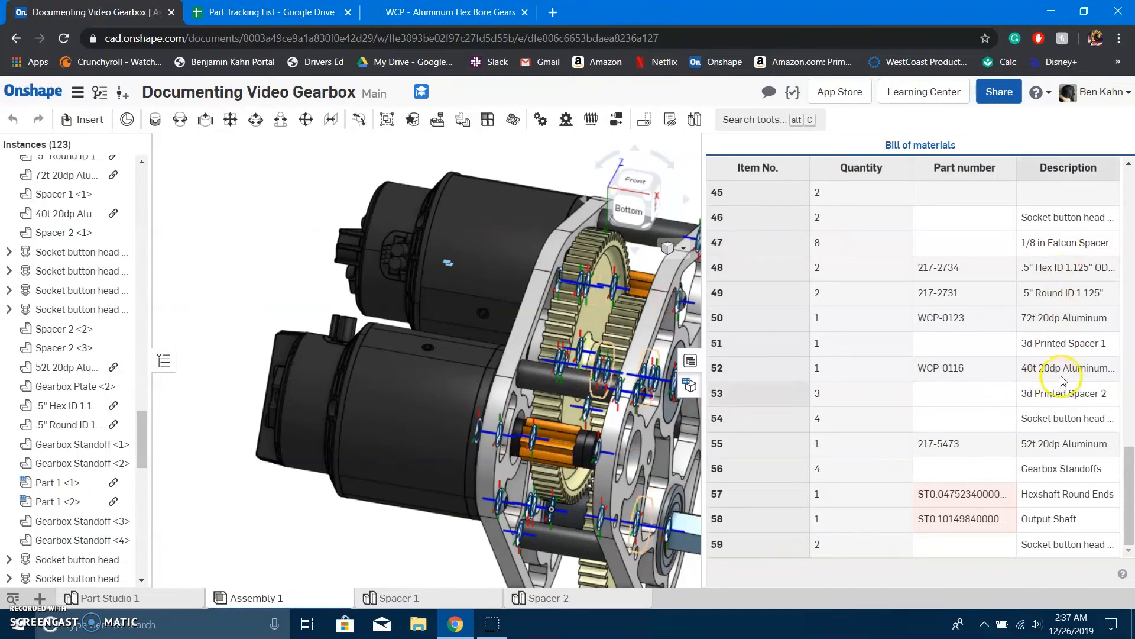
{"action": "left_click", "coordinate": [1060, 318]}
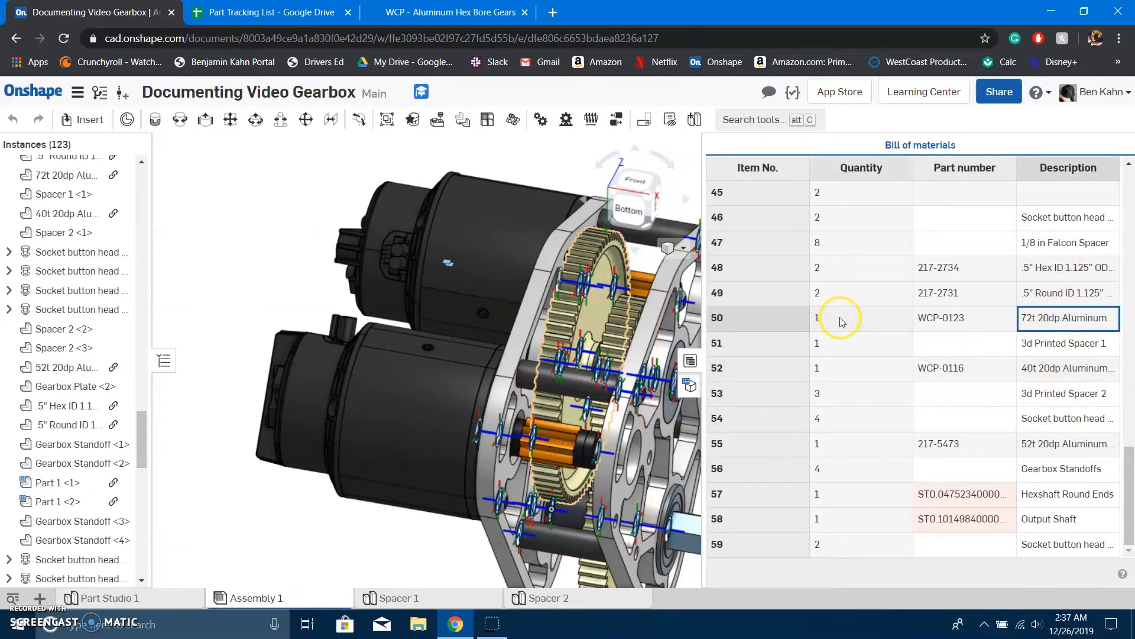
{"action": "key", "text": "ctrl+Tab"}
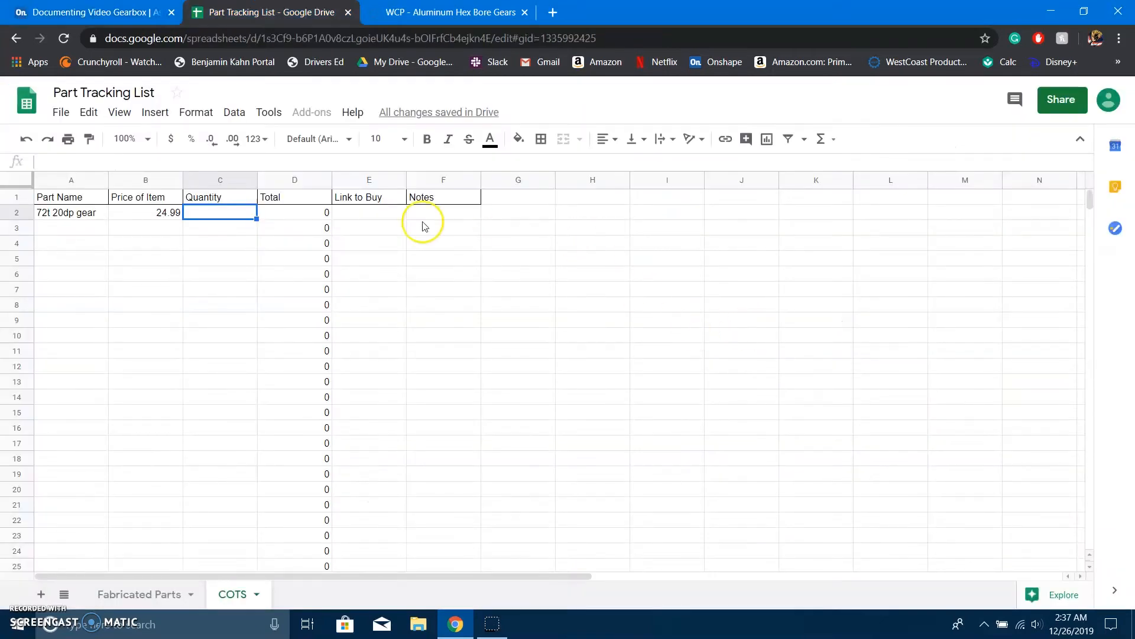
{"action": "type", "text": "1"}
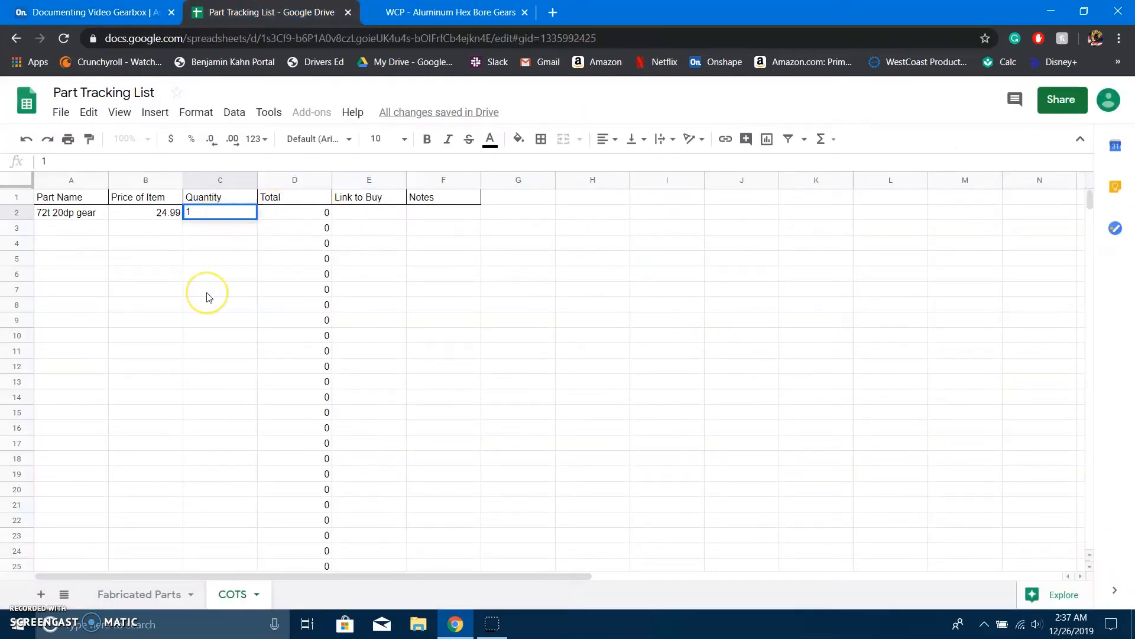
{"action": "key", "text": "Return"}
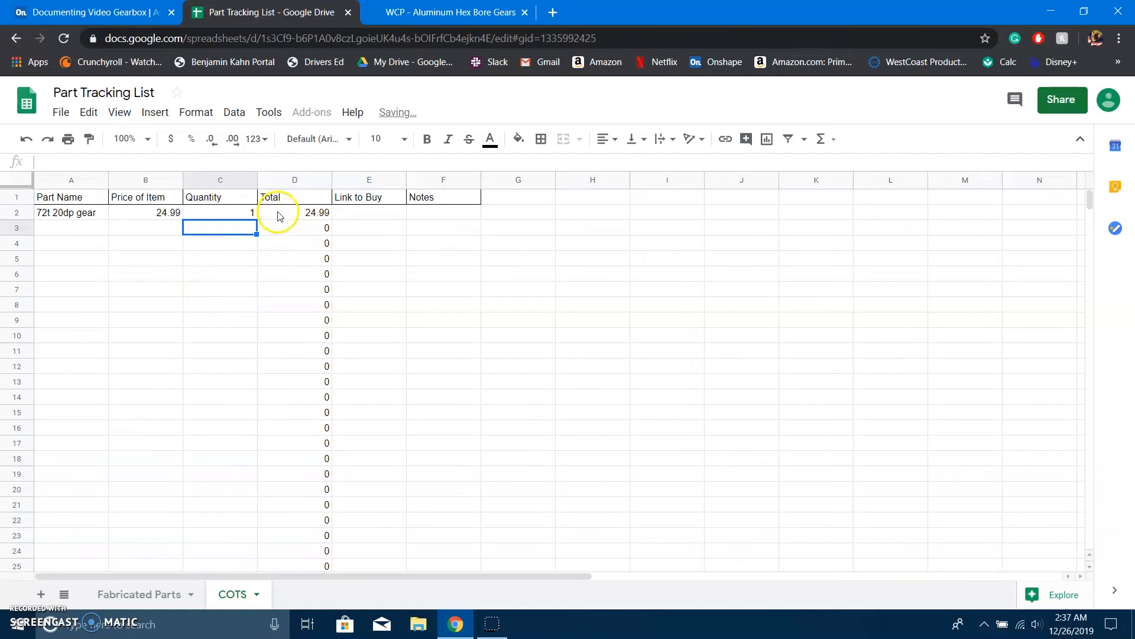
Check the 72t gear's total and re-enter 1 as its quantity.
{"action": "left_click", "coordinate": [280, 214]}
{"action": "double_click", "coordinate": [227, 213]}
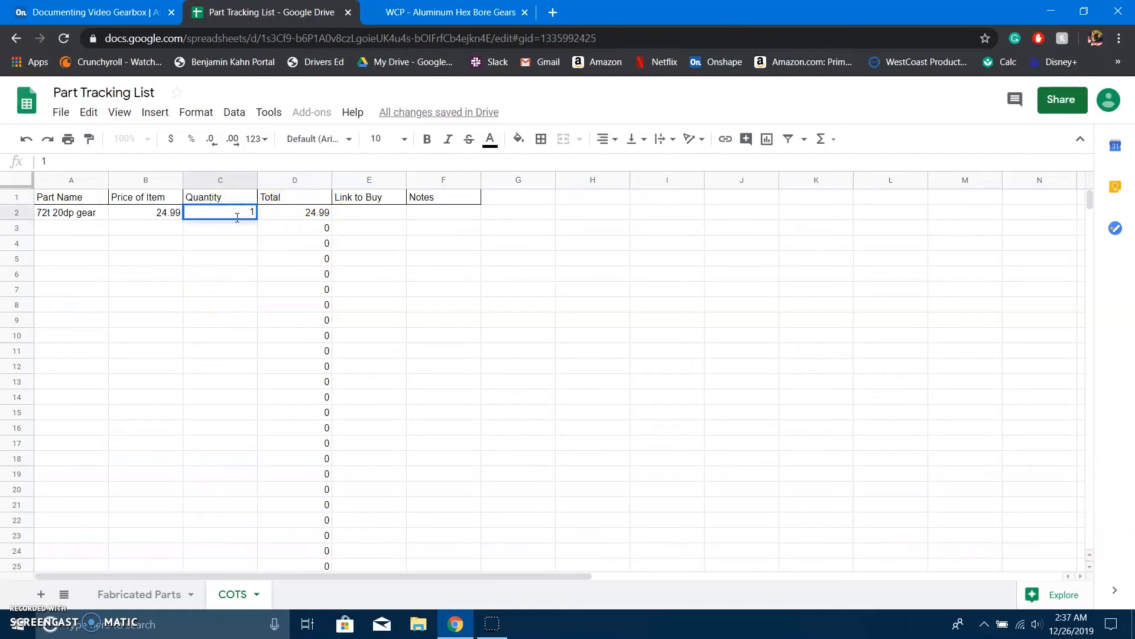
{"action": "key", "text": "Return"}
{"action": "left_click", "coordinate": [224, 213]}
{"action": "type", "text": "1"}
{"action": "key", "text": "Return"}
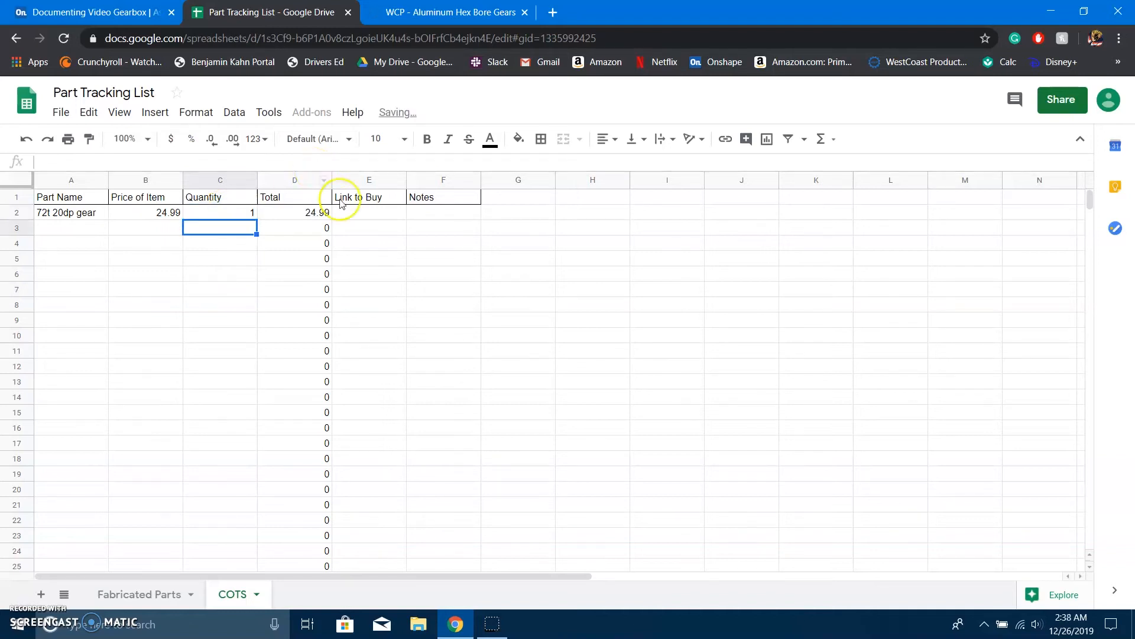
Select the 72t gear's Link to Buy cell and look over the WCP Aluminum Hex Bore Gears page for its web address.
{"action": "left_click", "coordinate": [367, 201]}
{"action": "left_click", "coordinate": [388, 213]}
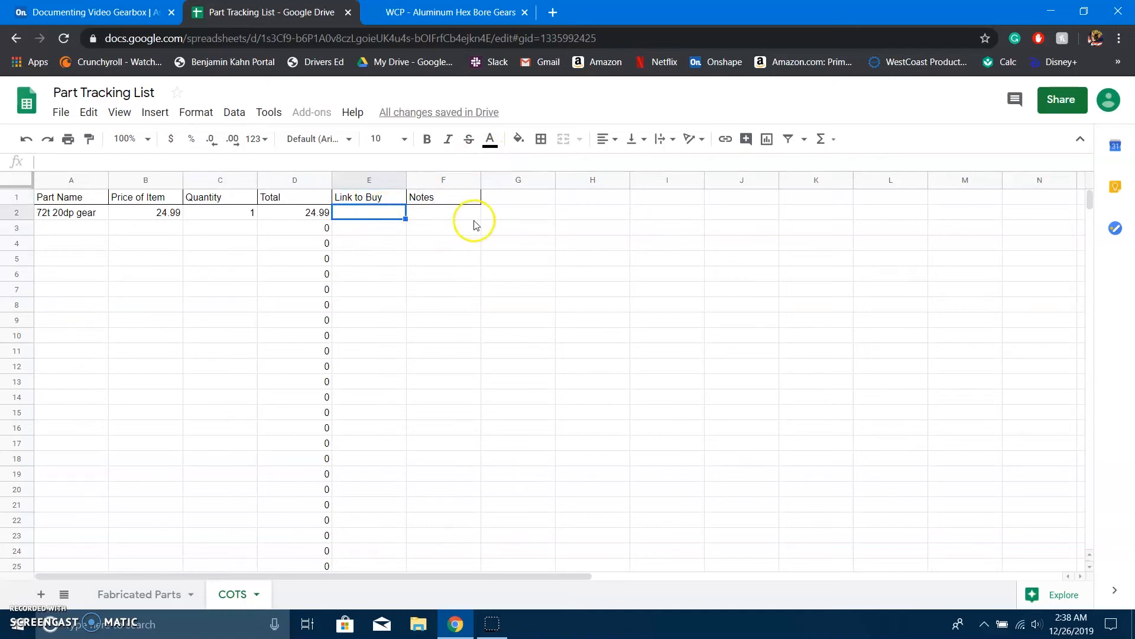
{"action": "left_click", "coordinate": [447, 14]}
{"action": "scroll", "coordinate": [248, 431], "scroll_direction": "up", "scroll_amount": 15}
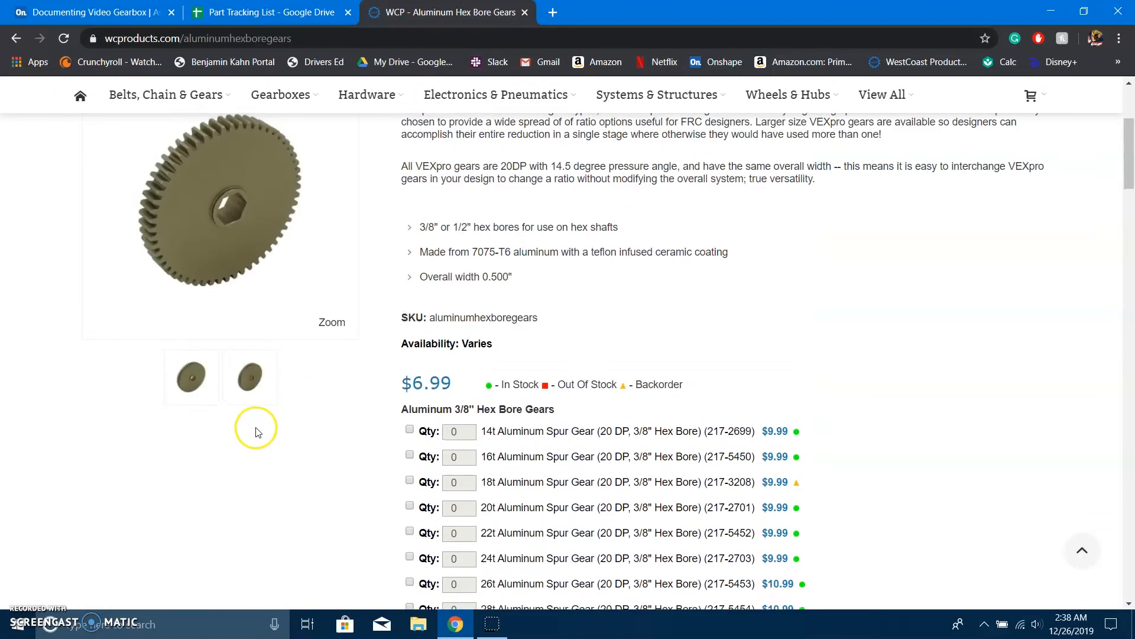
{"action": "scroll", "coordinate": [257, 429], "scroll_direction": "up", "scroll_amount": 4}
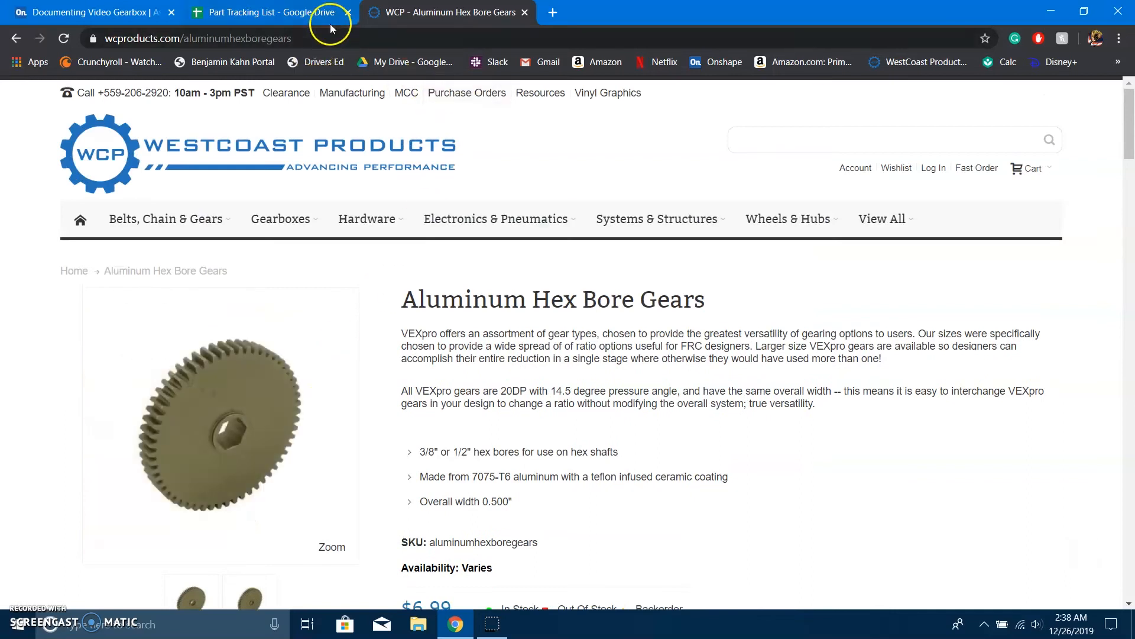
{"action": "left_click", "coordinate": [313, 38]}
{"action": "left_click", "coordinate": [261, 9]}
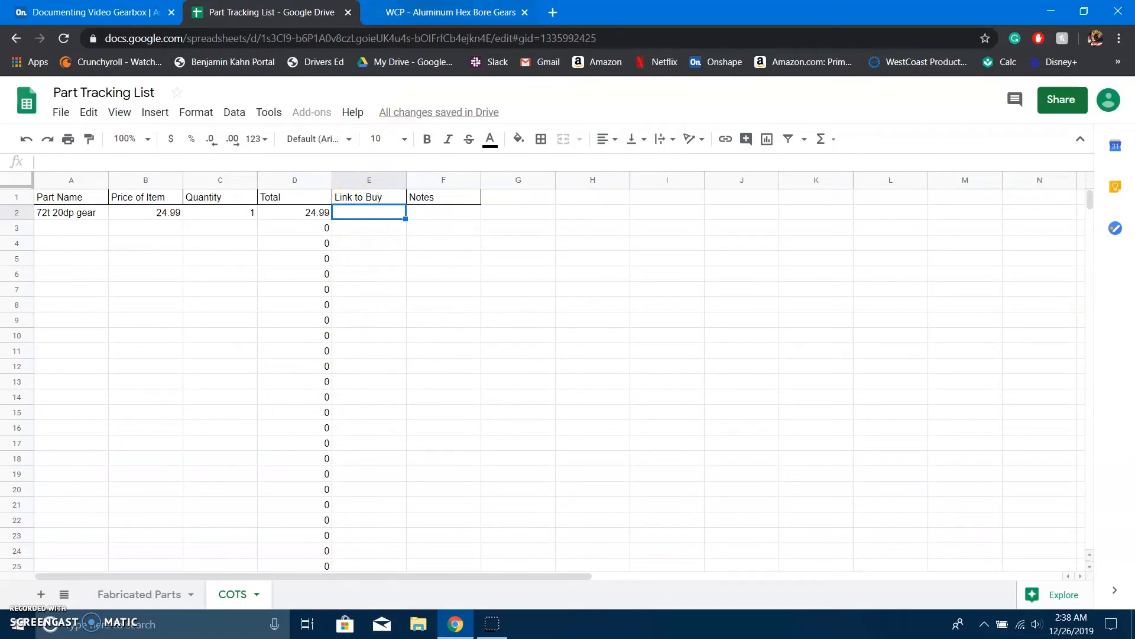
Switch back to the WCP Aluminum Hex Bore Gears page and examine the range of 1/2" hex bore gears it lists.
{"action": "left_click", "coordinate": [402, 16]}
{"action": "left_click", "coordinate": [556, 129]}
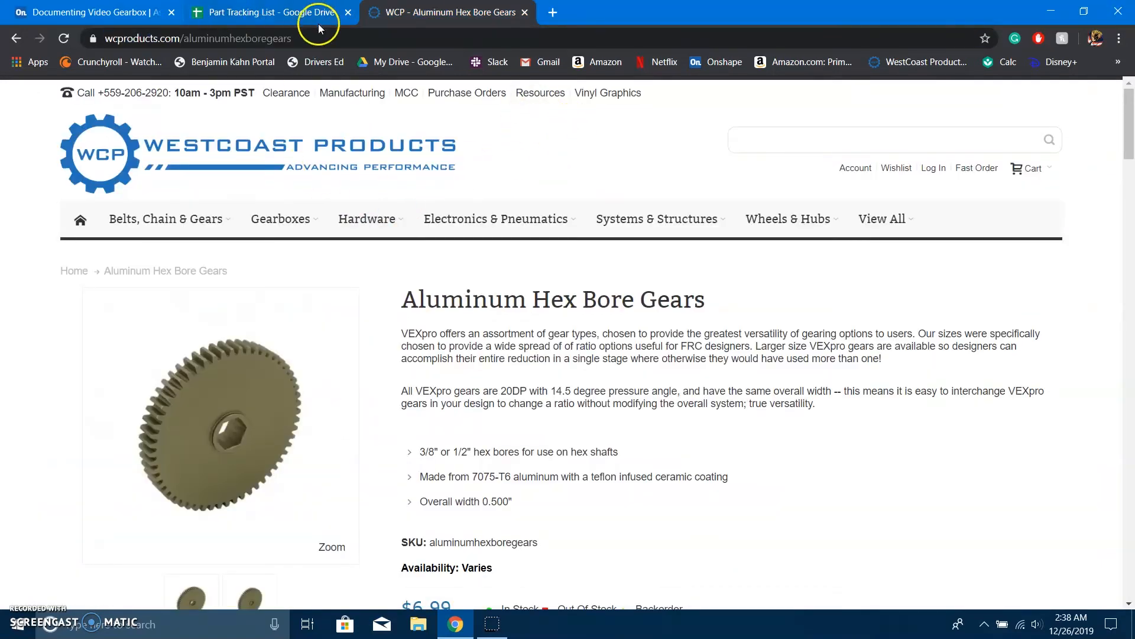
{"action": "scroll", "coordinate": [519, 253], "scroll_direction": "down", "scroll_amount": 12}
{"action": "scroll", "coordinate": [519, 253], "scroll_direction": "up", "scroll_amount": 12}
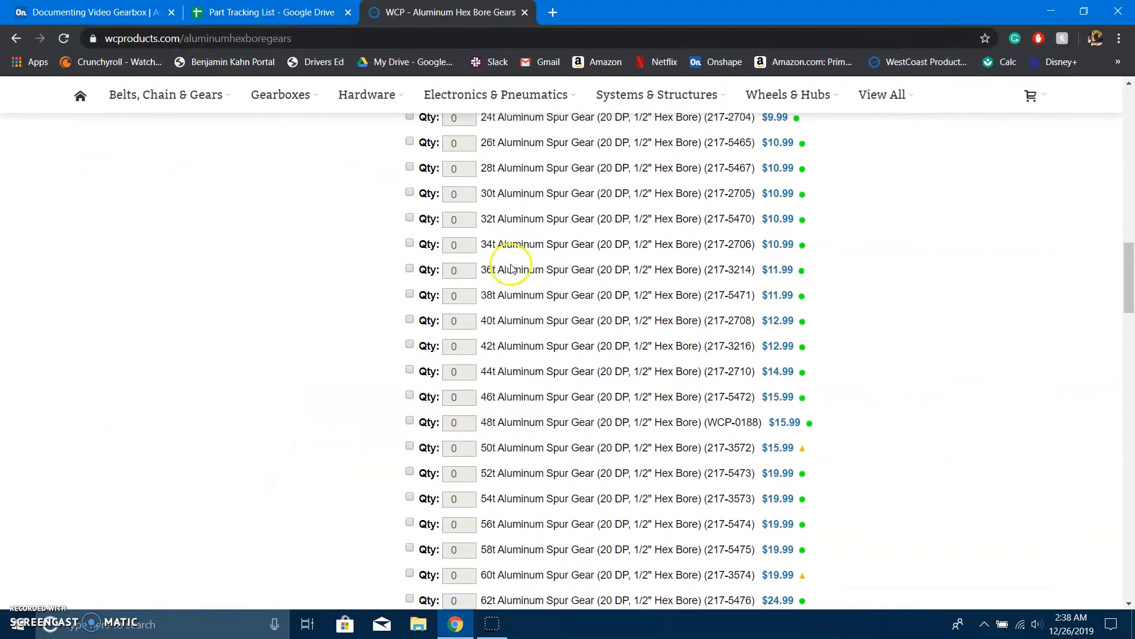
{"action": "scroll", "coordinate": [519, 375], "scroll_direction": "down", "scroll_amount": 13}
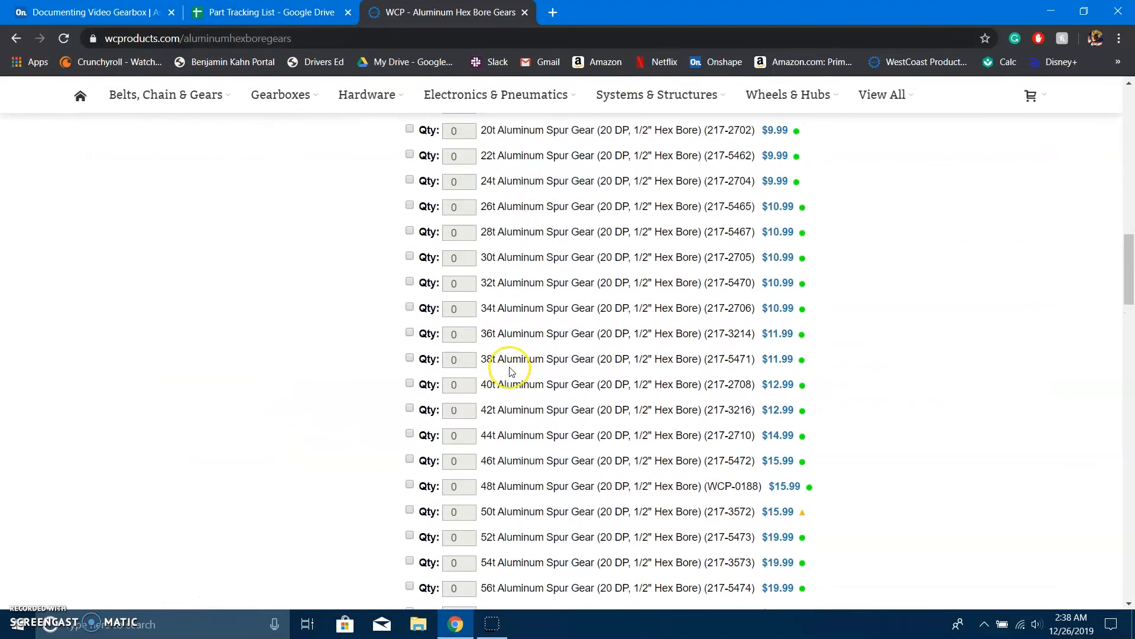
{"action": "scroll", "coordinate": [419, 218], "scroll_direction": "up", "scroll_amount": 13}
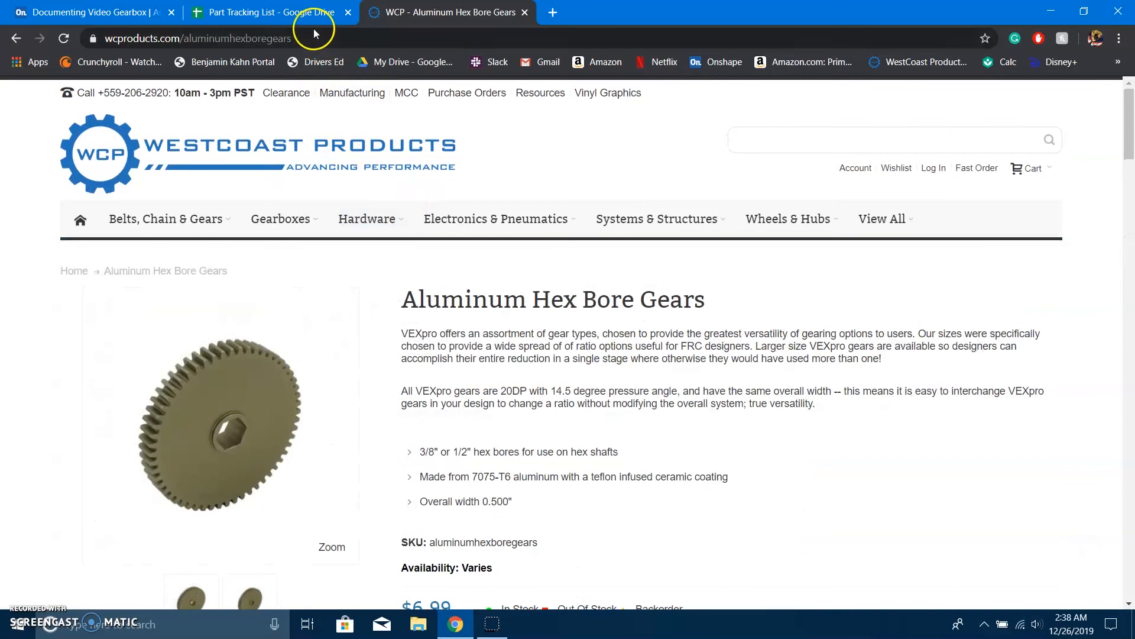
{"action": "scroll", "coordinate": [408, 260], "scroll_direction": "down", "scroll_amount": 15}
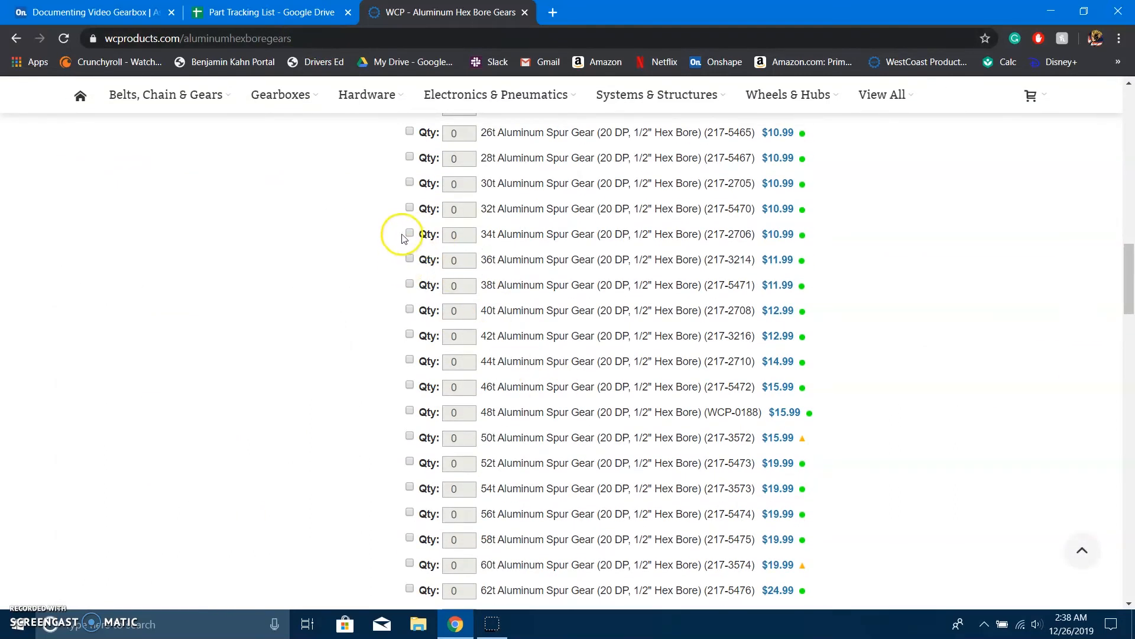
{"action": "scroll", "coordinate": [375, 405], "scroll_direction": "up", "scroll_amount": 15}
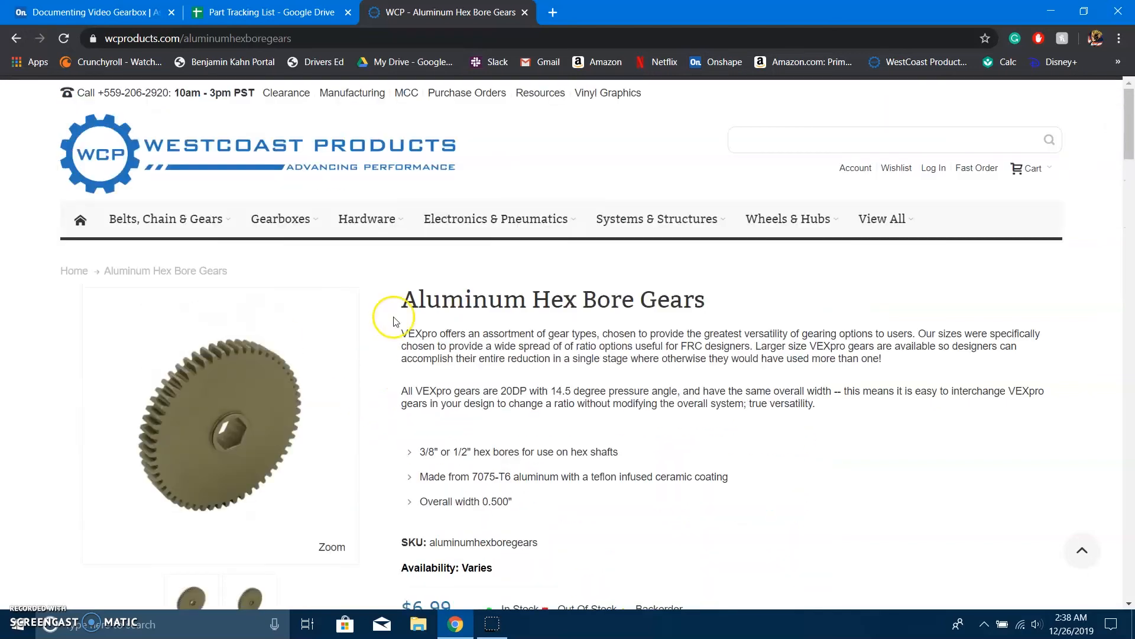
Copy the WCP gear page's address and insert it in the 72t gear's Link to Buy cell as a link with the text "Gears".
{"action": "left_click", "coordinate": [324, 39]}
{"action": "key", "text": "ctrl+c"}
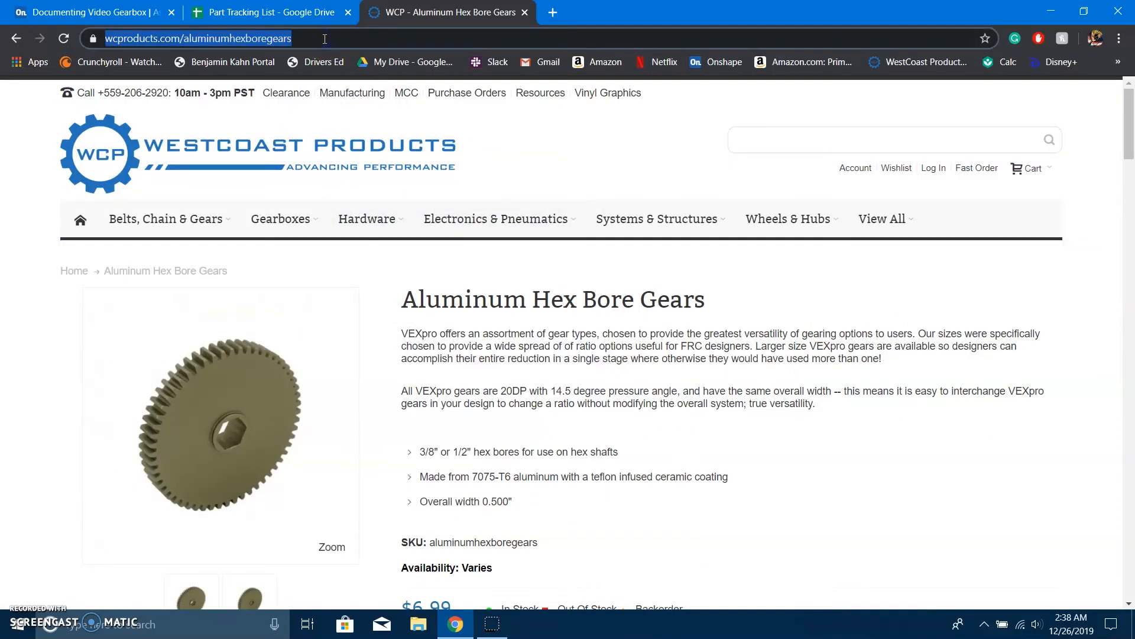
{"action": "left_click", "coordinate": [278, 12]}
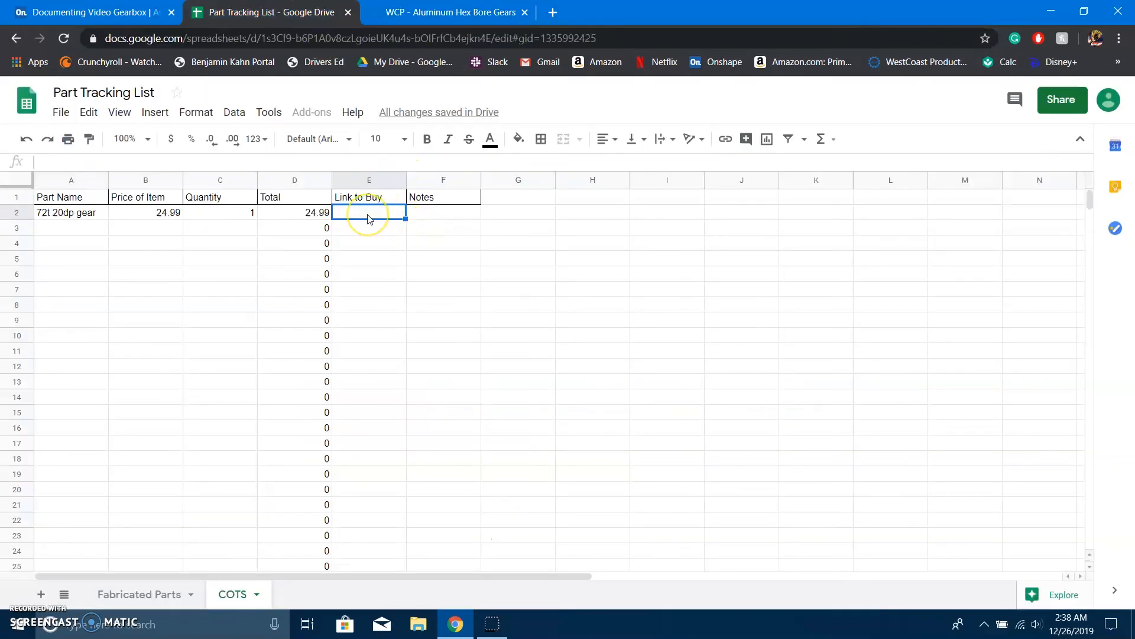
{"action": "key", "text": "ctrl+k"}
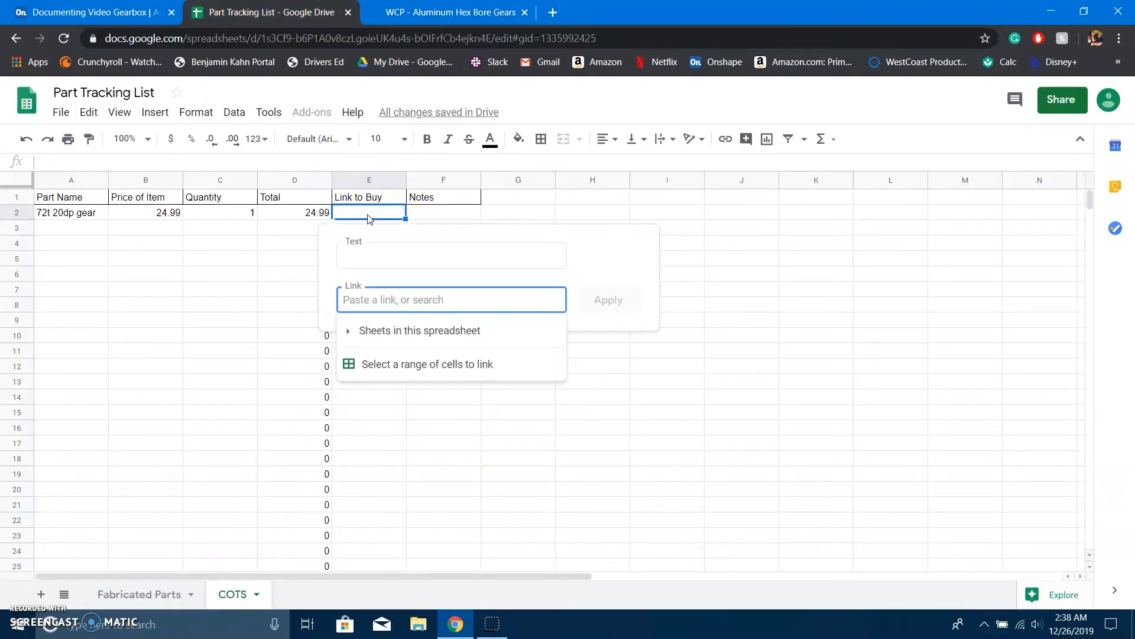
{"action": "key", "text": "ctrl+v"}
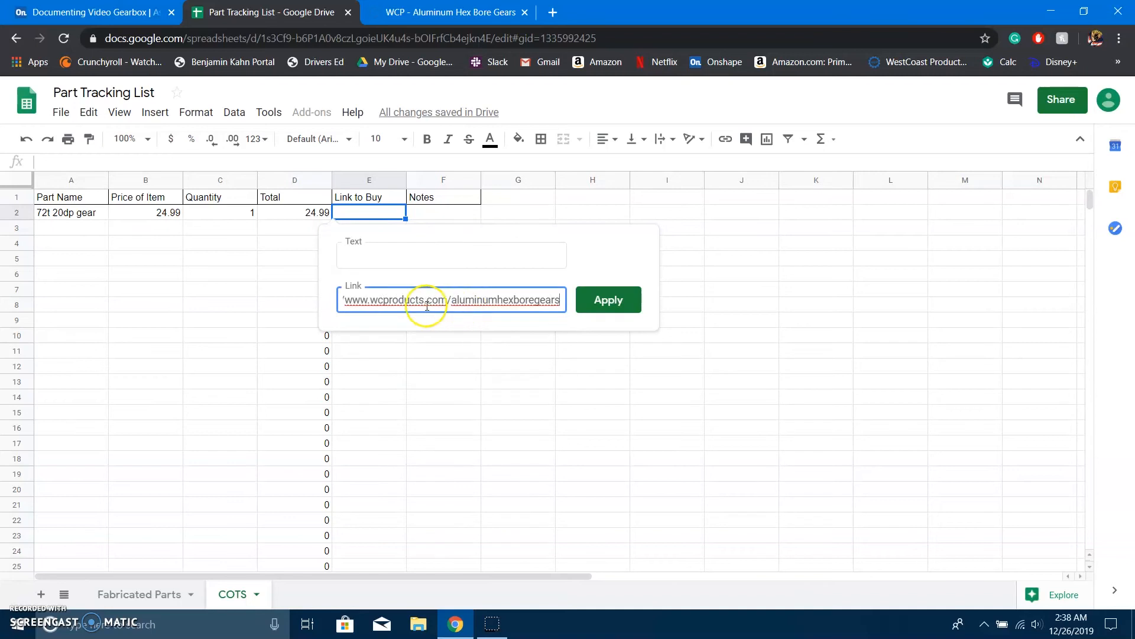
{"action": "left_click", "coordinate": [383, 246]}
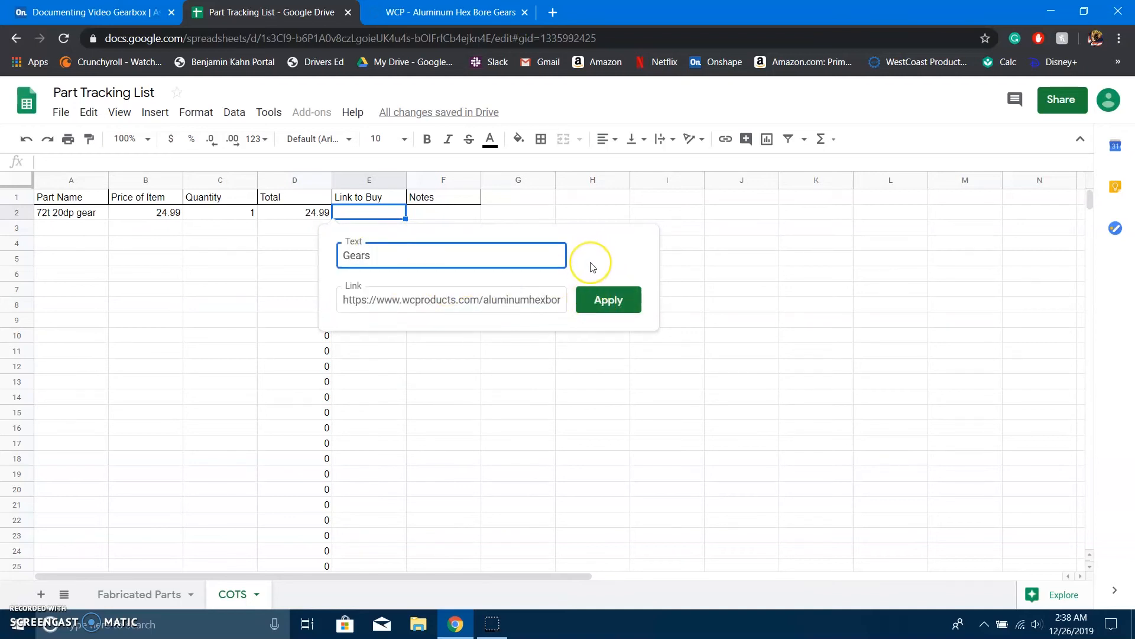
{"action": "left_click", "coordinate": [603, 298]}
{"action": "left_click", "coordinate": [461, 258]}
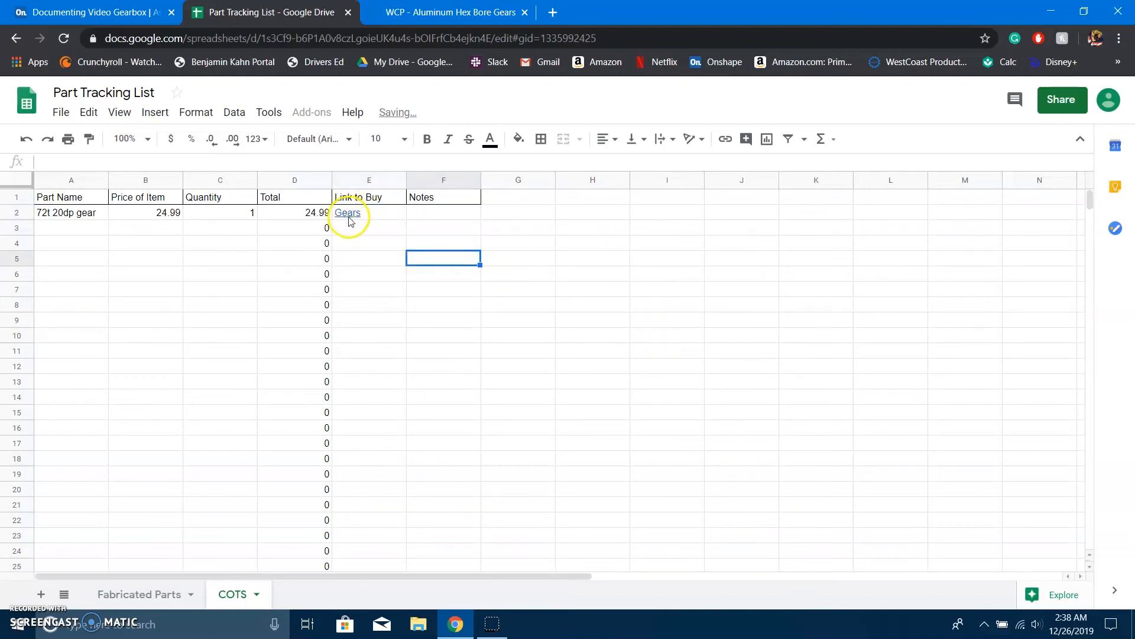
Open the "Gears" link to test that it leads to the WCP gear page, and close the opened page.
{"action": "left_click", "coordinate": [350, 218]}
{"action": "left_click", "coordinate": [384, 230]}
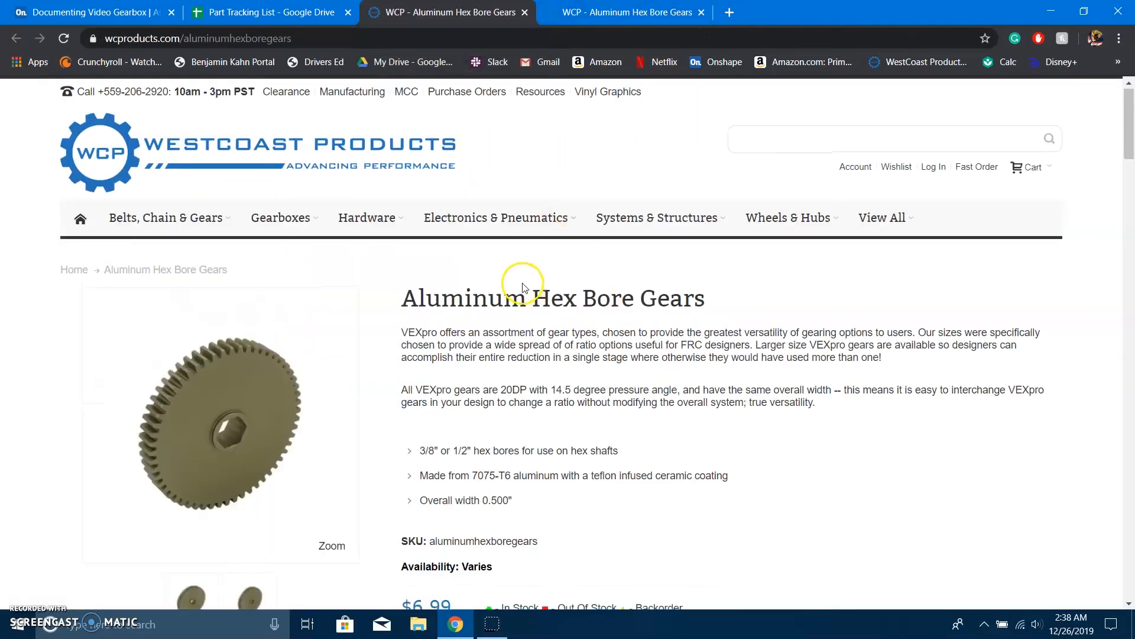
{"action": "scroll", "coordinate": [523, 288], "scroll_direction": "down", "scroll_amount": 20}
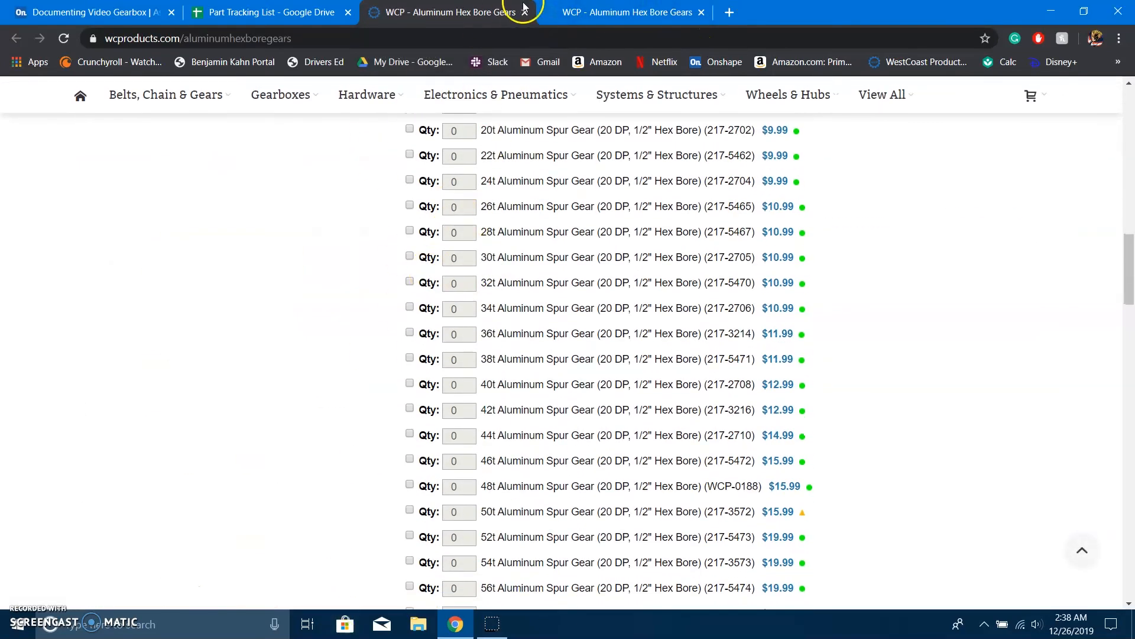
{"action": "left_click", "coordinate": [525, 10]}
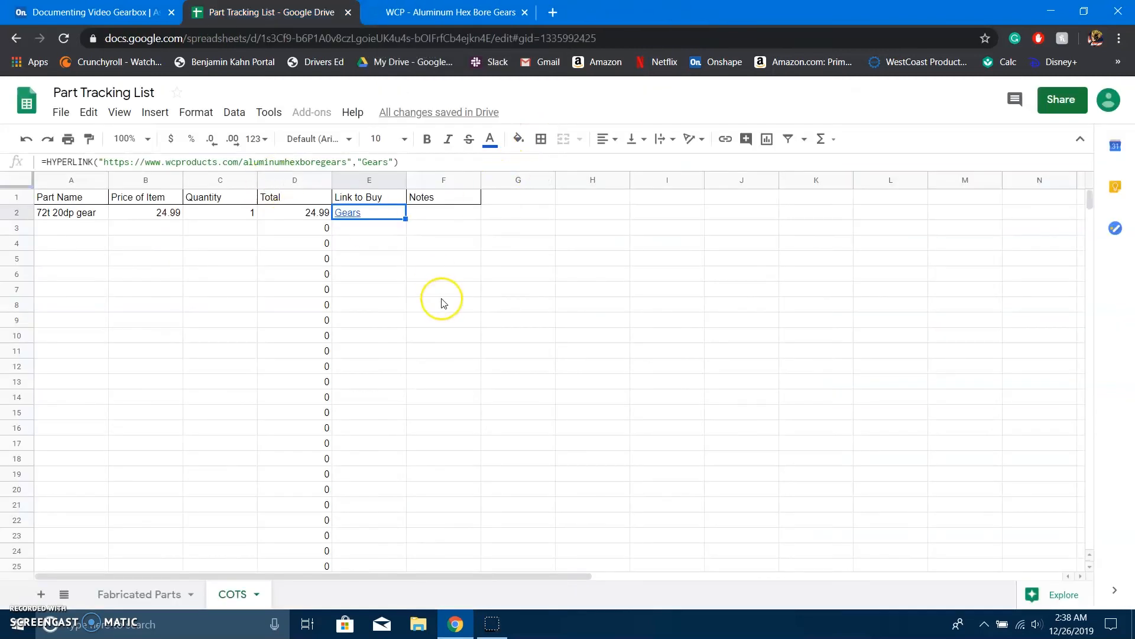
{"action": "left_click", "coordinate": [385, 243]}
{"action": "left_click", "coordinate": [84, 227]}
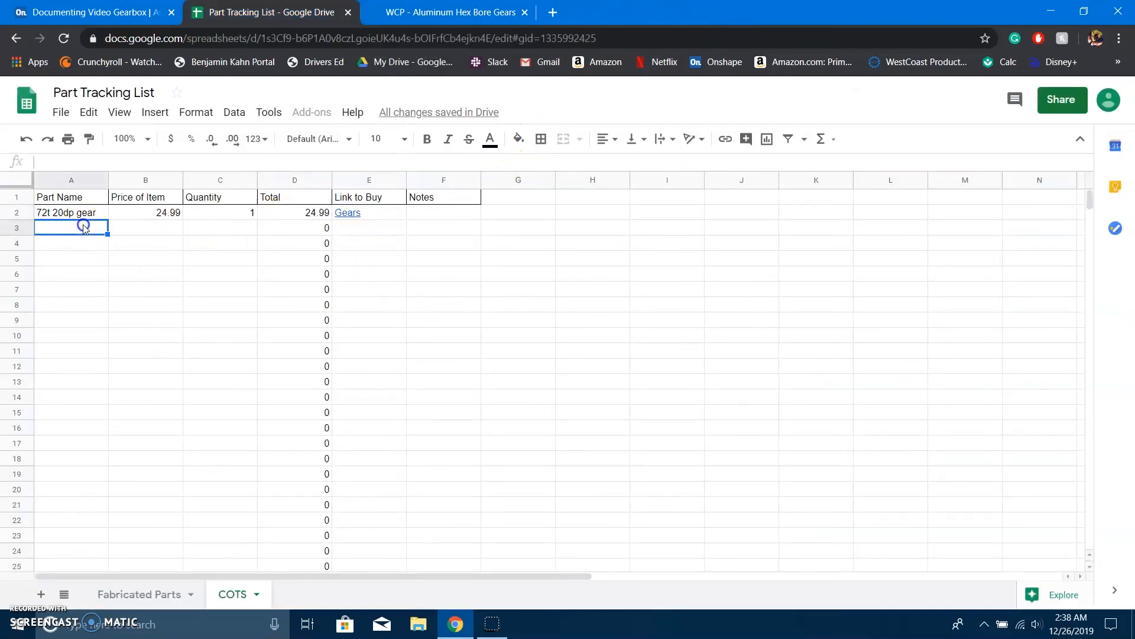
{"action": "left_click_drag", "start_coordinate": [461, 302], "coordinate": [418, 301]}
{"action": "left_click", "coordinate": [429, 321]}
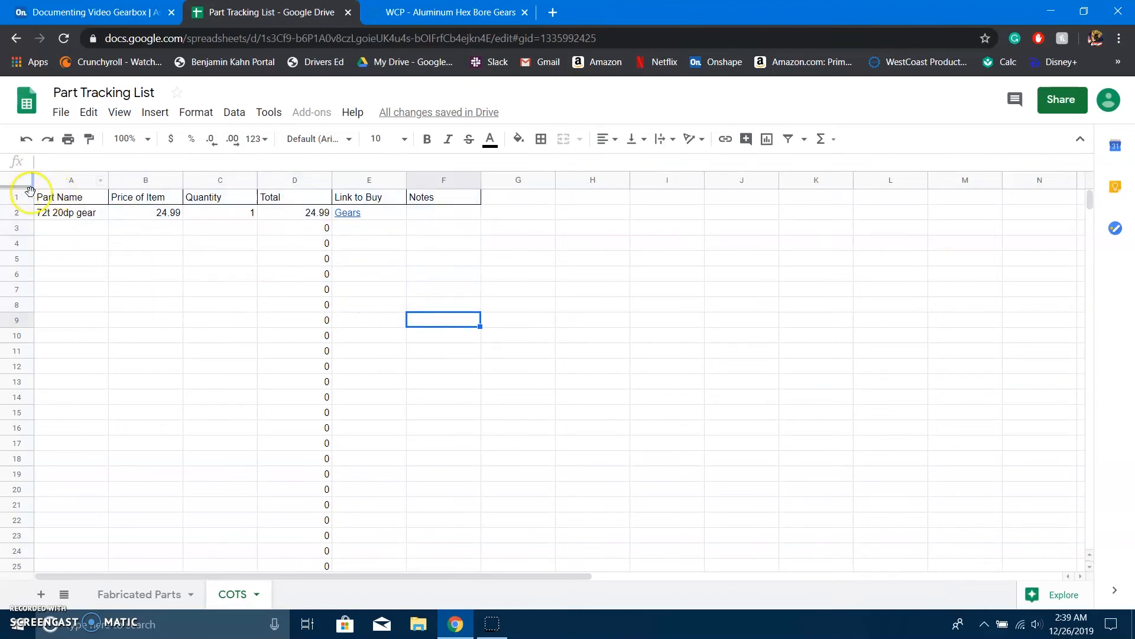
{"action": "left_click", "coordinate": [145, 12]}
{"action": "left_click", "coordinate": [254, 12]}
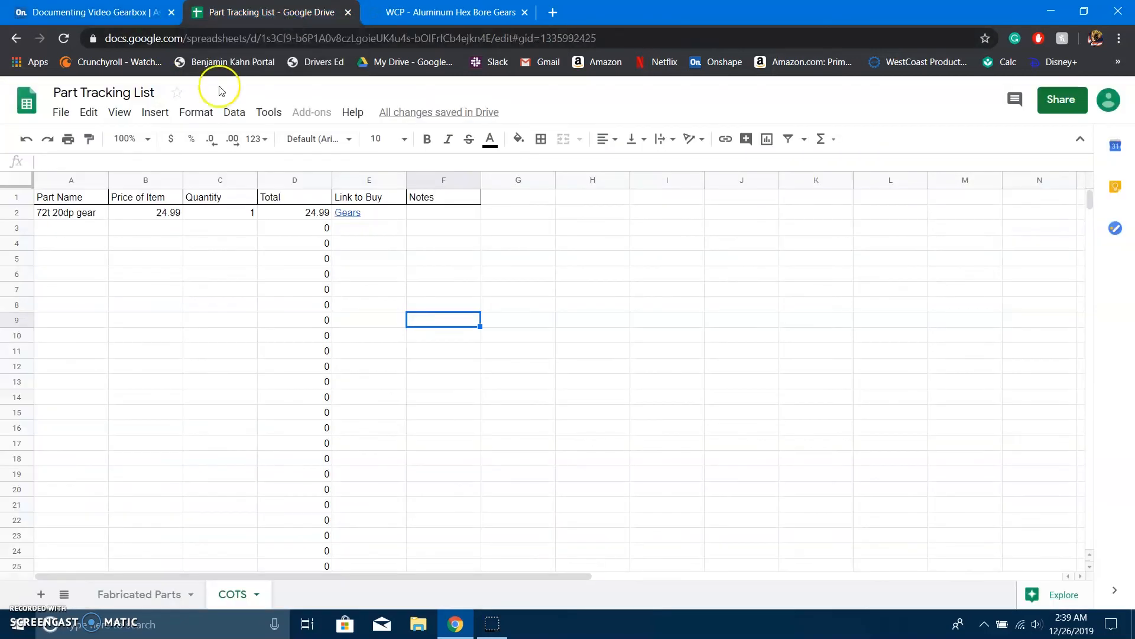
Open the Fabricated Parts sheet and review its list of parts.
{"action": "left_click", "coordinate": [127, 594]}
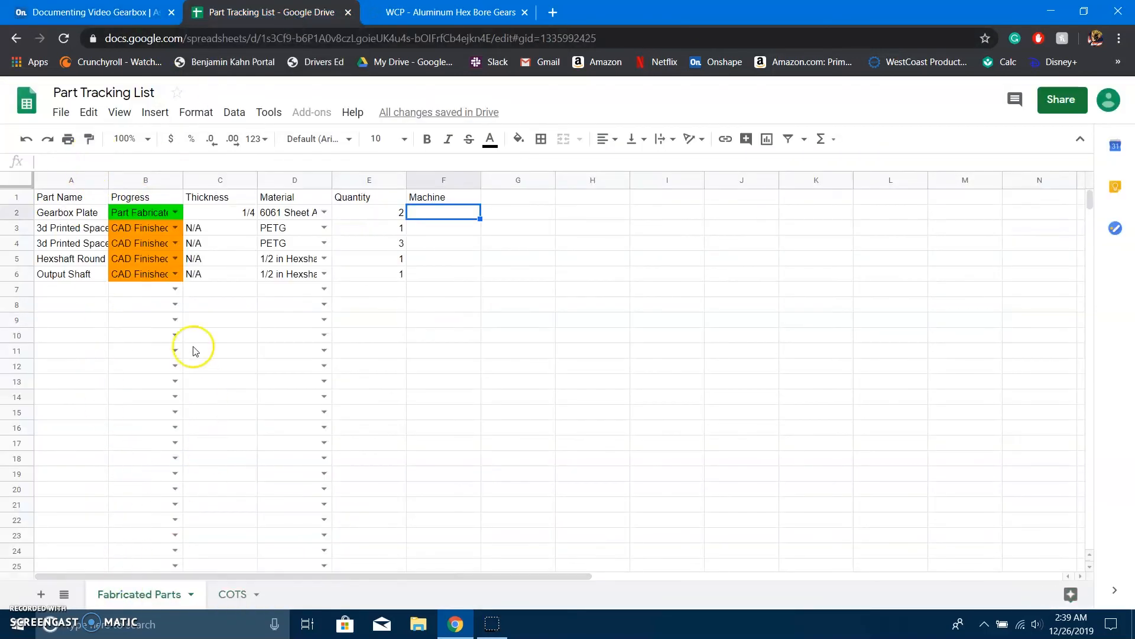
{"action": "mouse_move", "coordinate": [419, 351]}
{"action": "left_mouse_down"}
{"action": "mouse_move", "coordinate": [65, 215]}
{"action": "mouse_move", "coordinate": [18, 185]}
{"action": "mouse_move", "coordinate": [424, 371]}
{"action": "mouse_move", "coordinate": [427, 356]}
{"action": "left_mouse_up"}
{"action": "left_click", "coordinate": [440, 370]}
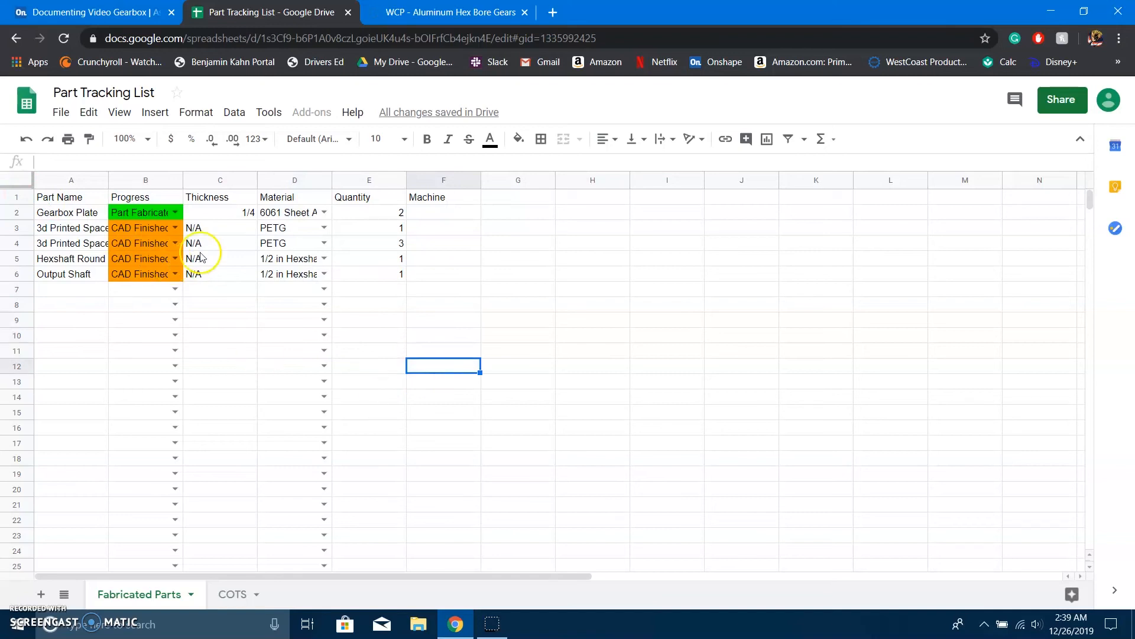
Switch from the parts list to the Documenting Video Gearbox assembly in Onshape and hide its bill of materials.
{"action": "left_click_drag", "start_coordinate": [451, 398], "coordinate": [51, 189]}
{"action": "left_click", "coordinate": [499, 445]}
{"action": "key", "text": "ctrl+shift+Tab"}
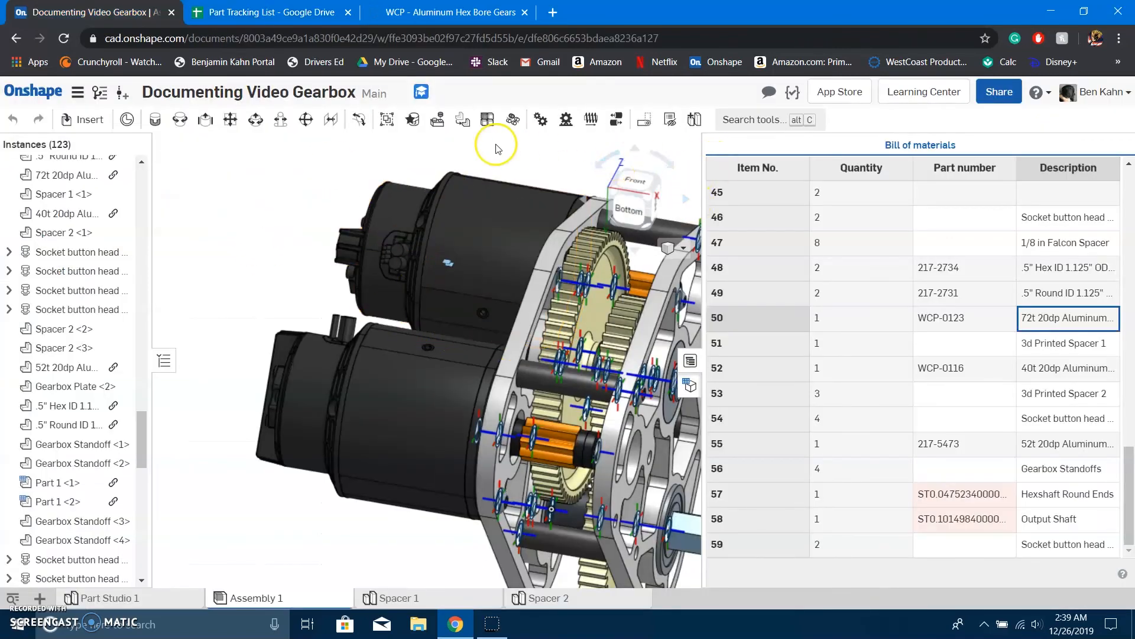
{"action": "left_click", "coordinate": [633, 152]}
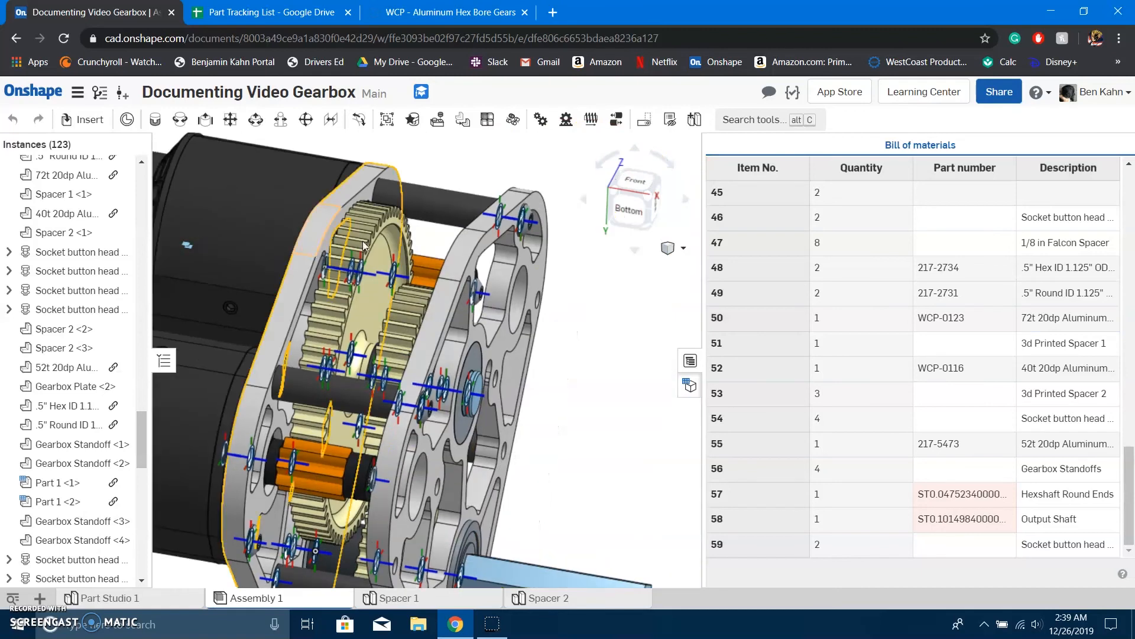
{"action": "left_click", "coordinate": [689, 361]}
{"action": "middle_click_drag", "start_coordinate": [595, 266], "coordinate": [531, 176]}
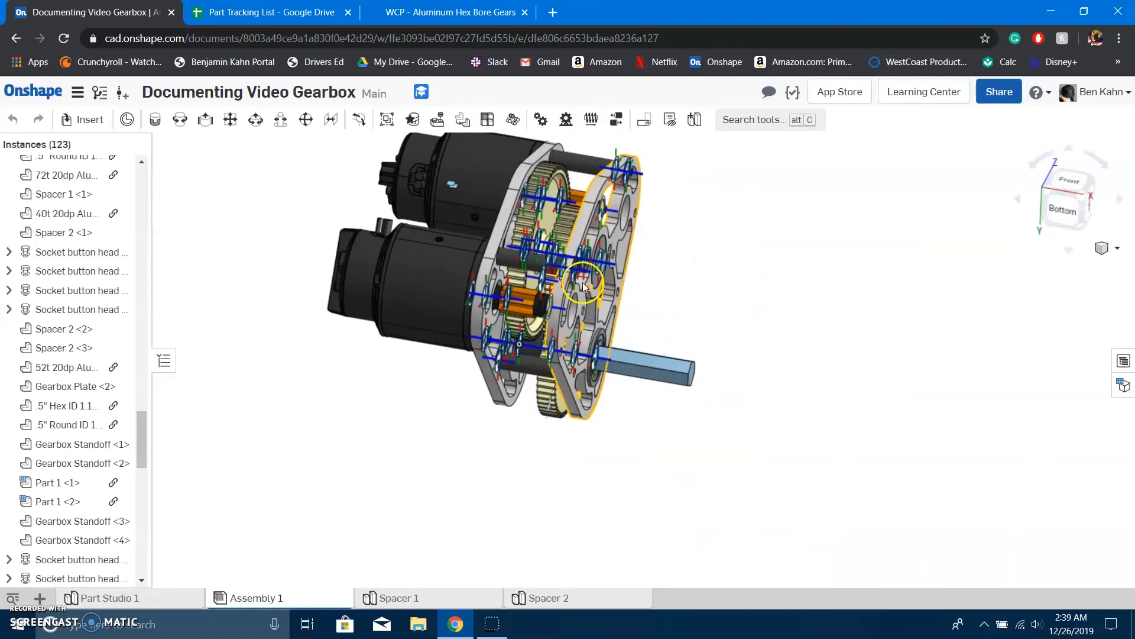
{"action": "middle_click_drag", "start_coordinate": [584, 287], "coordinate": [615, 397]}
Select the entire gearbox assembly, check its mass in the mass properties, then close them and clear the selection.
{"action": "left_click_drag", "start_coordinate": [260, 172], "coordinate": [969, 600]}
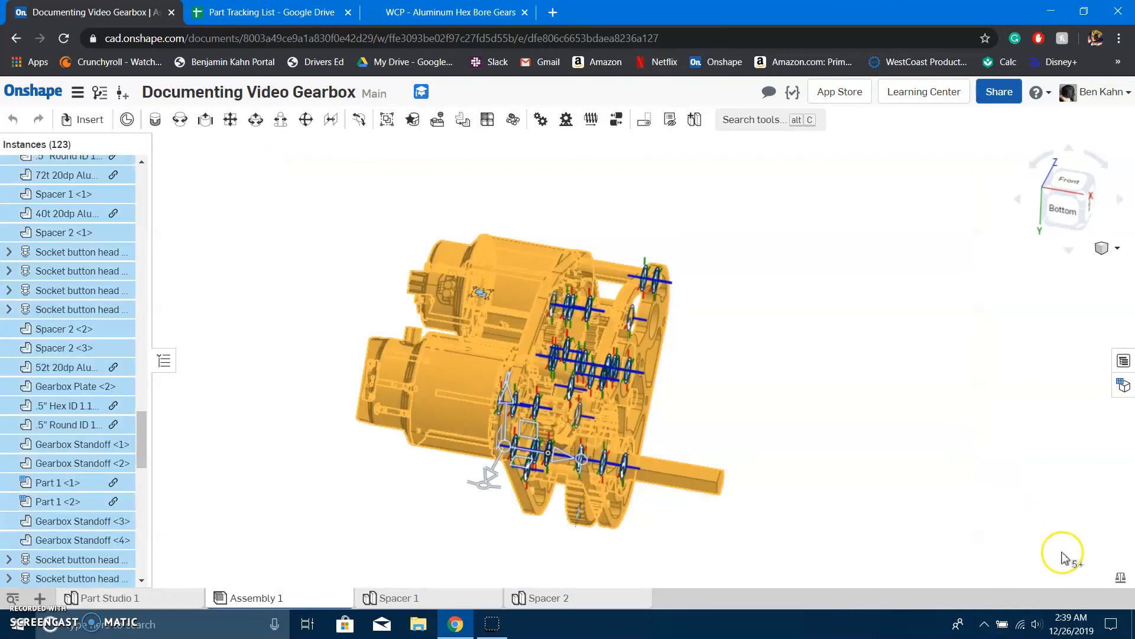
{"action": "left_click", "coordinate": [1120, 578]}
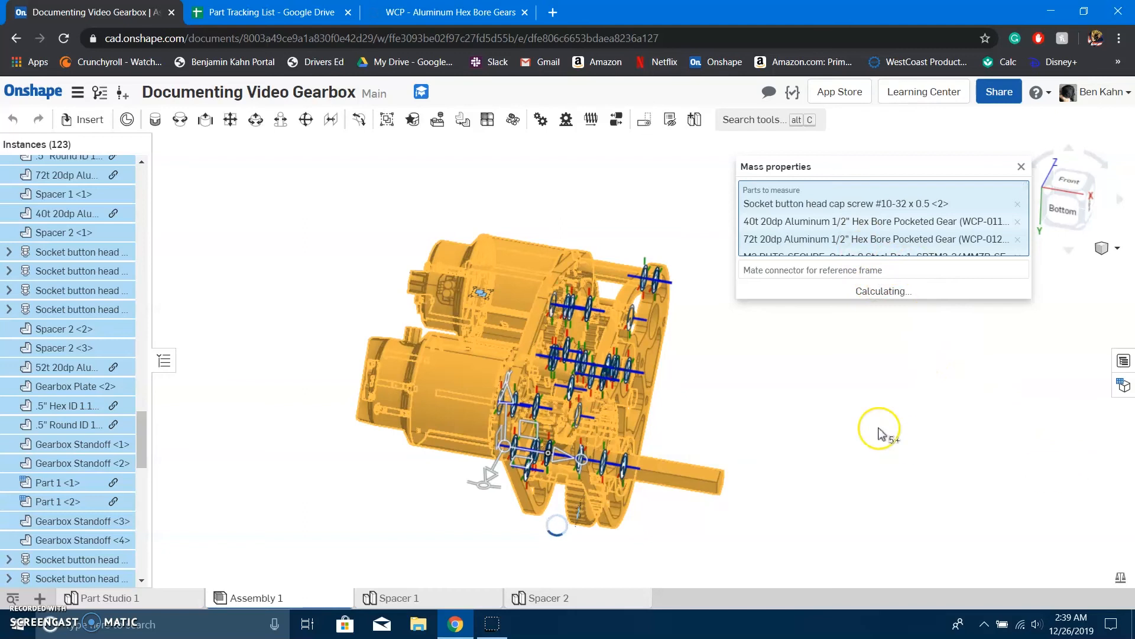
{"action": "left_click_drag", "start_coordinate": [782, 345], "coordinate": [733, 357]}
{"action": "left_click", "coordinate": [797, 371]}
{"action": "left_click", "coordinate": [776, 362]}
{"action": "left_click", "coordinate": [768, 357]}
{"action": "left_click", "coordinate": [829, 365]}
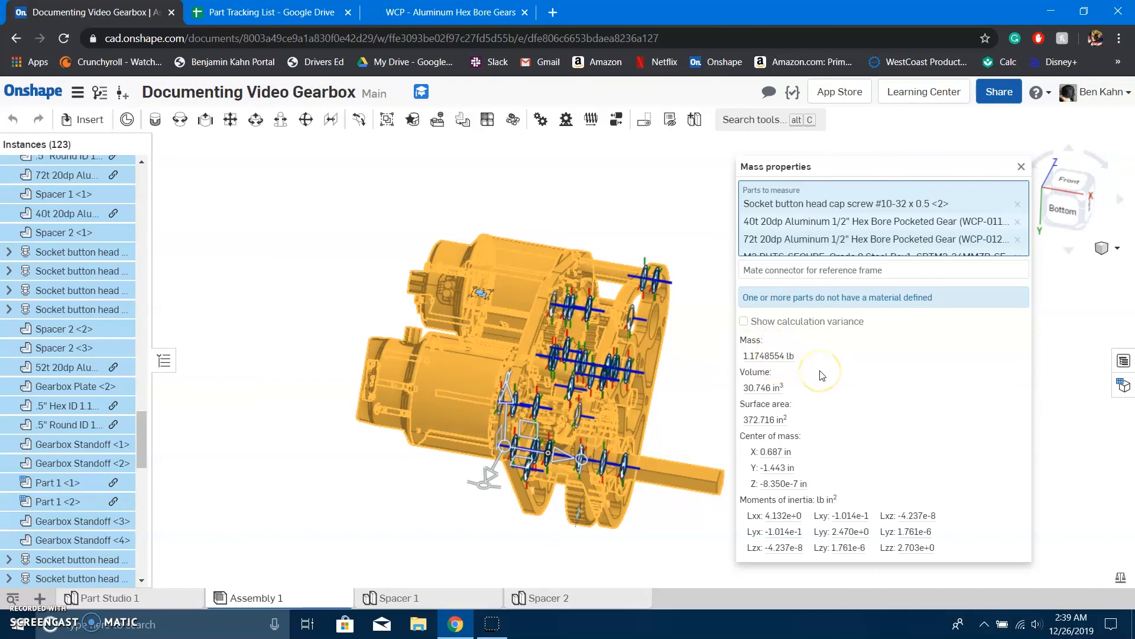
{"action": "left_click_drag", "start_coordinate": [808, 356], "coordinate": [712, 355]}
{"action": "left_click", "coordinate": [802, 361]}
{"action": "left_click", "coordinate": [1023, 170]}
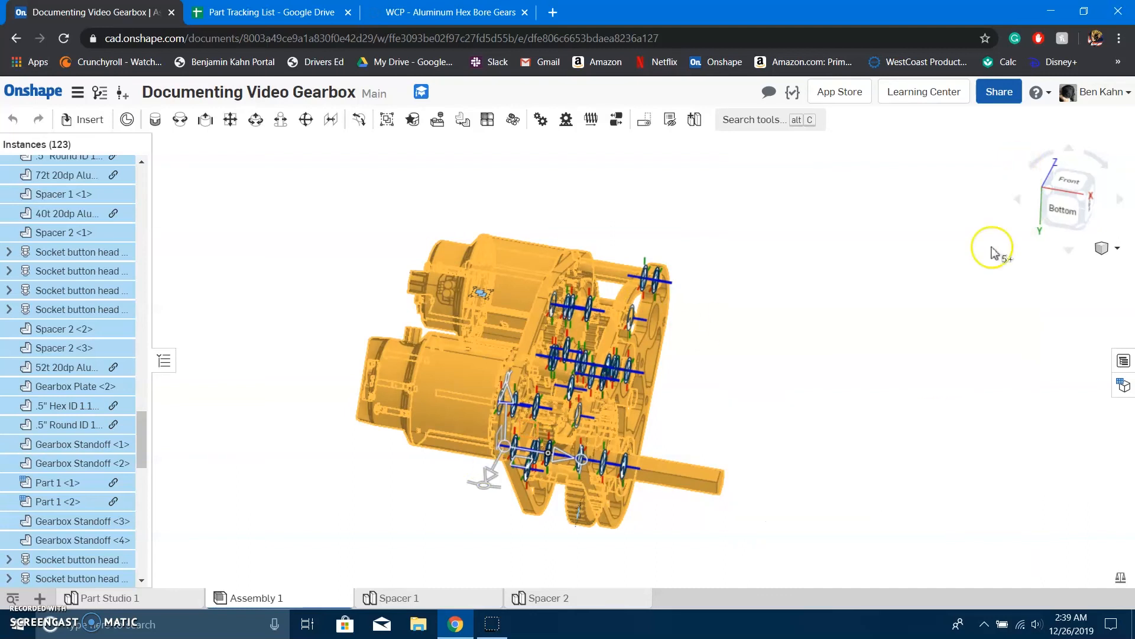
{"action": "left_click", "coordinate": [806, 260]}
Examine the gearbox's gears, pinions, standoffs and plates up close, ending with the whole assembly in view.
{"action": "middle_click_drag", "start_coordinate": [648, 409], "coordinate": [776, 387]}
{"action": "right_click_drag", "start_coordinate": [775, 385], "coordinate": [680, 337]}
{"action": "scroll", "coordinate": [672, 271], "scroll_direction": "up", "scroll_amount": 5}
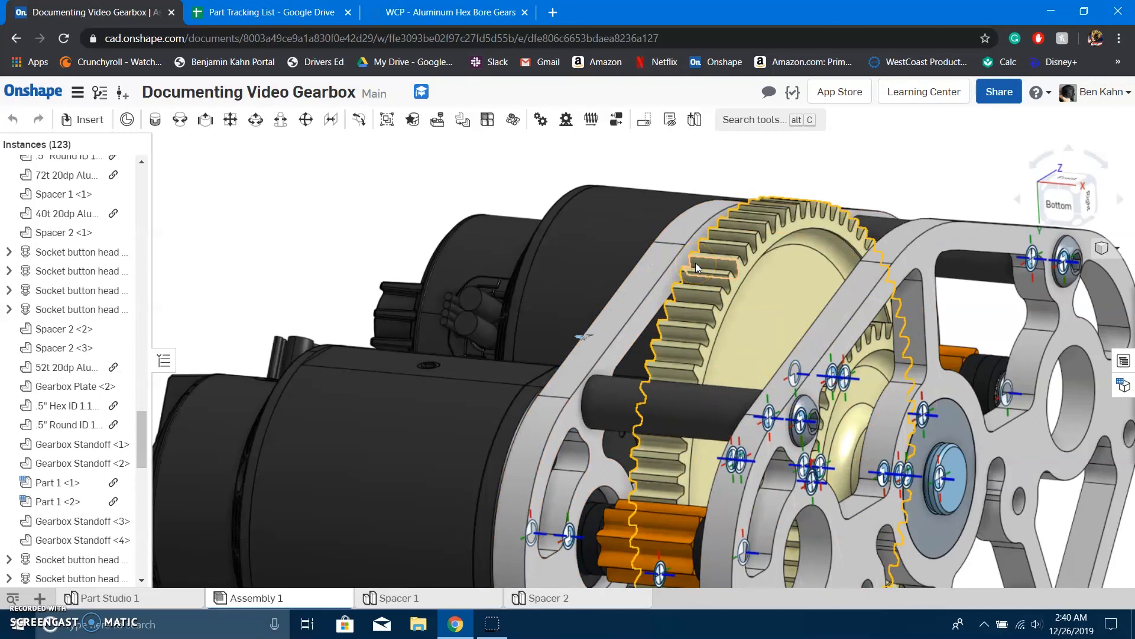
{"action": "scroll", "coordinate": [680, 374], "scroll_direction": "down", "scroll_amount": 8}
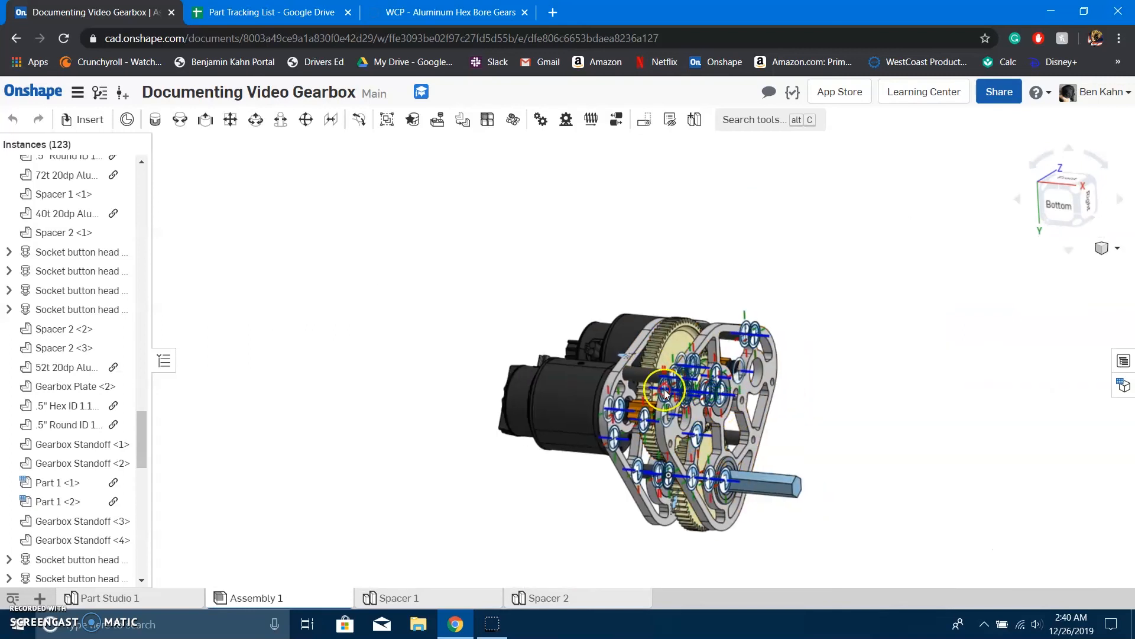
{"action": "right_click_drag", "start_coordinate": [653, 376], "coordinate": [662, 382]}
{"action": "scroll", "coordinate": [680, 367], "scroll_direction": "up", "scroll_amount": 8}
{"action": "middle_click_drag", "start_coordinate": [761, 348], "coordinate": [796, 330]}
{"action": "right_click_drag", "start_coordinate": [796, 330], "coordinate": [790, 333]}
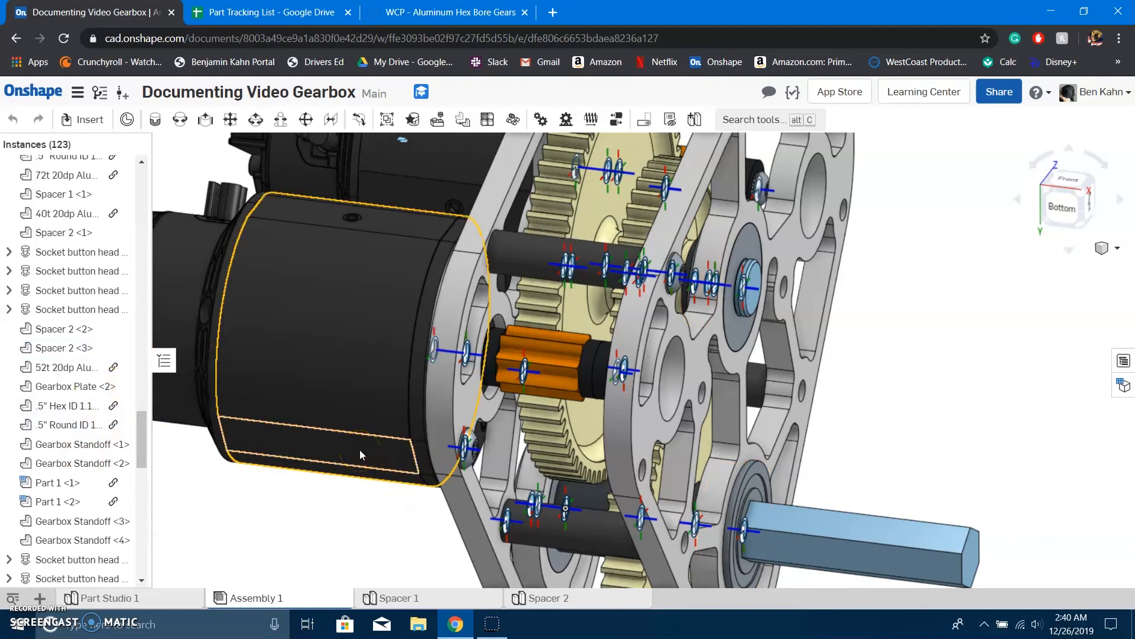
{"action": "key", "text": "f"}
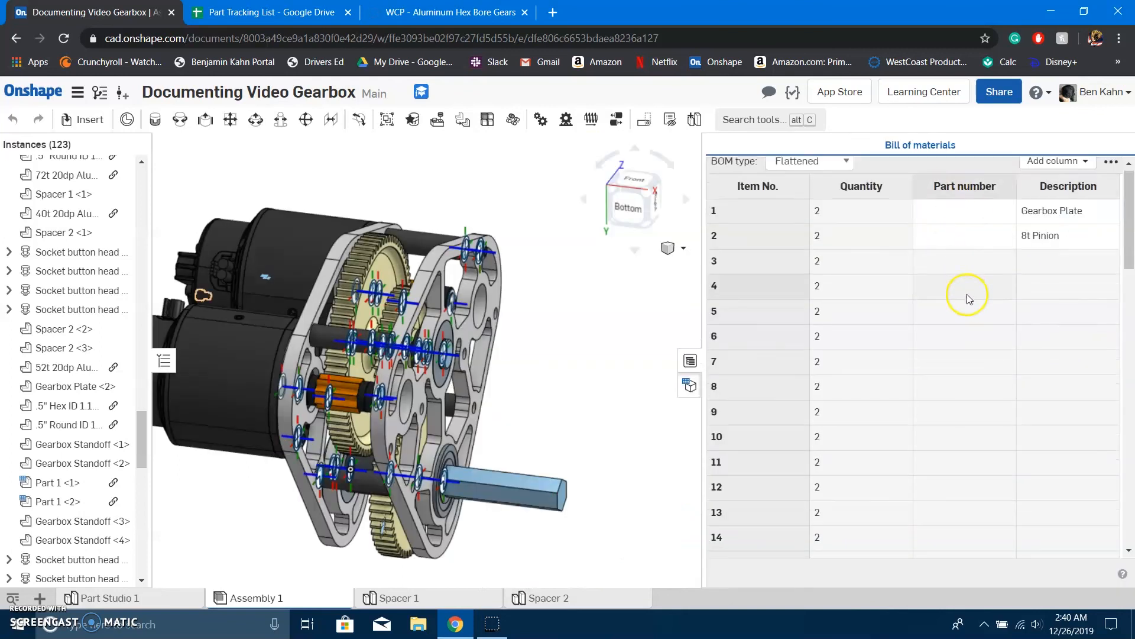
Review the part numbers, quantities and descriptions in the assembly's flattened bill of materials, and hide it again.
{"action": "scroll", "coordinate": [965, 296], "scroll_direction": "down", "scroll_amount": 15}
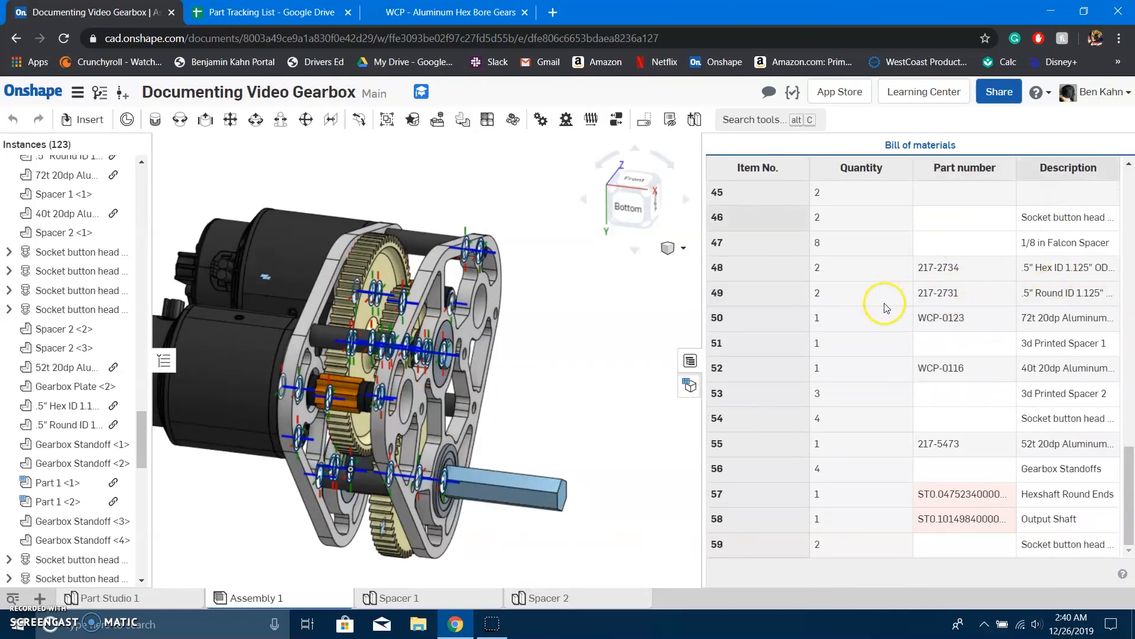
{"action": "scroll", "coordinate": [959, 330], "scroll_direction": "up", "scroll_amount": 6}
{"action": "scroll", "coordinate": [959, 330], "scroll_direction": "down", "scroll_amount": 6}
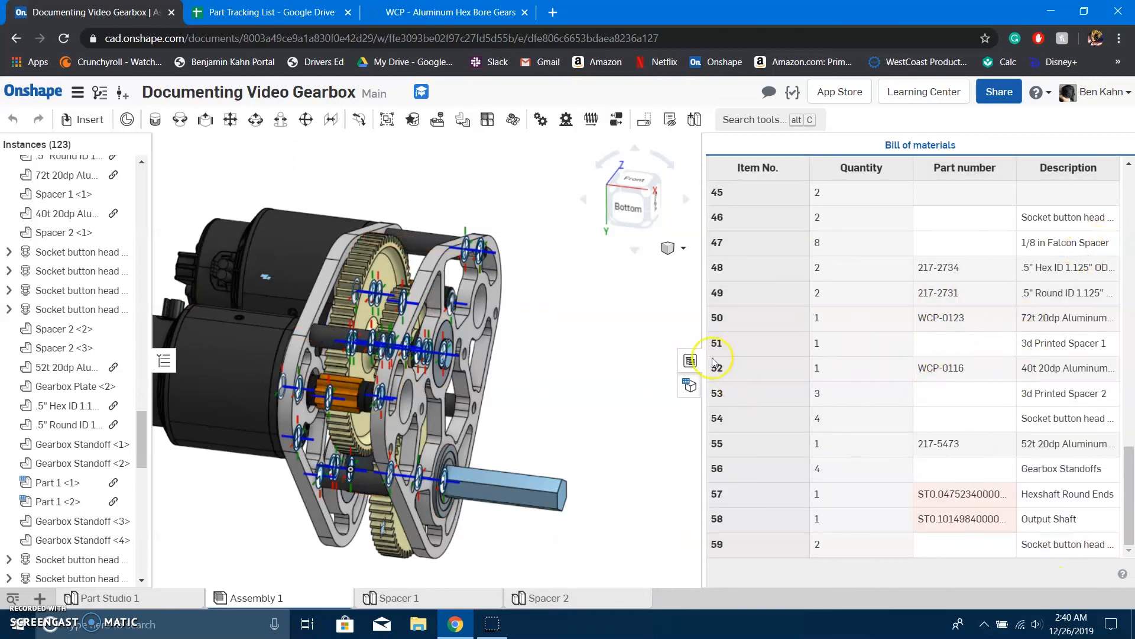
{"action": "scroll", "coordinate": [1037, 322], "scroll_direction": "up", "scroll_amount": 8}
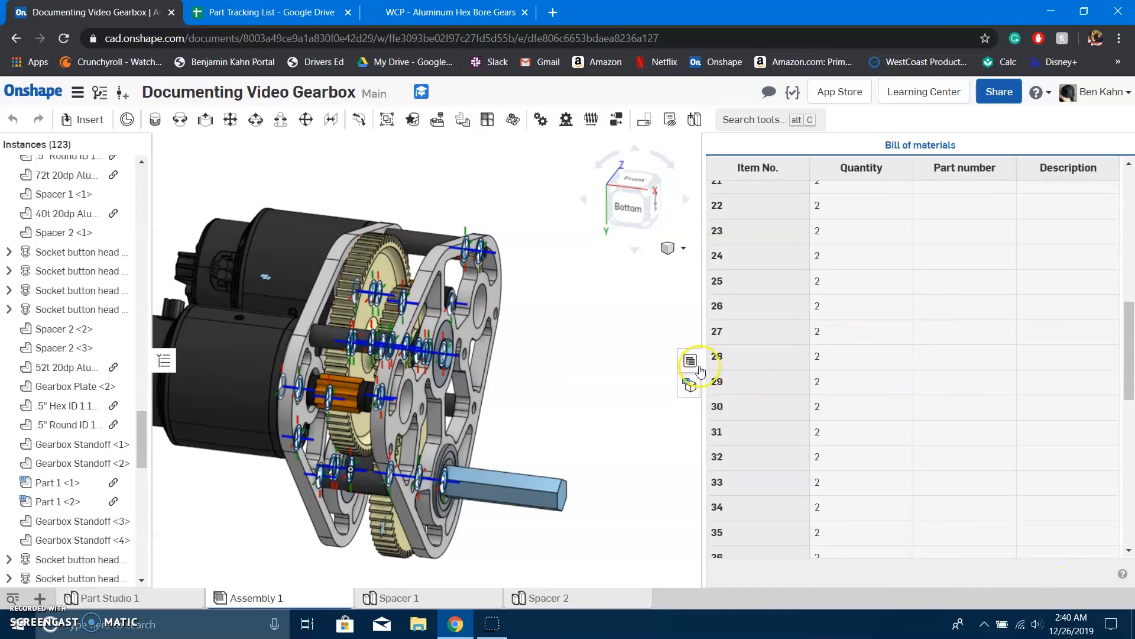
{"action": "left_click", "coordinate": [698, 367]}
Switch to the Part Tracking List, review the purchased parts on the COTS sheet, and return to the Fabricated Parts sheet.
{"action": "key", "text": "ctrl+Tab"}
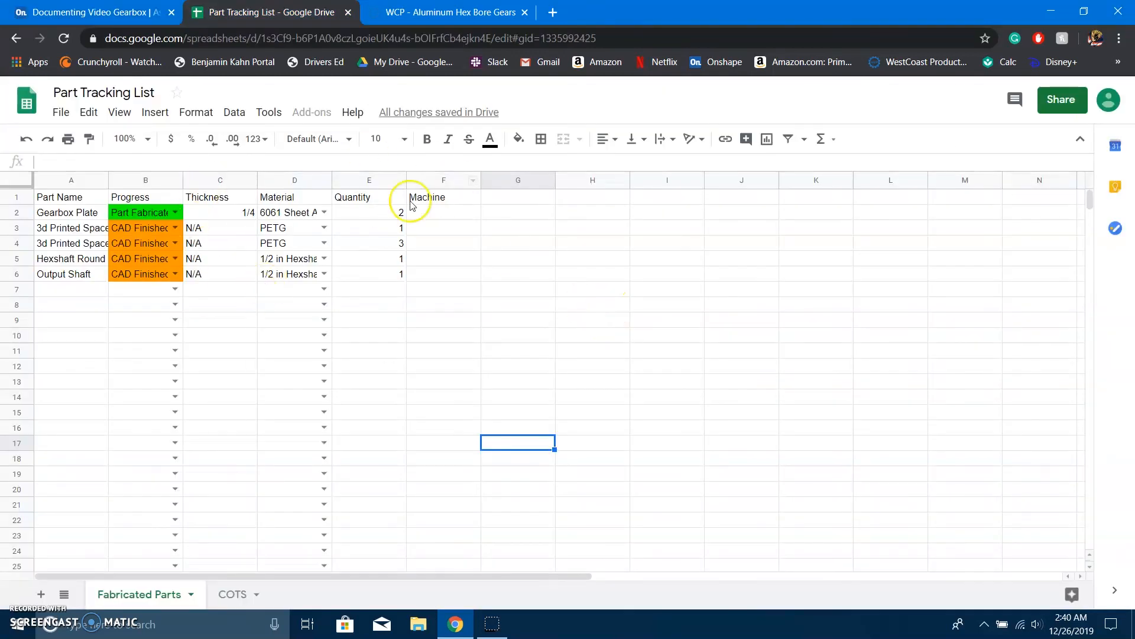
{"action": "left_click", "coordinate": [222, 597]}
{"action": "left_click_drag", "start_coordinate": [76, 231], "coordinate": [345, 364]}
{"action": "left_click", "coordinate": [454, 370]}
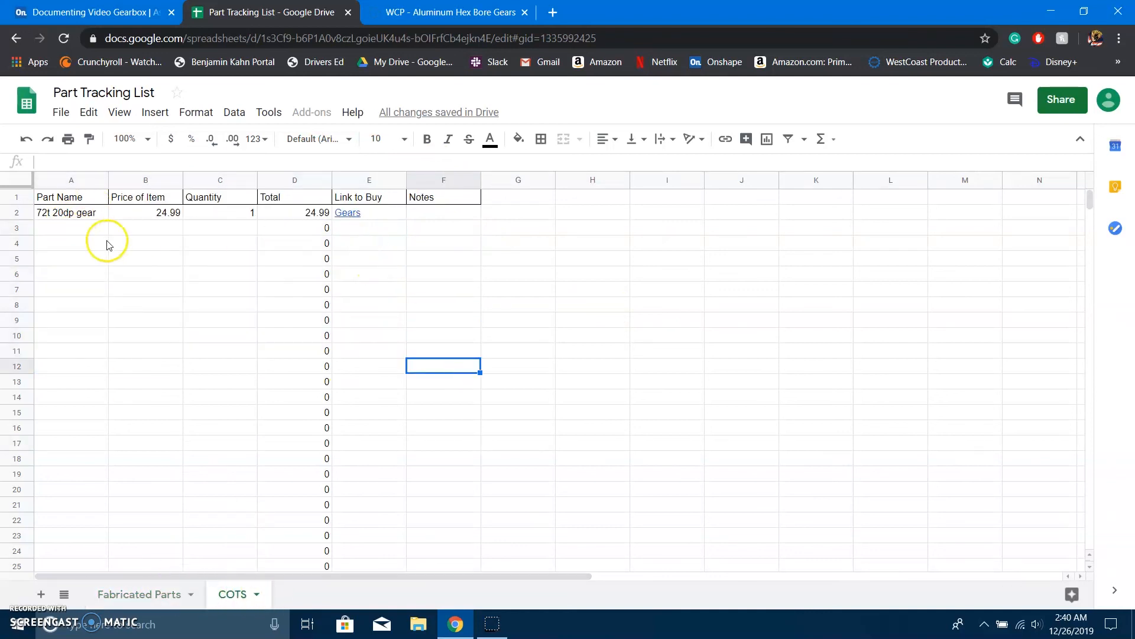
{"action": "left_click", "coordinate": [148, 229]}
{"action": "left_click", "coordinate": [74, 350]}
{"action": "left_click", "coordinate": [61, 228]}
{"action": "left_click", "coordinate": [133, 592]}
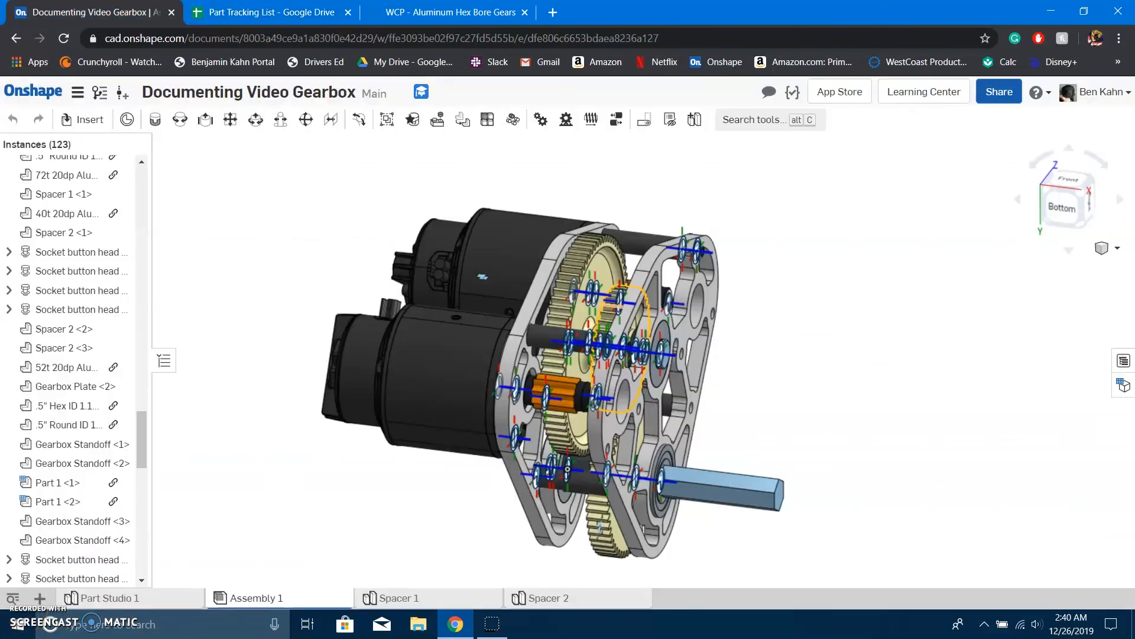
Switch back to the Onshape gearbox assembly and inspect it from the output shaft side.
{"action": "scroll", "coordinate": [424, 443], "scroll_direction": "down", "scroll_amount": 3}
{"action": "scroll", "coordinate": [461, 422], "scroll_direction": "up", "scroll_amount": 2}
{"action": "middle_click_drag", "start_coordinate": [565, 411], "coordinate": [675, 319]}
{"action": "right_click_drag", "start_coordinate": [676, 319], "coordinate": [654, 318]}
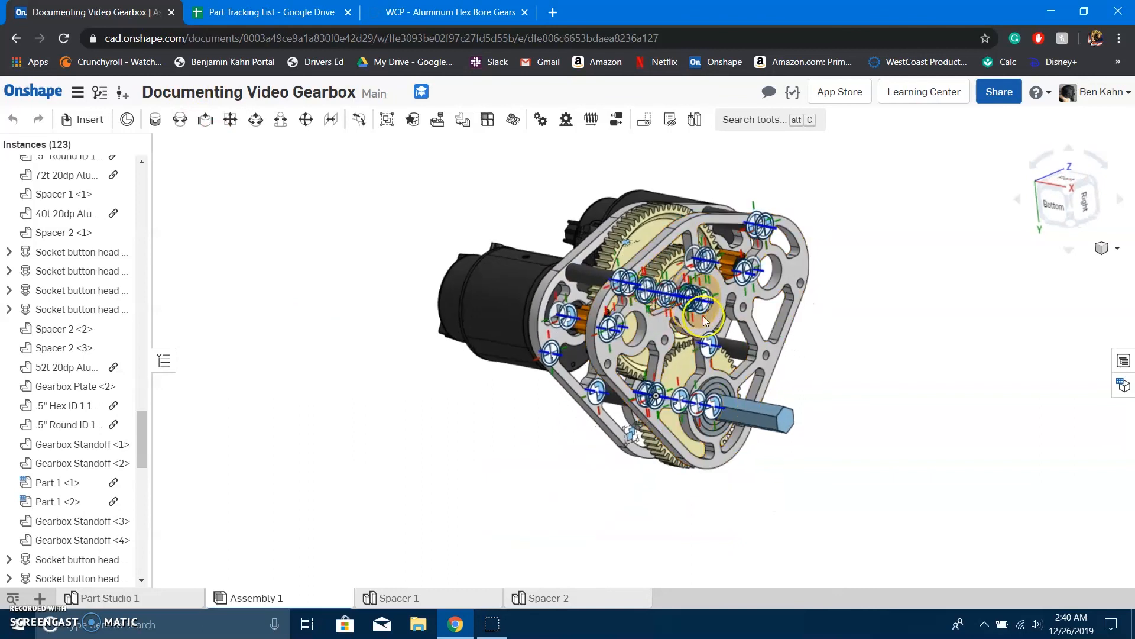